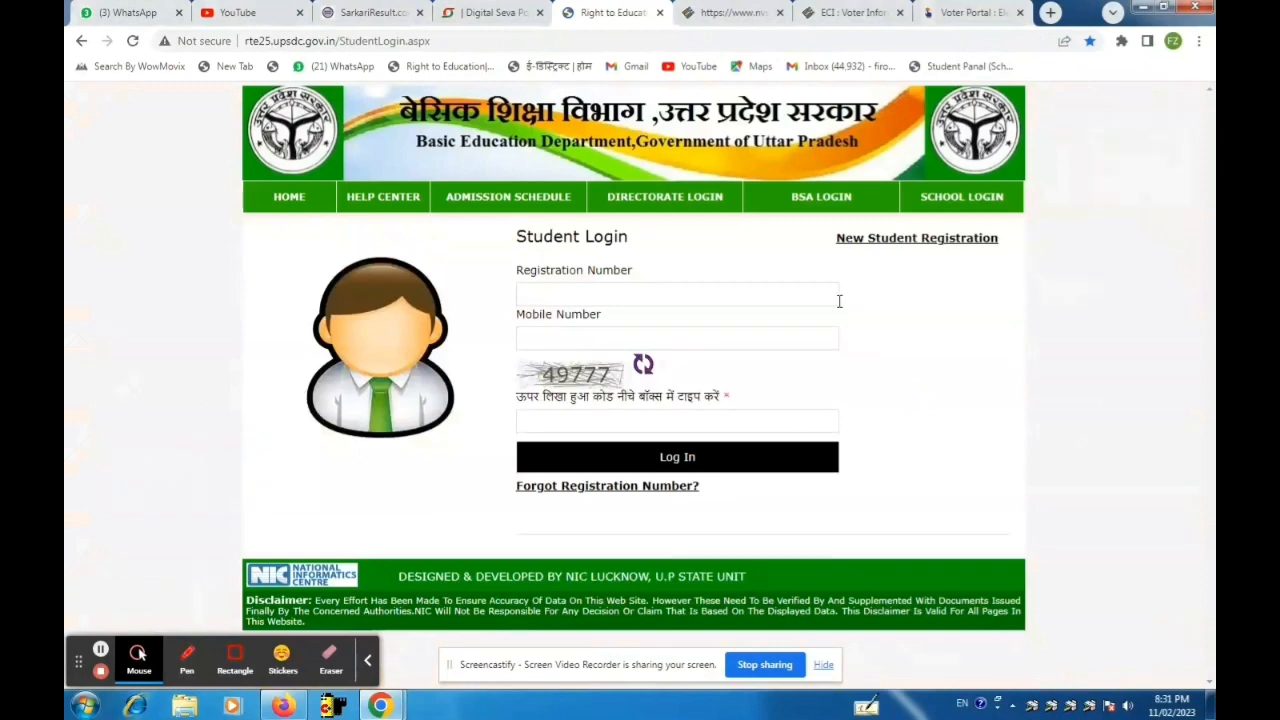
Open the New Student Registration form from the Student Login page.
{"action": "left_click", "coordinate": [868, 241]}
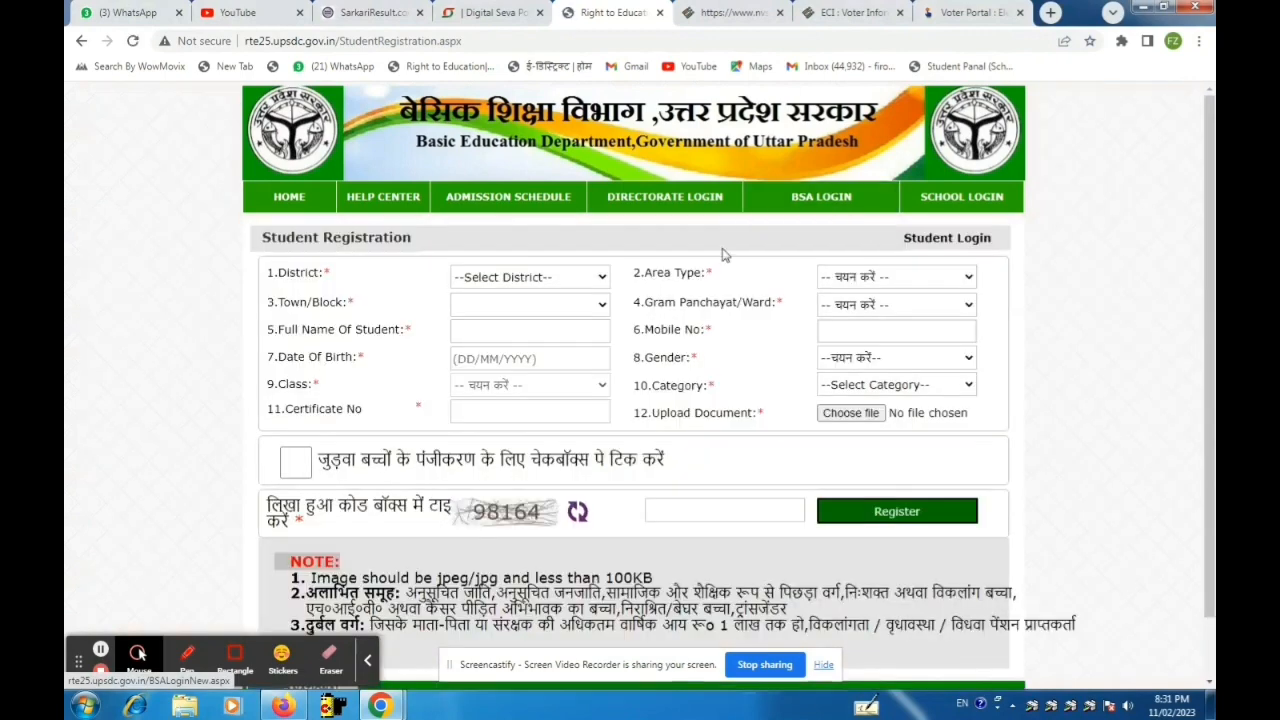
Choose GORAKHPUR as the district.
{"action": "left_click", "coordinate": [566, 276]}
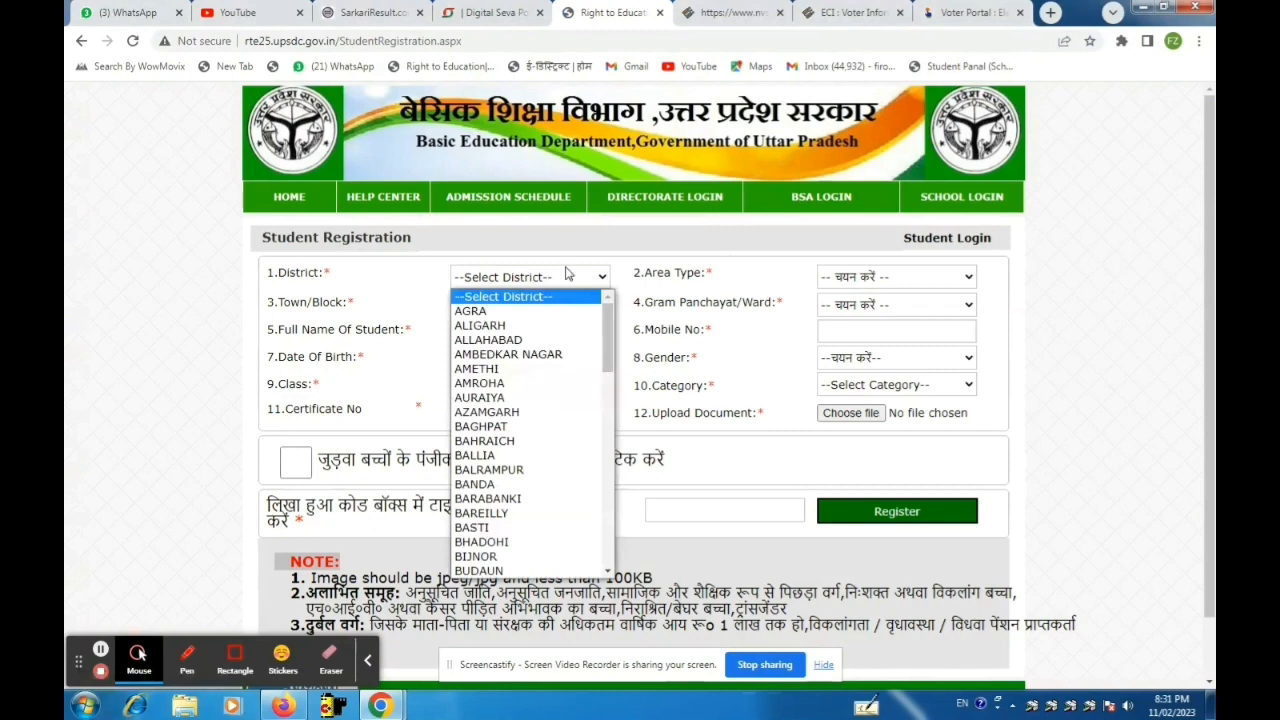
{"action": "key", "text": "g"}
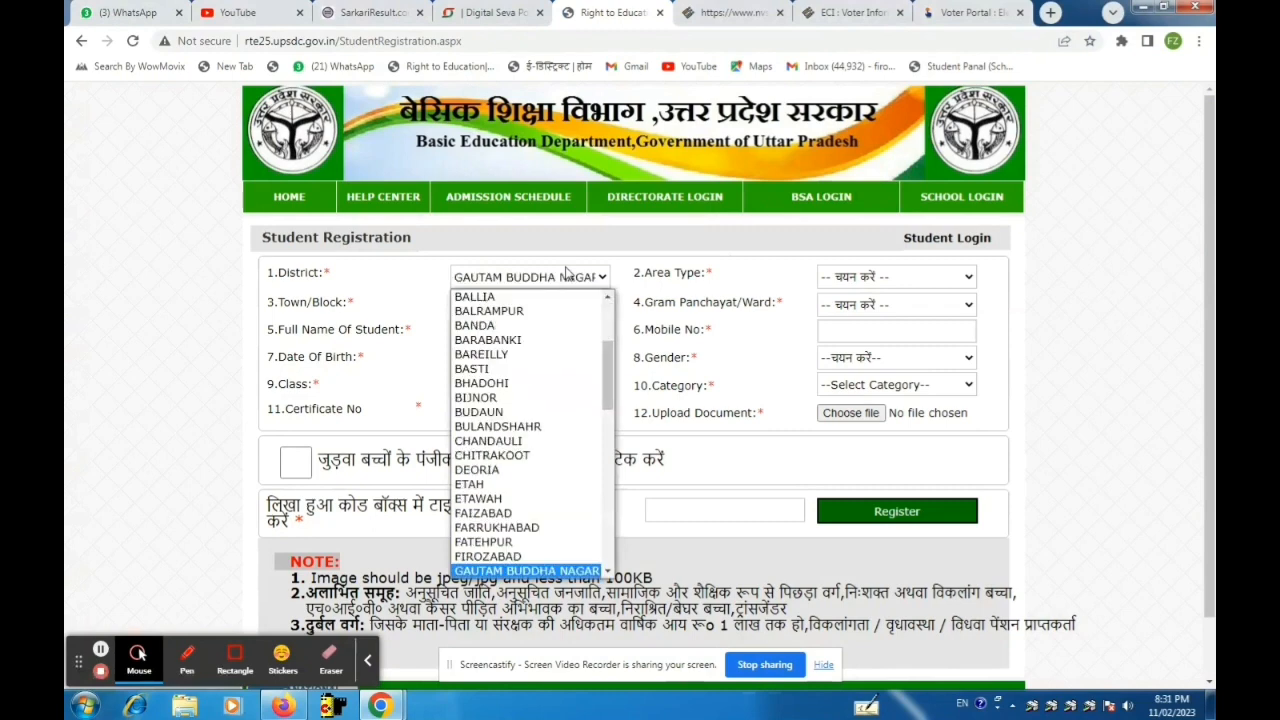
{"action": "key", "text": "Down"}
{"action": "key", "text": "Down"}
{"action": "key", "text": "Down"}
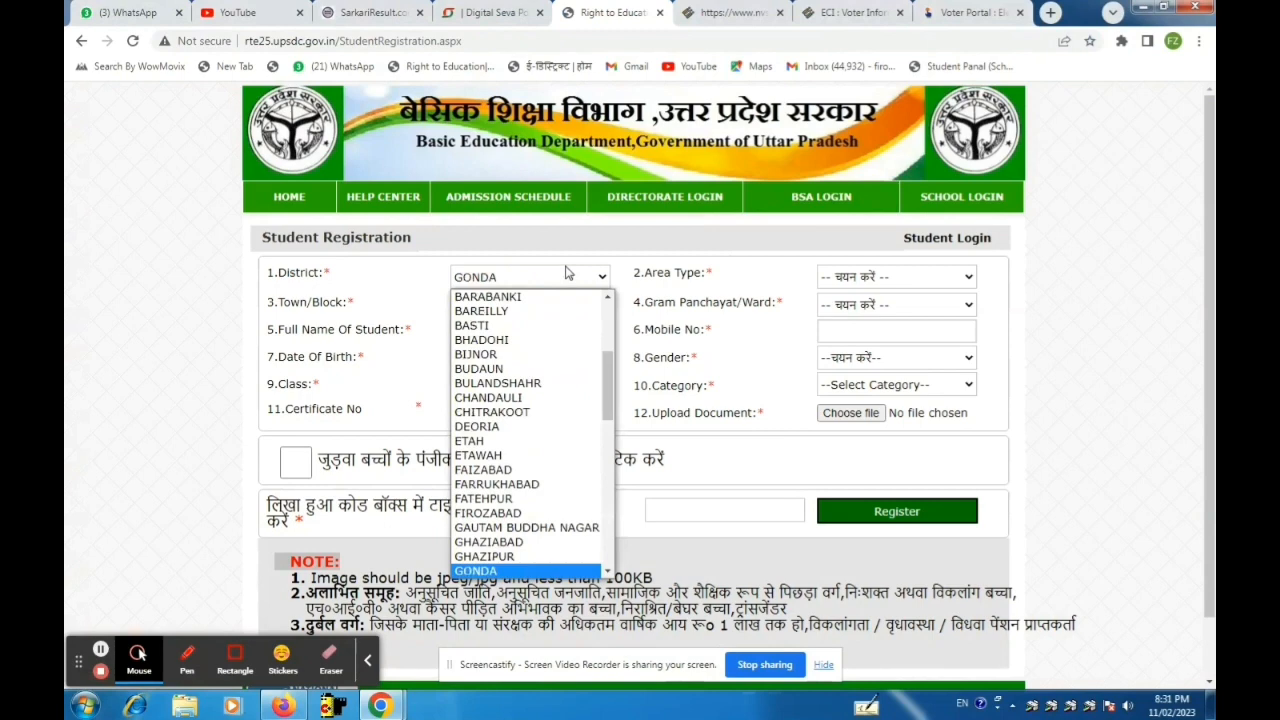
{"action": "key", "text": "Down"}
{"action": "key", "text": "Return"}
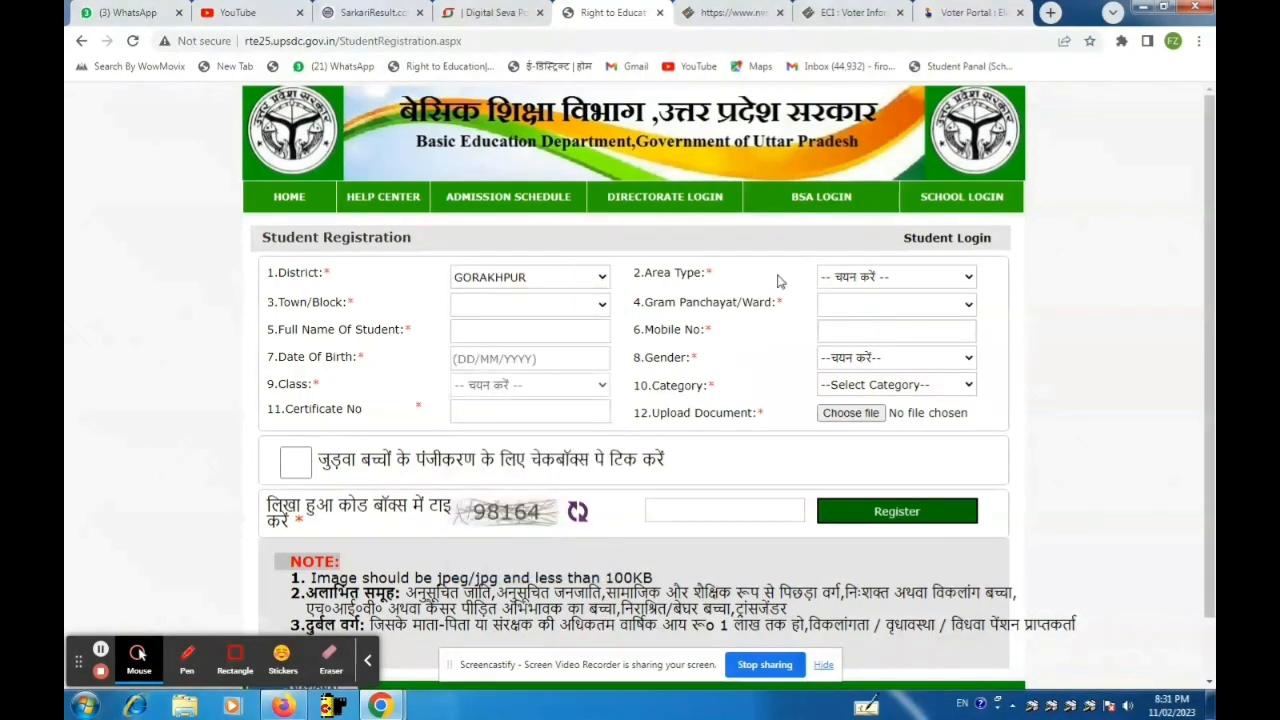
Set Area Type to Urban and Town/Block to नगर निगम-गोरखपुर.
{"action": "left_click", "coordinate": [844, 279]}
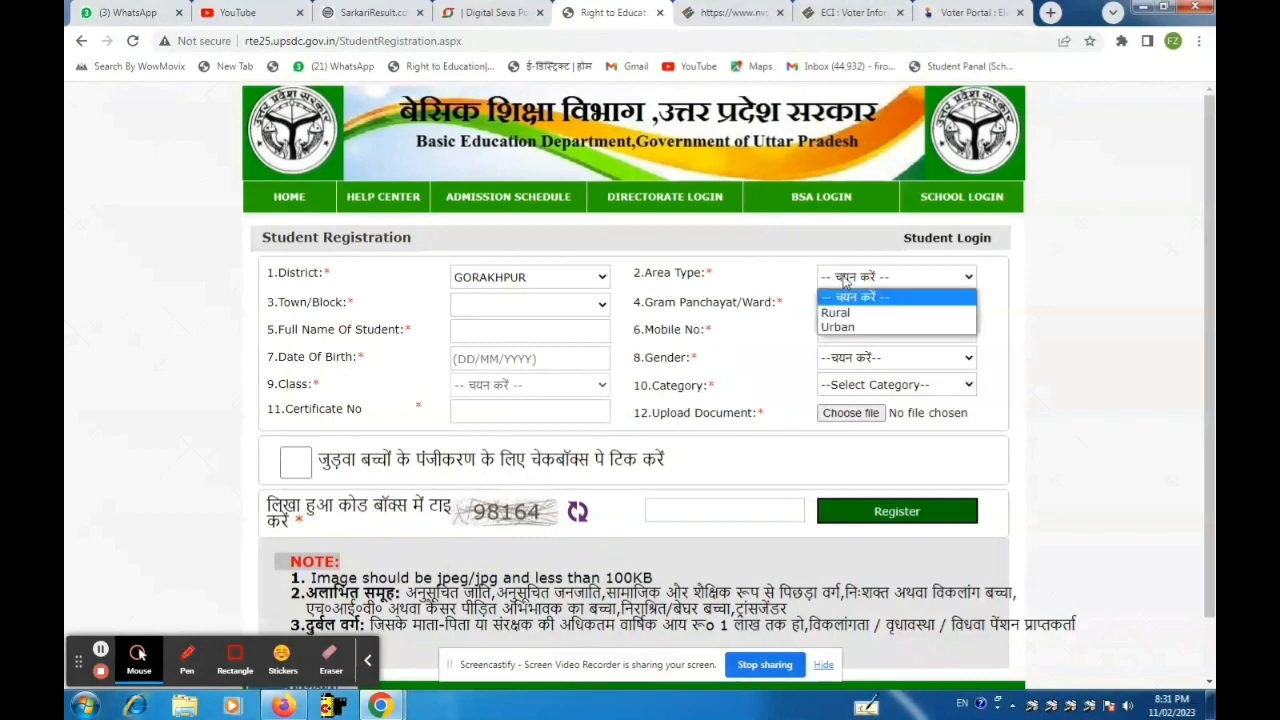
{"action": "left_click", "coordinate": [840, 327]}
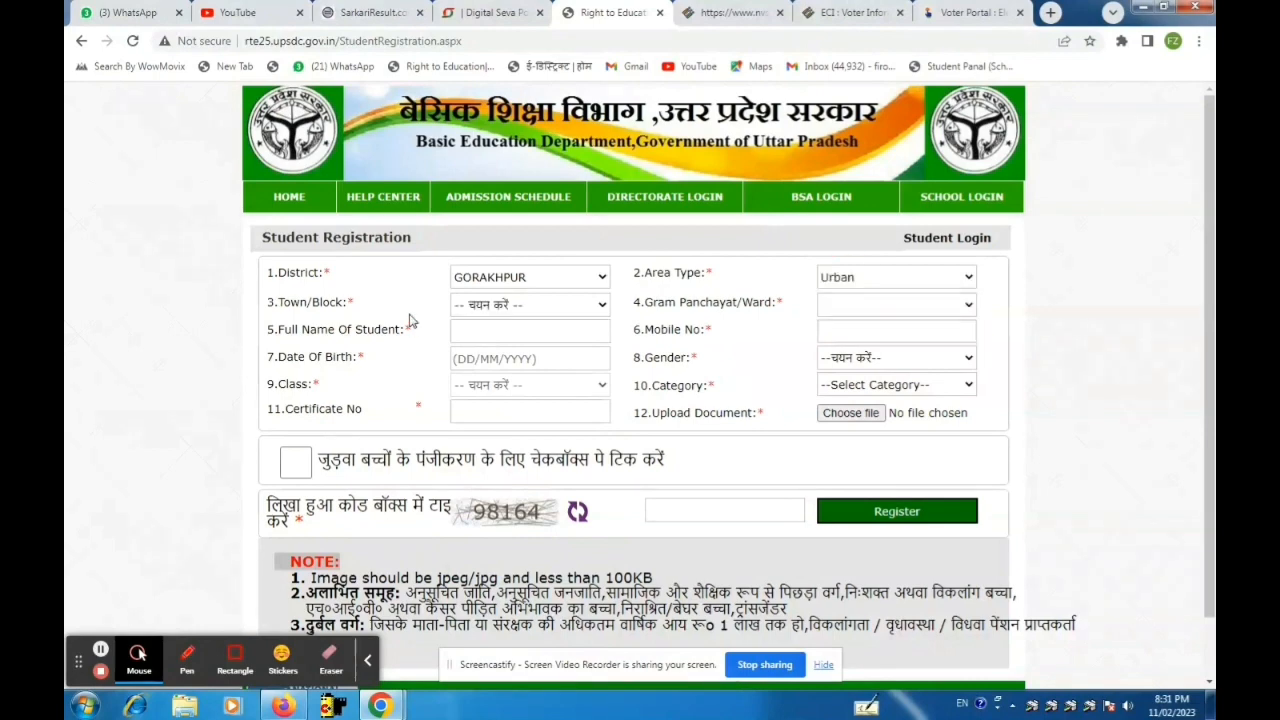
{"action": "left_click", "coordinate": [470, 310]}
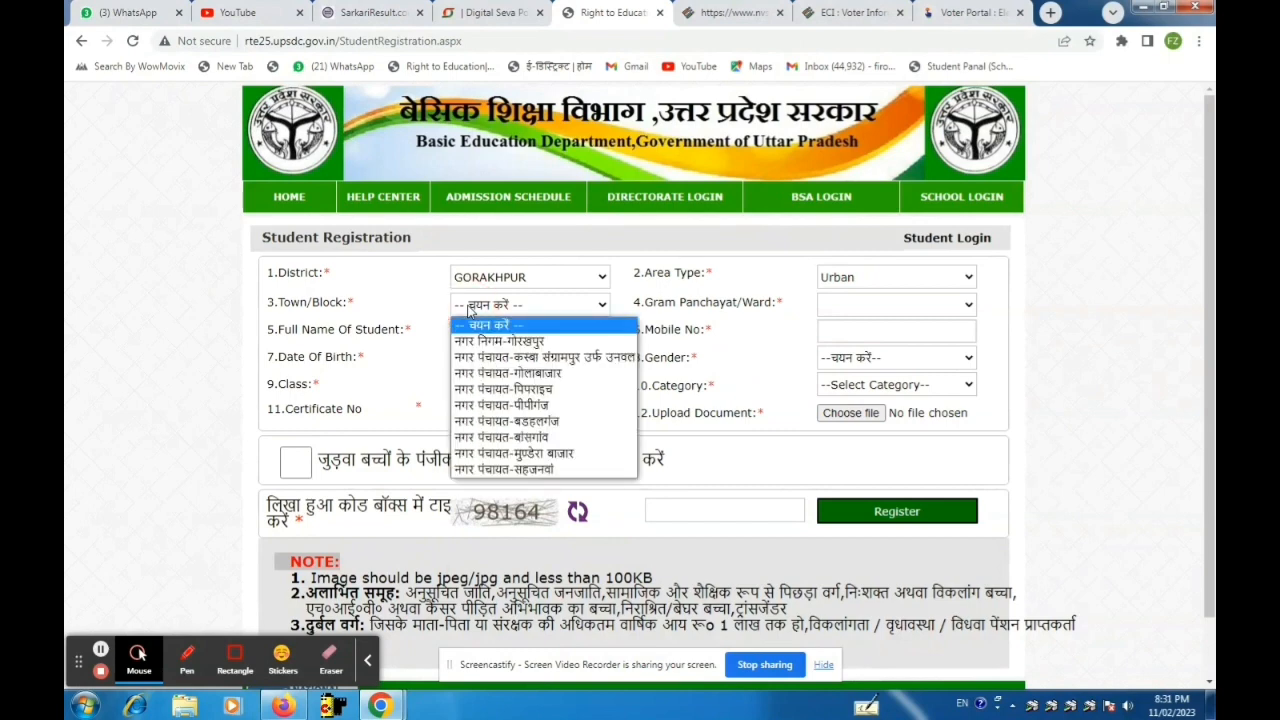
{"action": "left_click", "coordinate": [490, 341]}
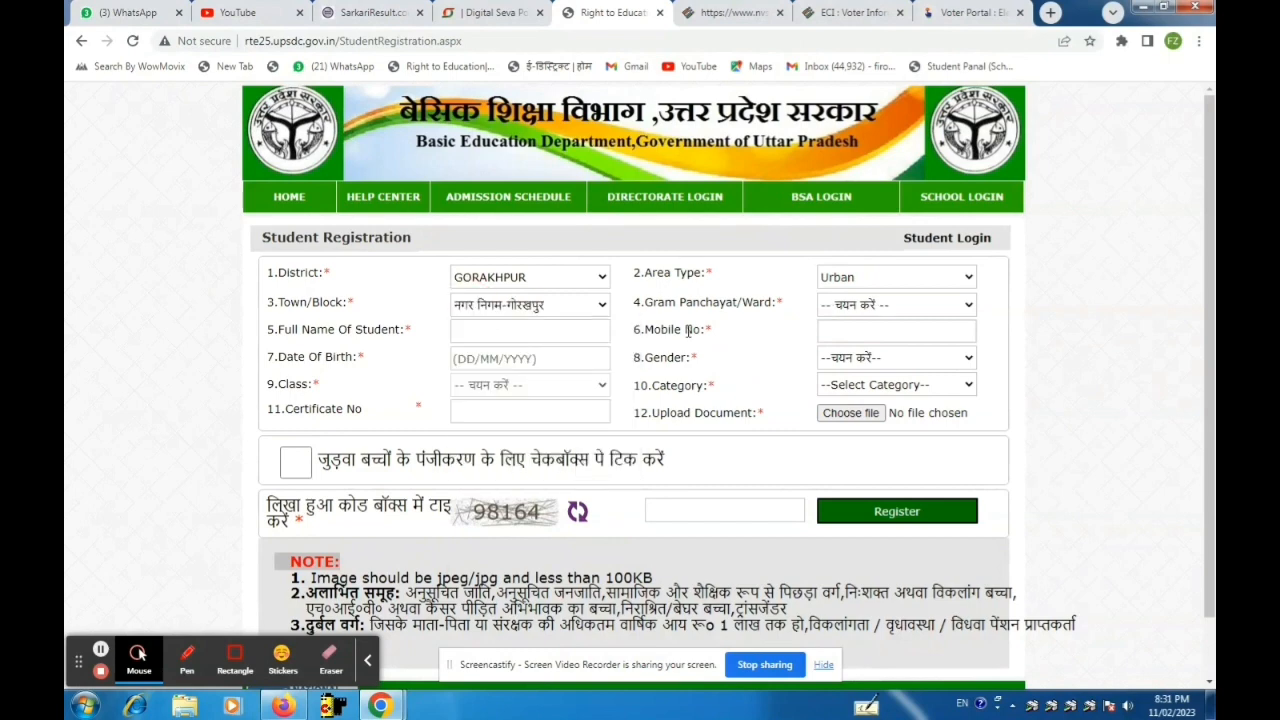
Select रसूलपुर as the Gram Panchayat/Ward, replacing the initial राप्तीनगर choice.
{"action": "left_click", "coordinate": [840, 308]}
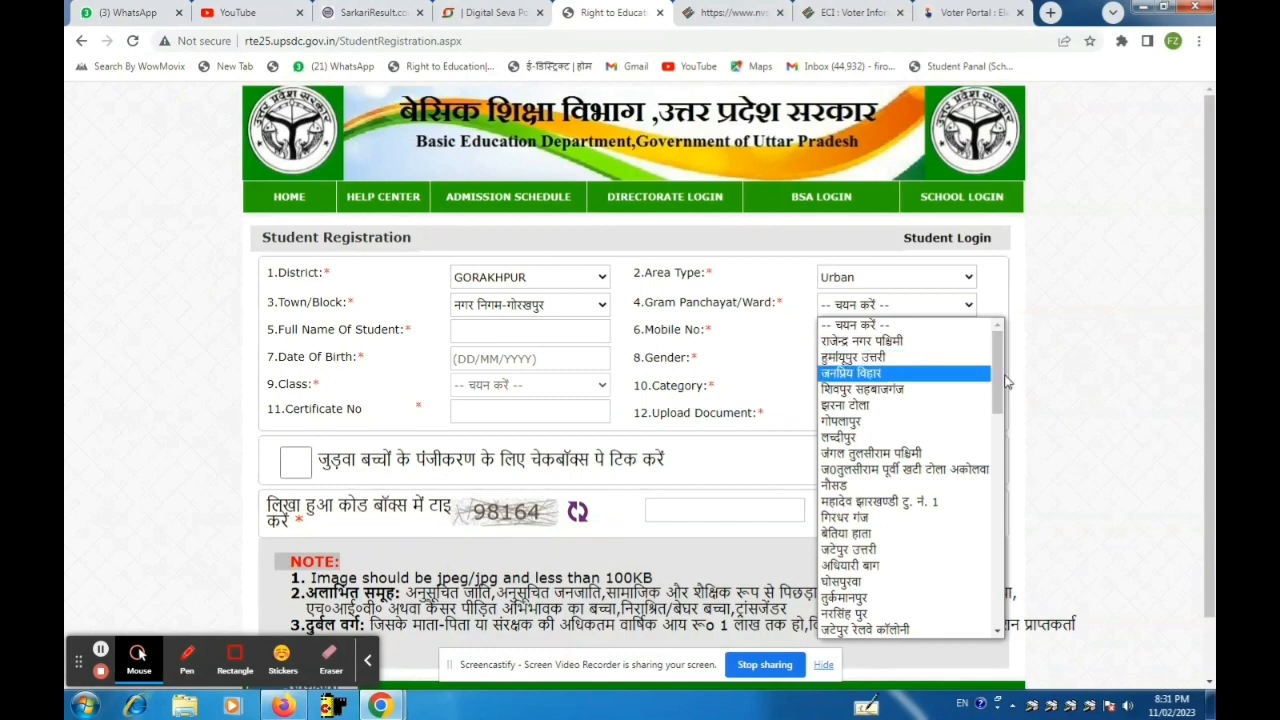
{"action": "left_click_drag", "start_coordinate": [997, 381], "coordinate": [982, 594]}
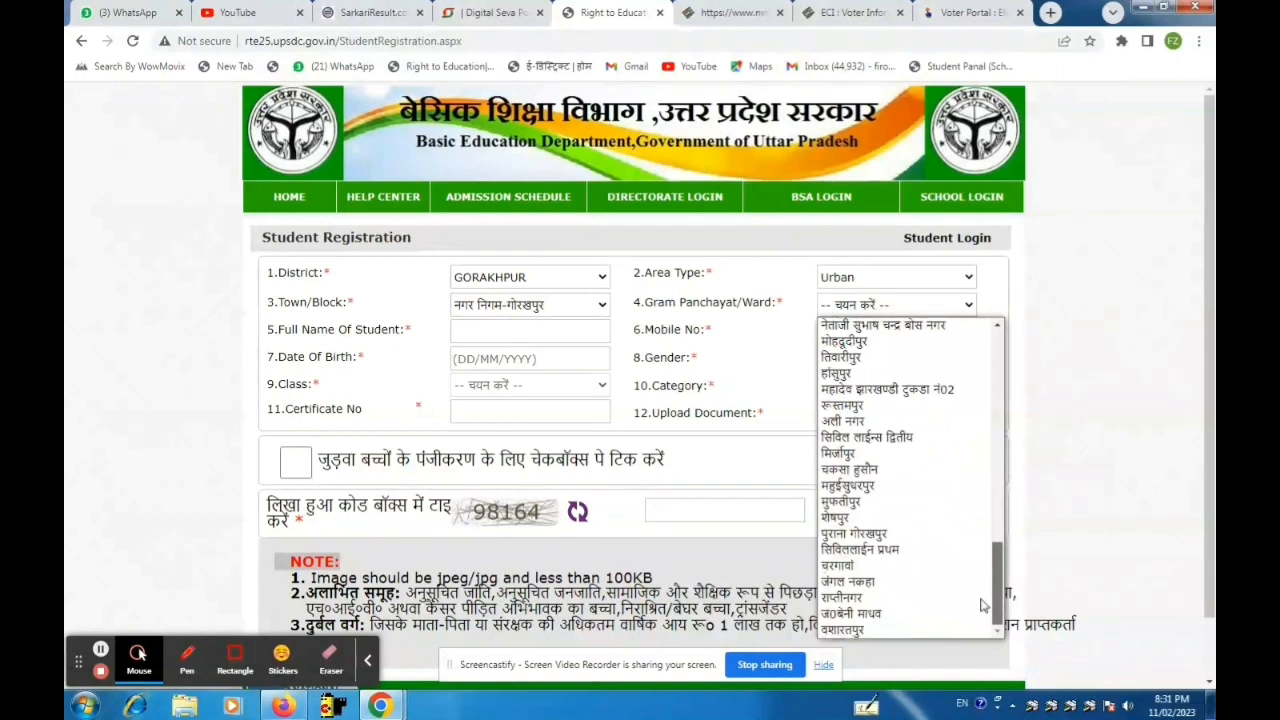
{"action": "left_click", "coordinate": [983, 597]}
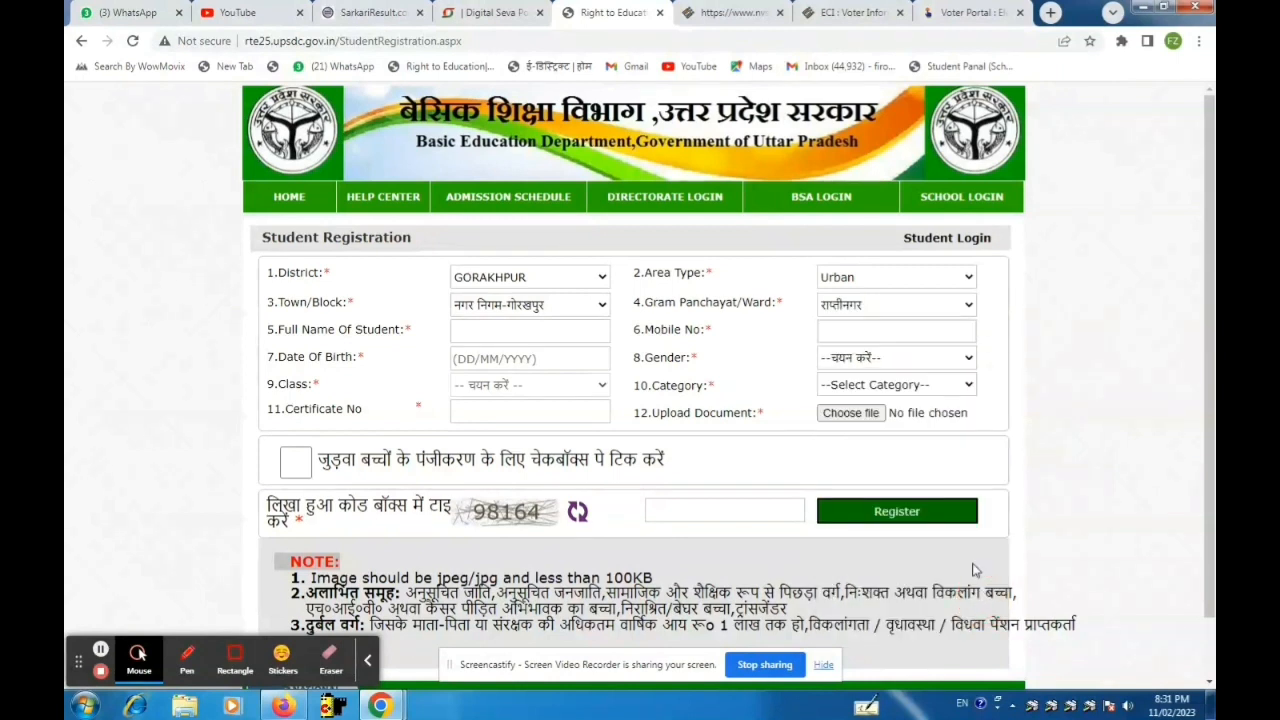
{"action": "left_click", "coordinate": [895, 307]}
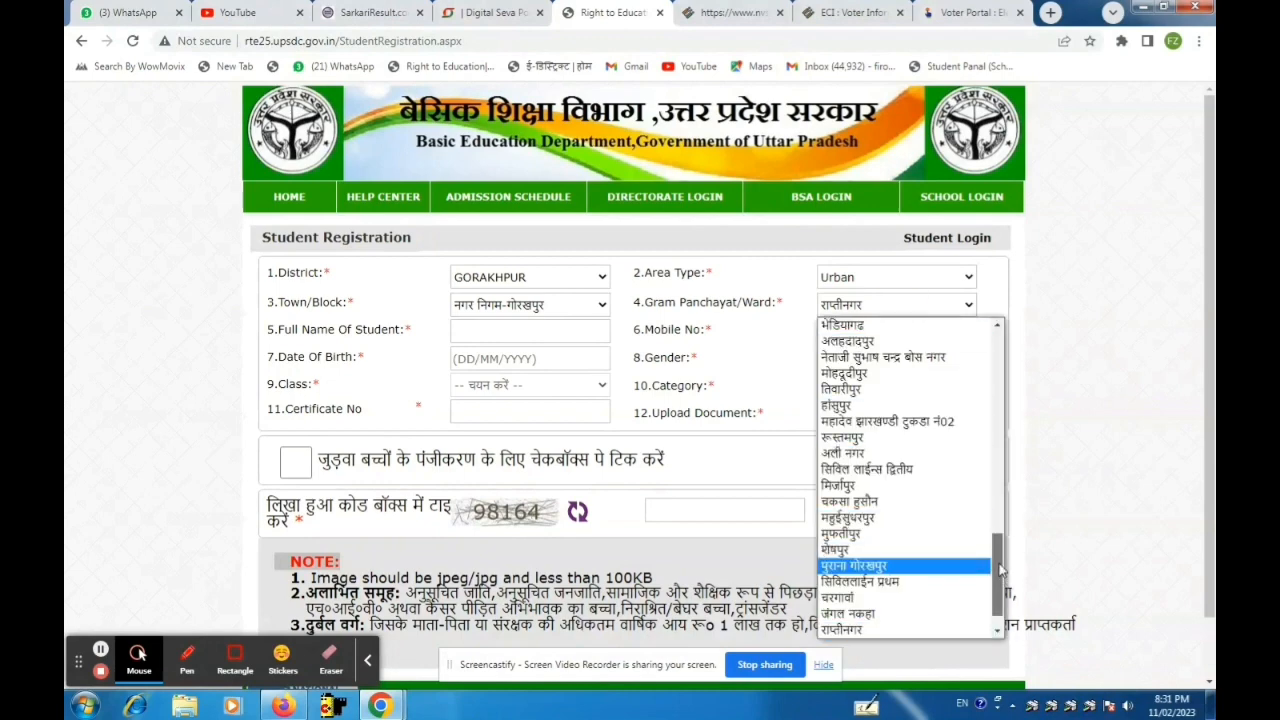
{"action": "left_click_drag", "start_coordinate": [1000, 570], "coordinate": [996, 552]}
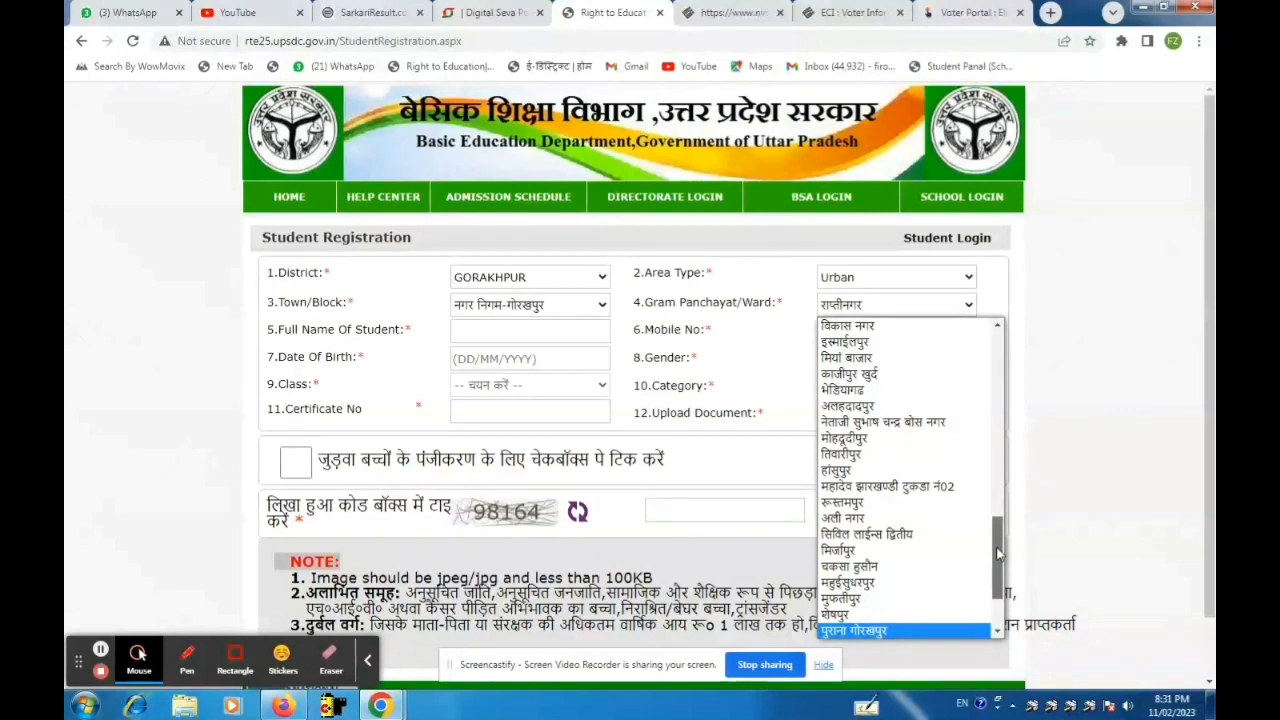
{"action": "left_click_drag", "start_coordinate": [996, 547], "coordinate": [994, 588]}
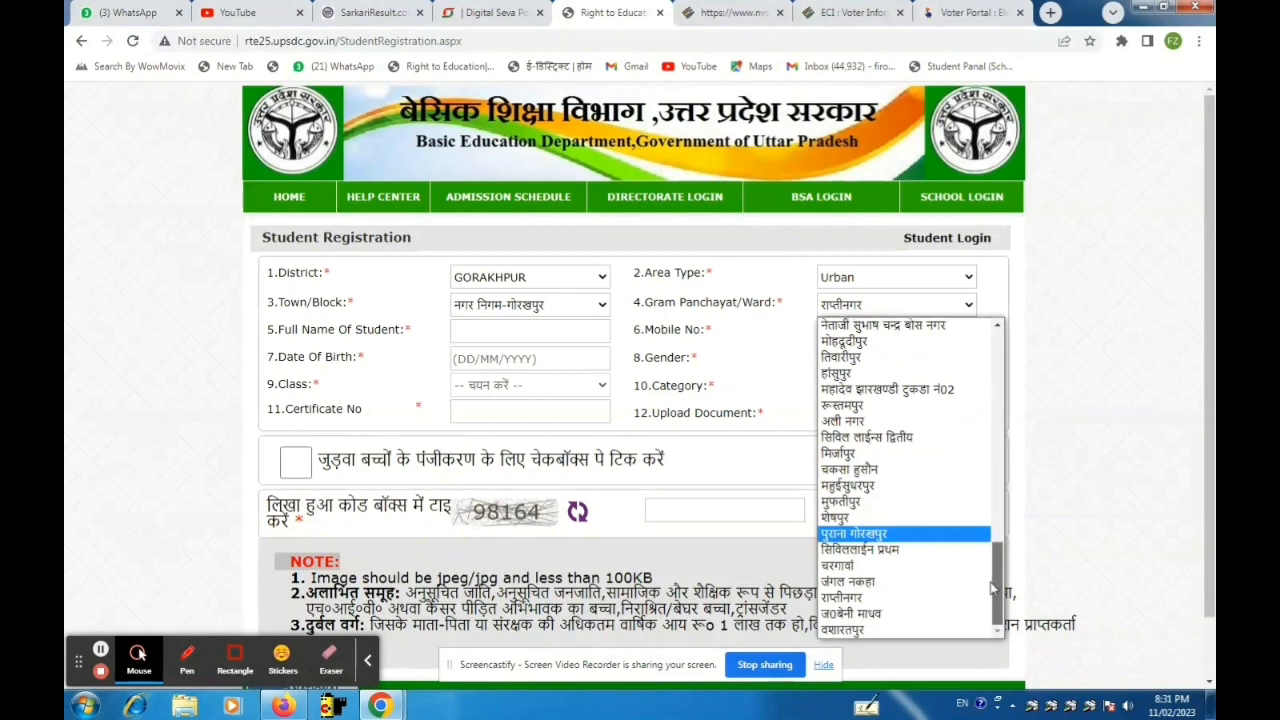
{"action": "left_click_drag", "start_coordinate": [994, 588], "coordinate": [996, 541]}
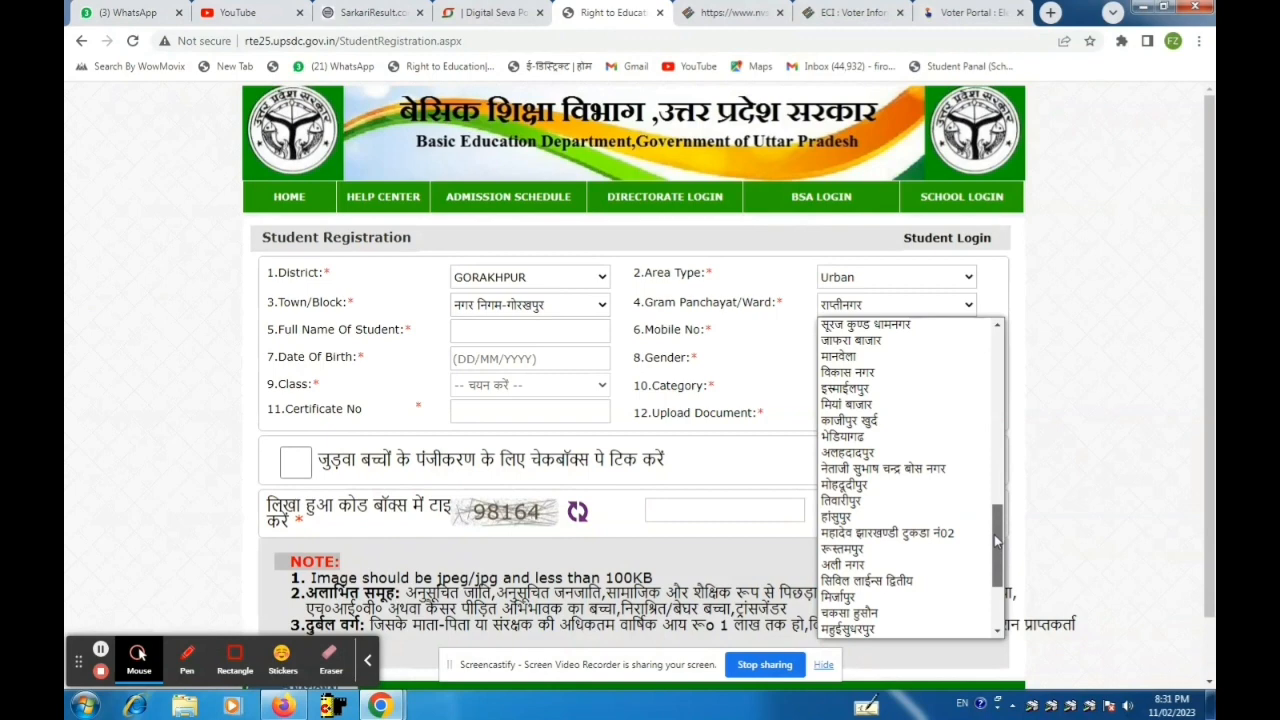
{"action": "left_click_drag", "start_coordinate": [995, 540], "coordinate": [987, 462]}
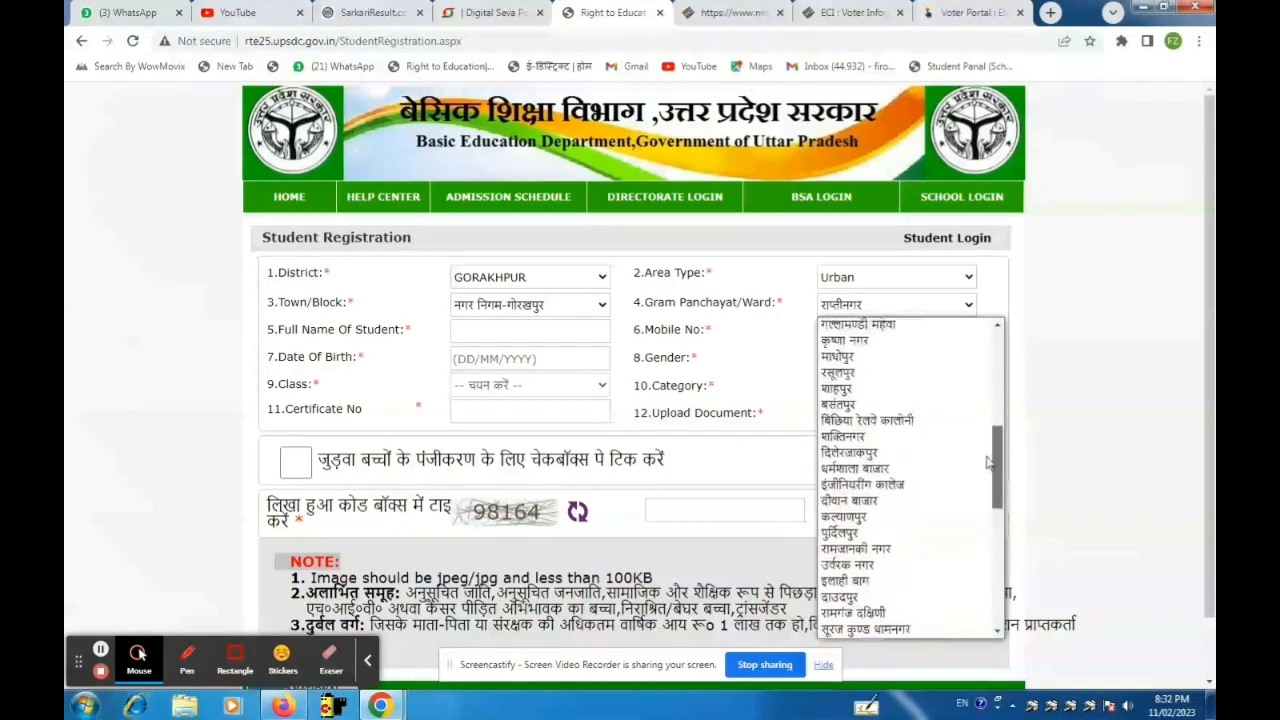
{"action": "left_click", "coordinate": [864, 370]}
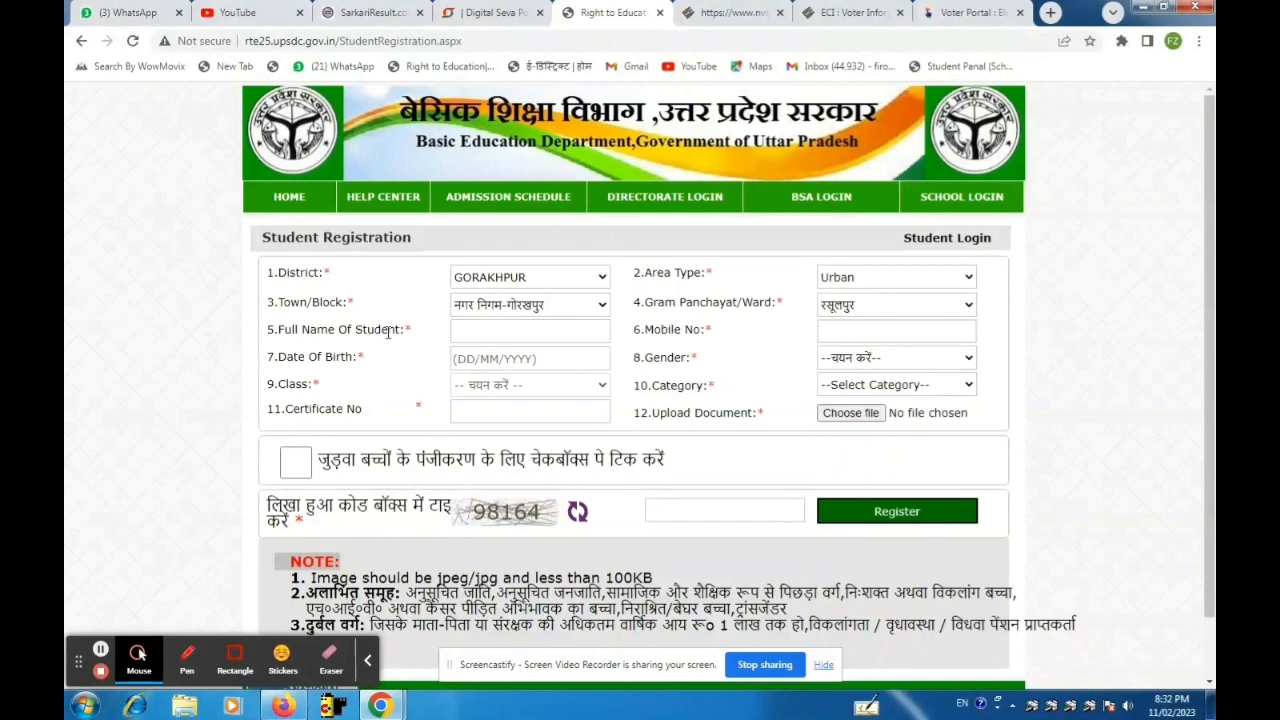
Enter the student's full name in the Full Name of Student field.
{"action": "left_click", "coordinate": [462, 329]}
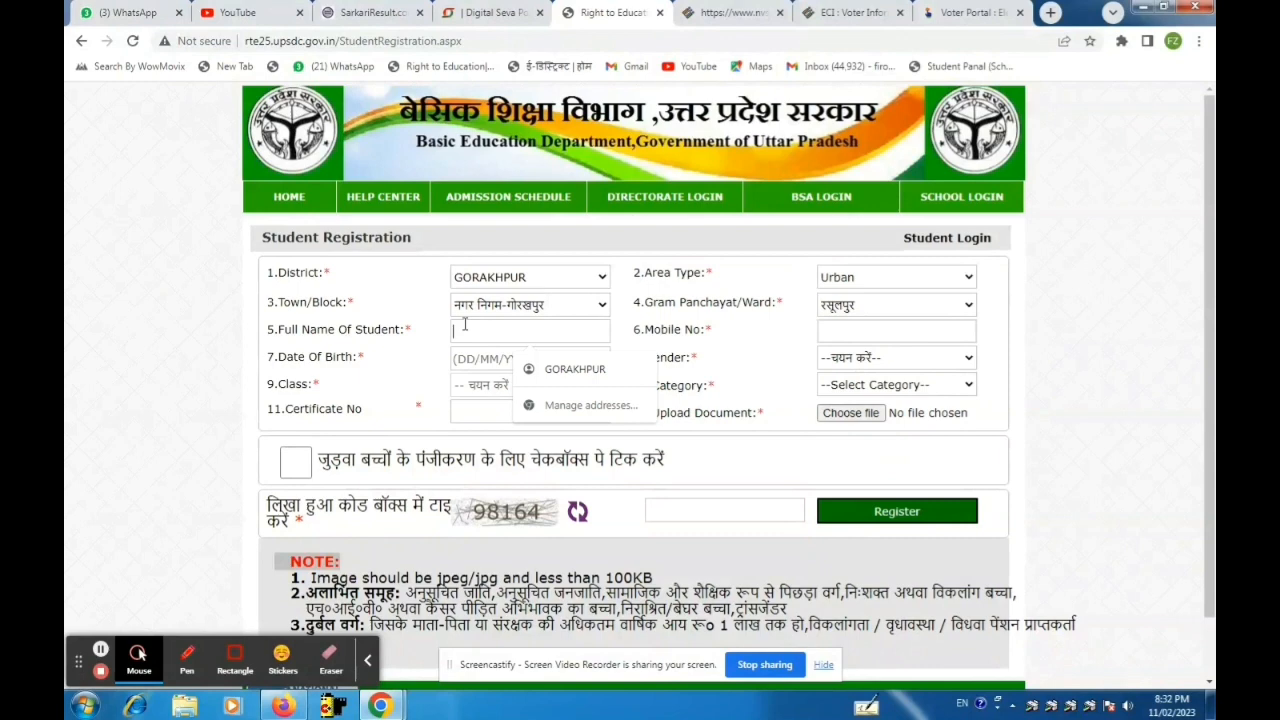
{"action": "type", "text": "a"}
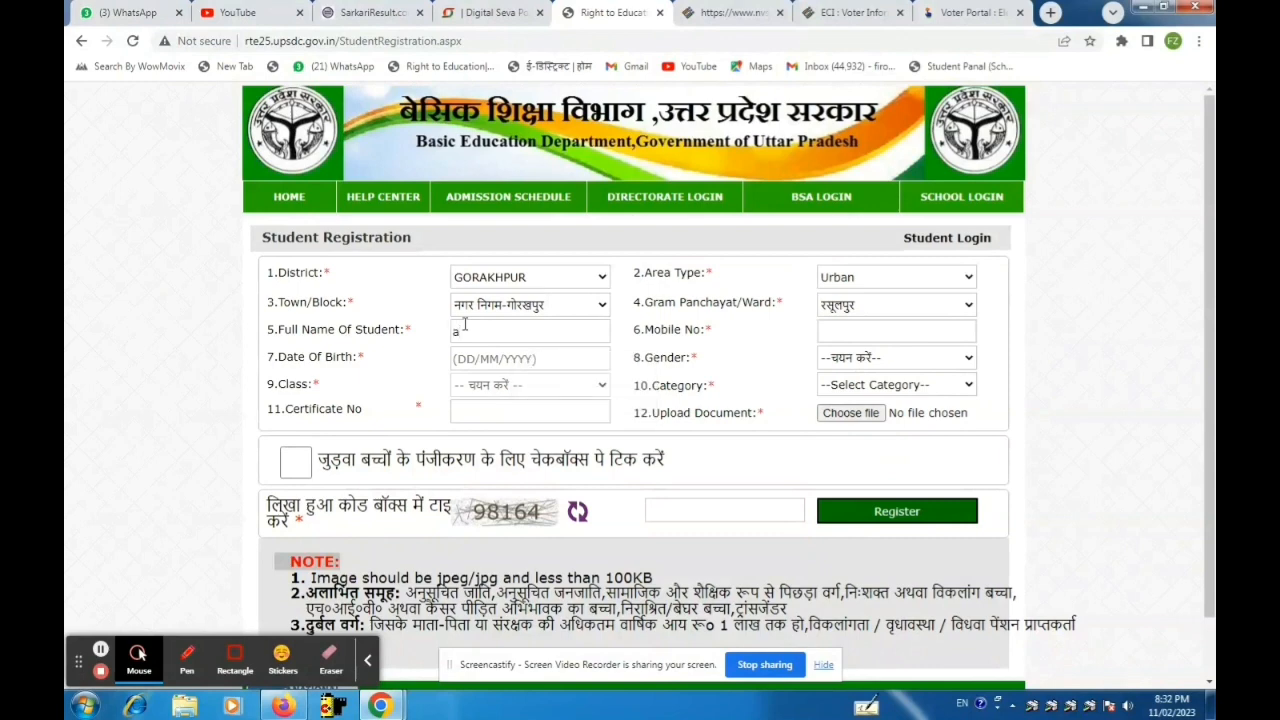
{"action": "key", "text": "BackSpace"}
{"action": "type", "text": "ALFISHA"}
{"action": "left_click", "coordinate": [857, 328]}
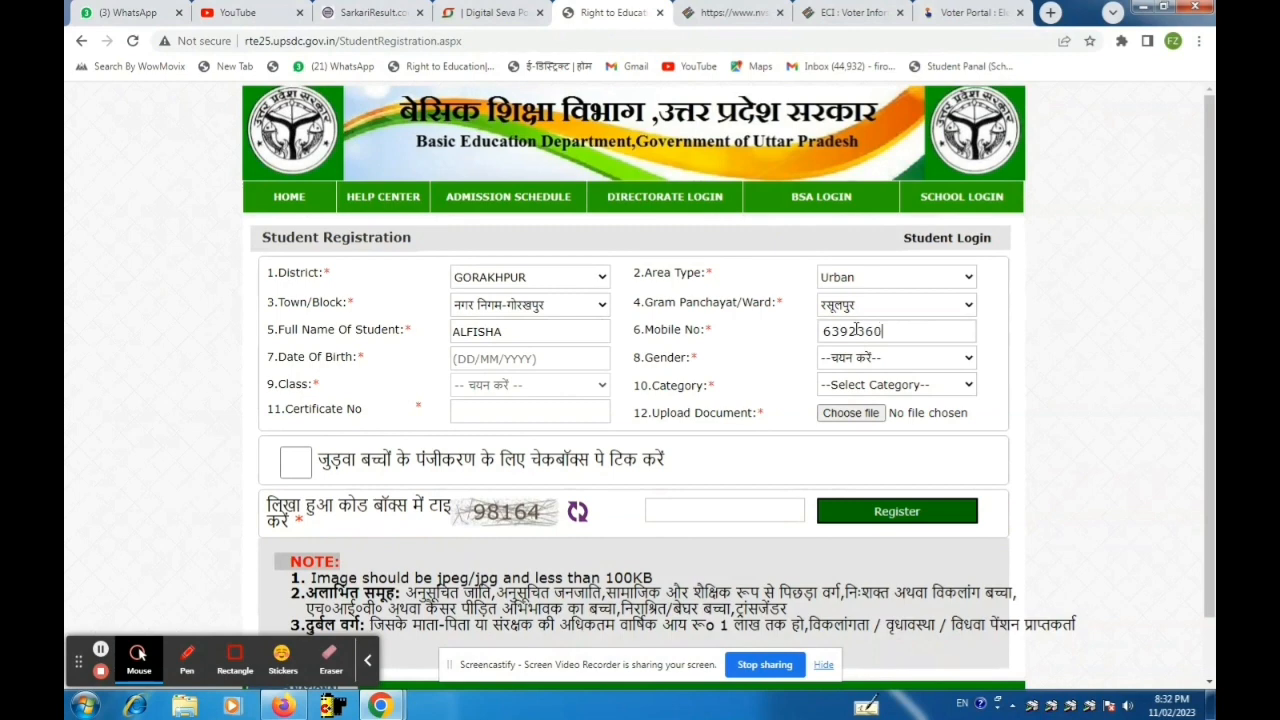
{"action": "left_click", "coordinate": [500, 359]}
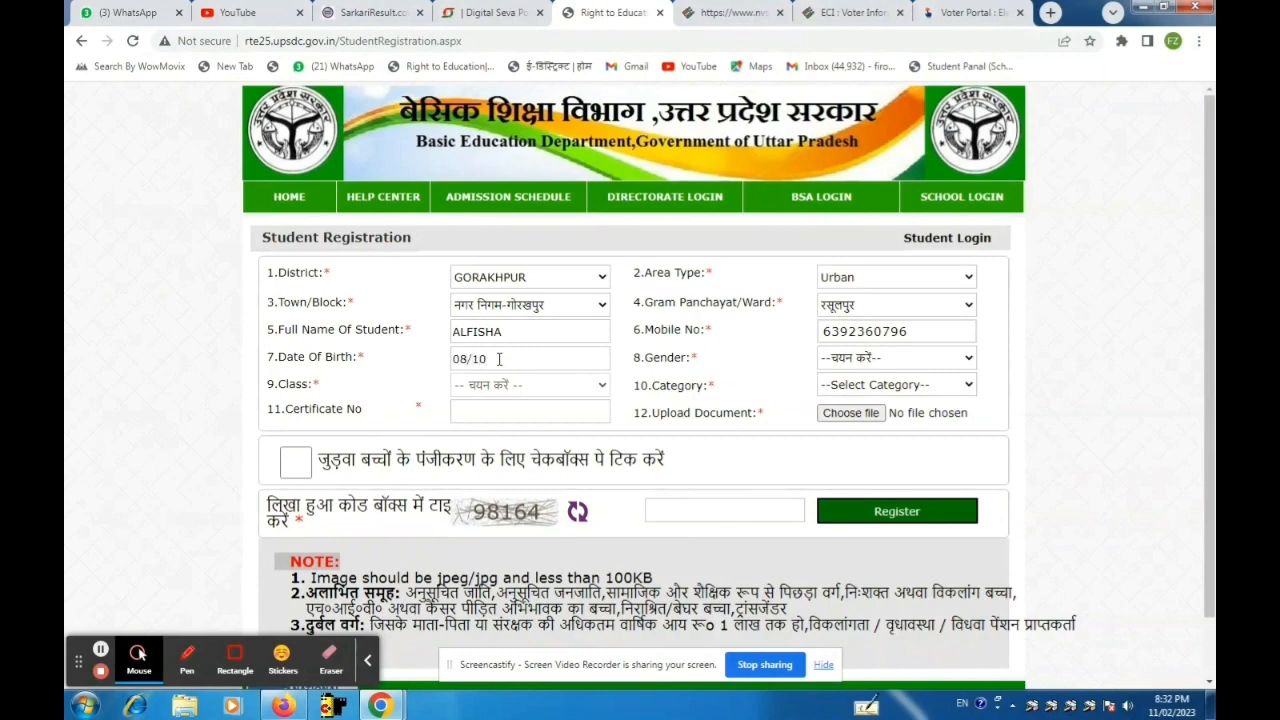
Choose Female gender and दुर्बल वर्ग category, then enter the income certificate number.
{"action": "left_click", "coordinate": [840, 360]}
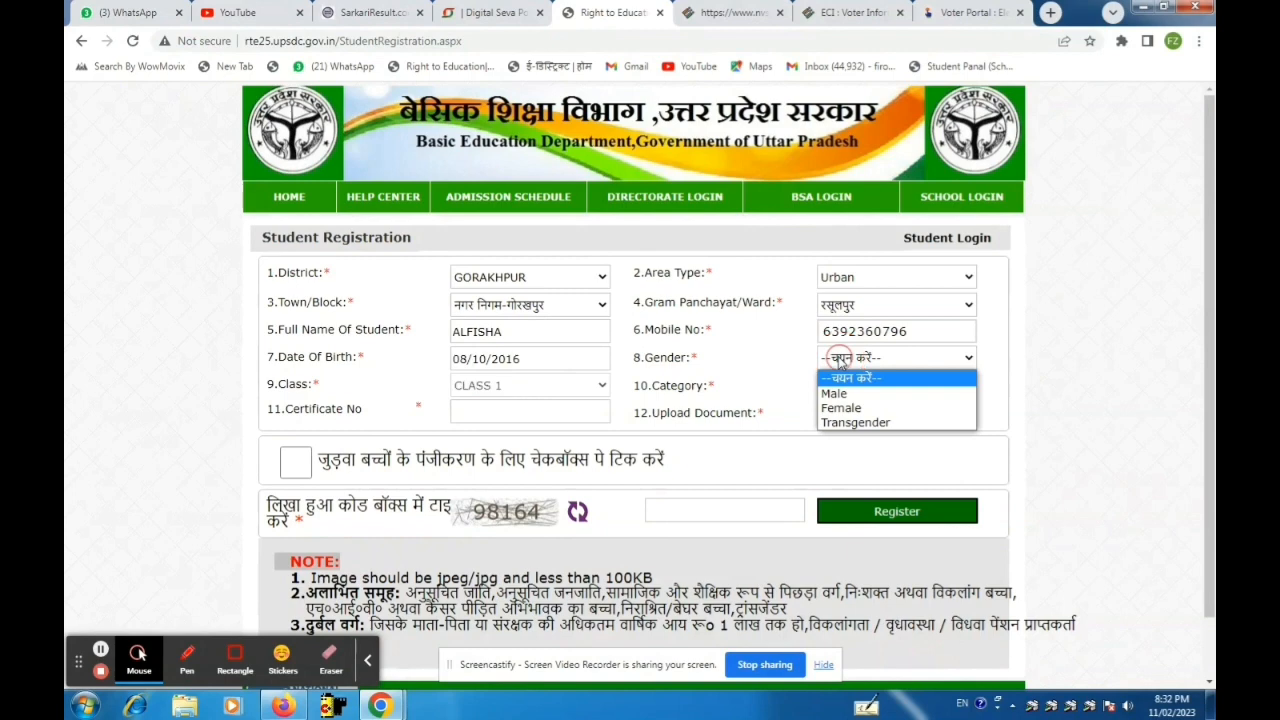
{"action": "left_click", "coordinate": [838, 408]}
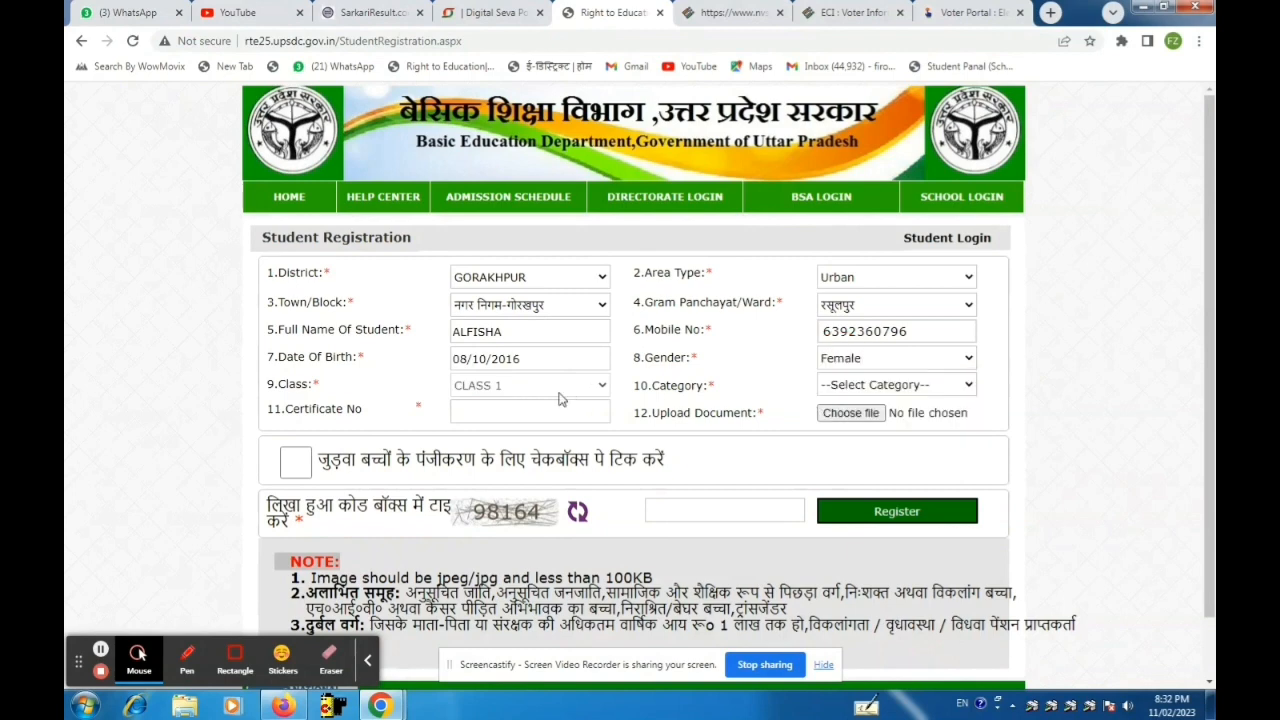
{"action": "left_click", "coordinate": [865, 388]}
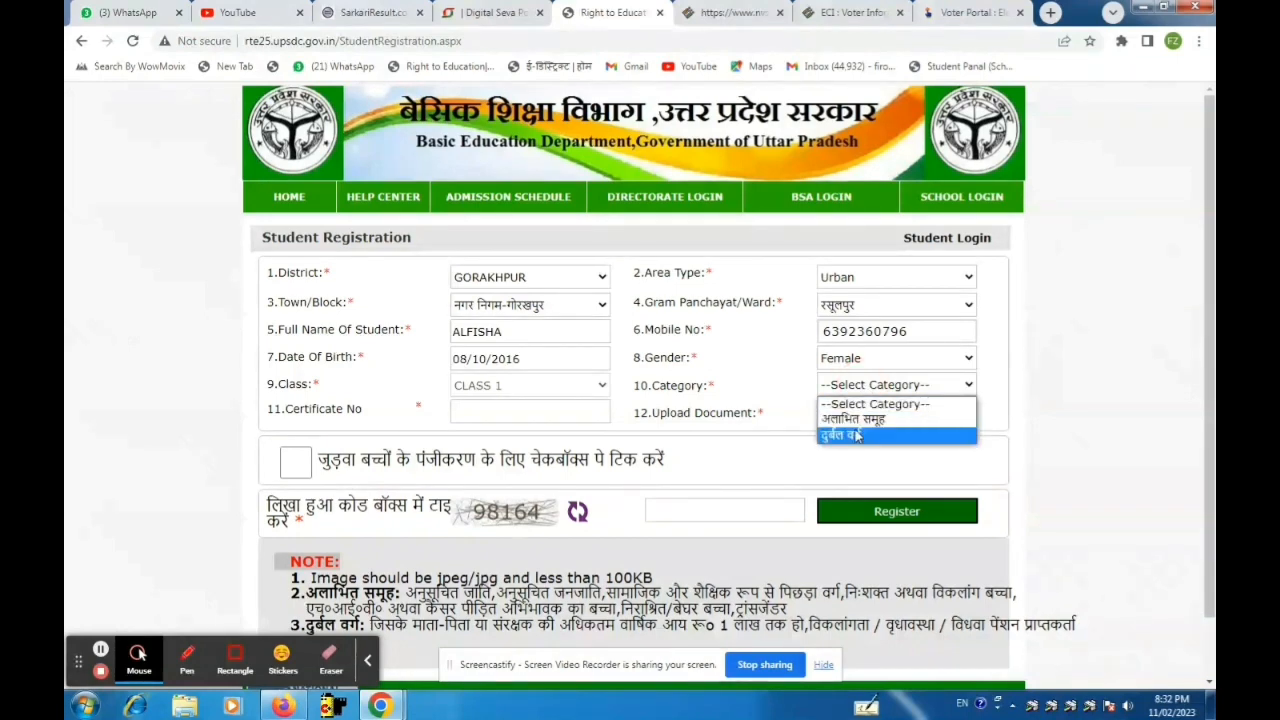
{"action": "left_click", "coordinate": [857, 436]}
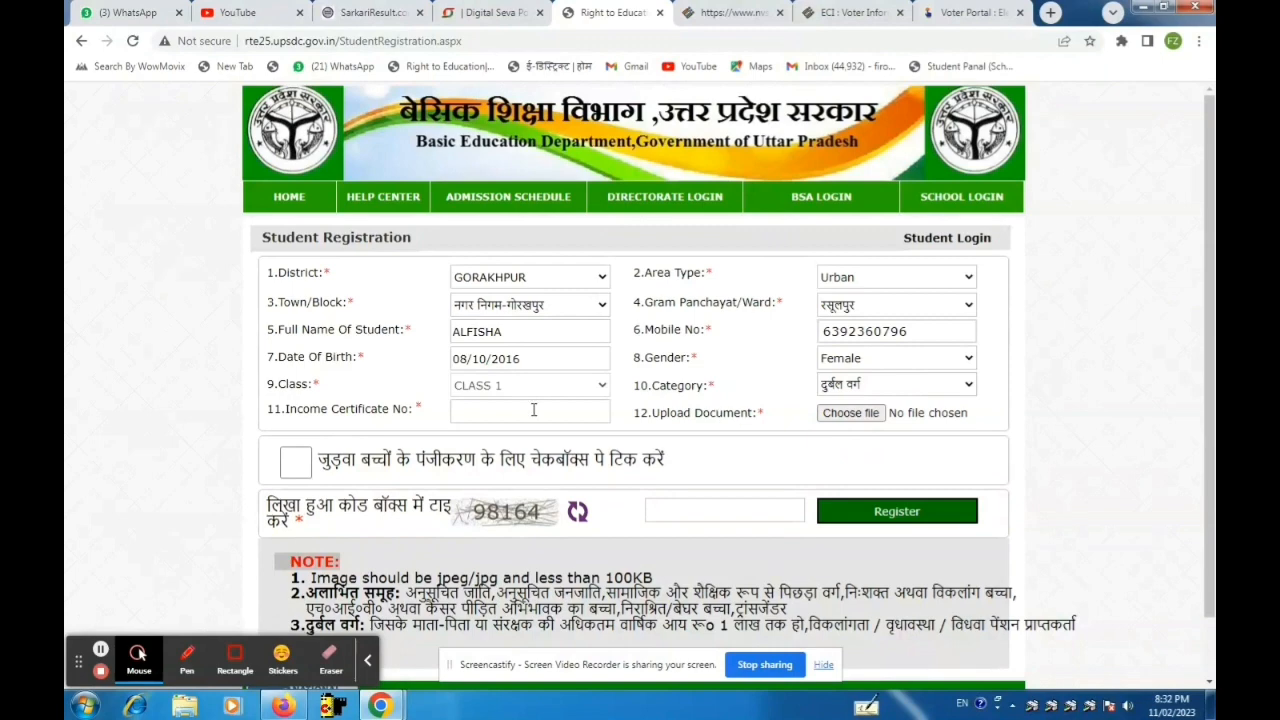
{"action": "left_click", "coordinate": [520, 410]}
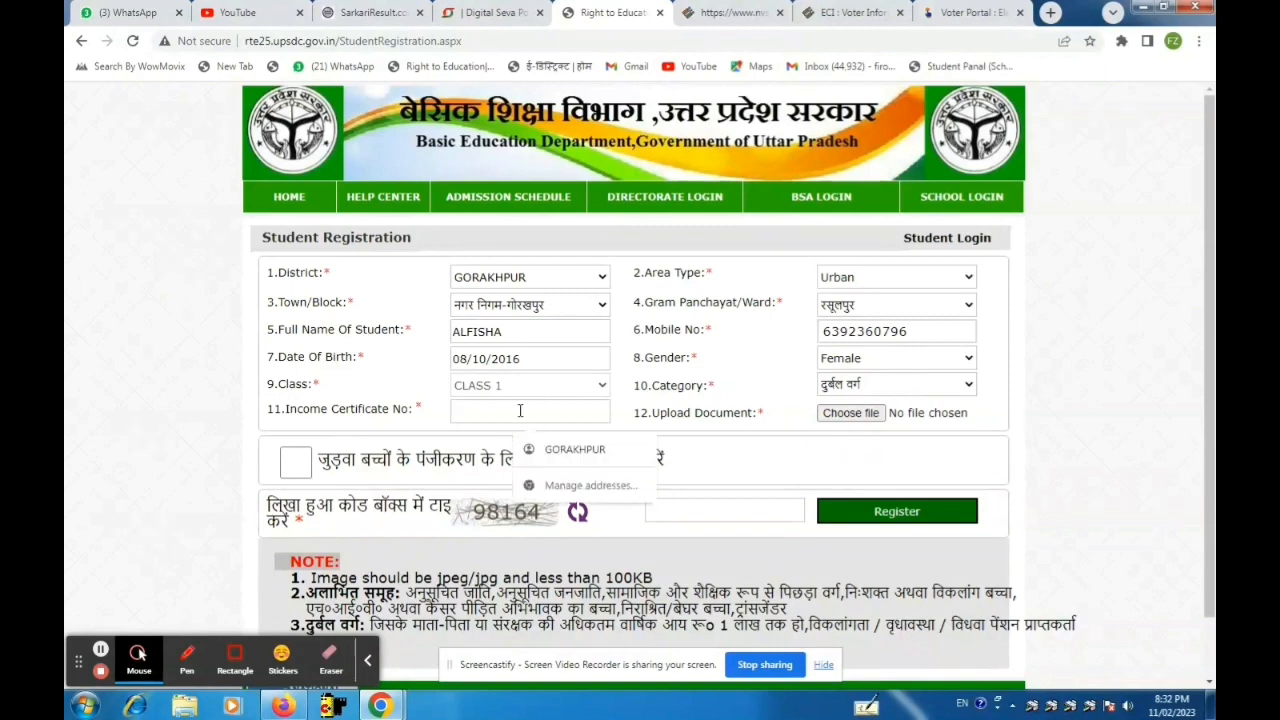
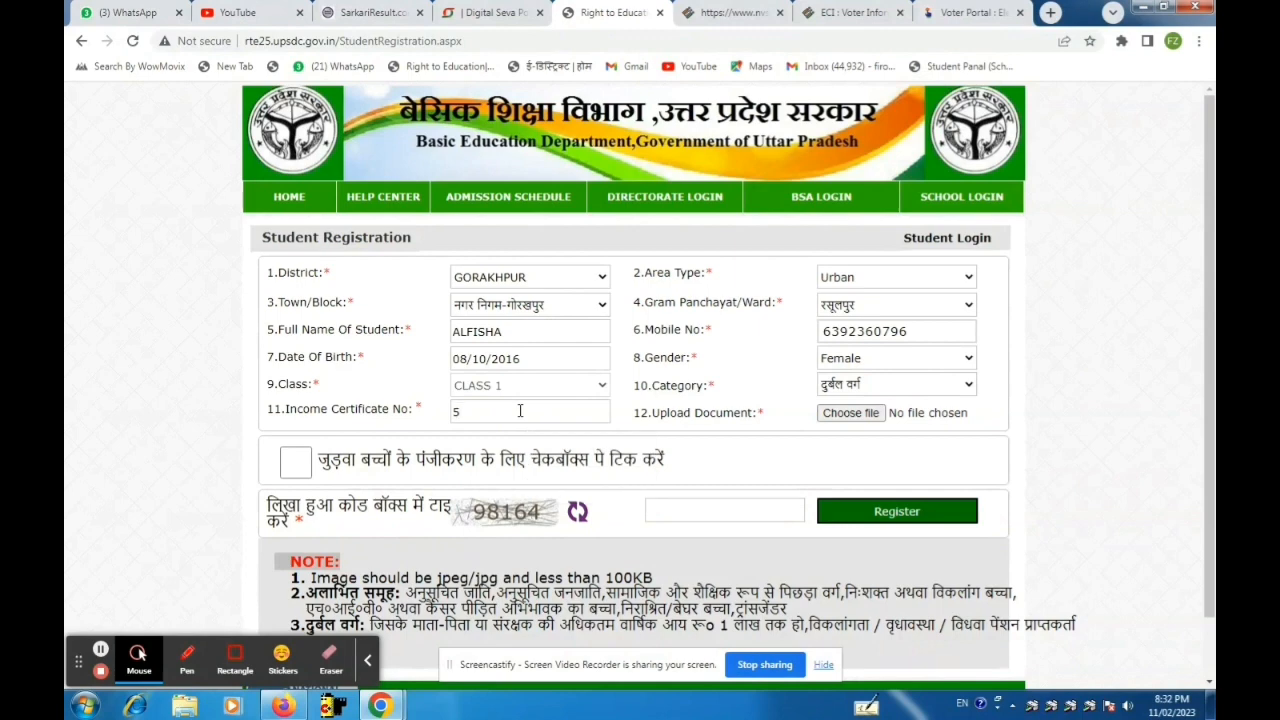
Attach the 'usman income' image as the certificate and type the displayed security code.
{"action": "left_click", "coordinate": [860, 413]}
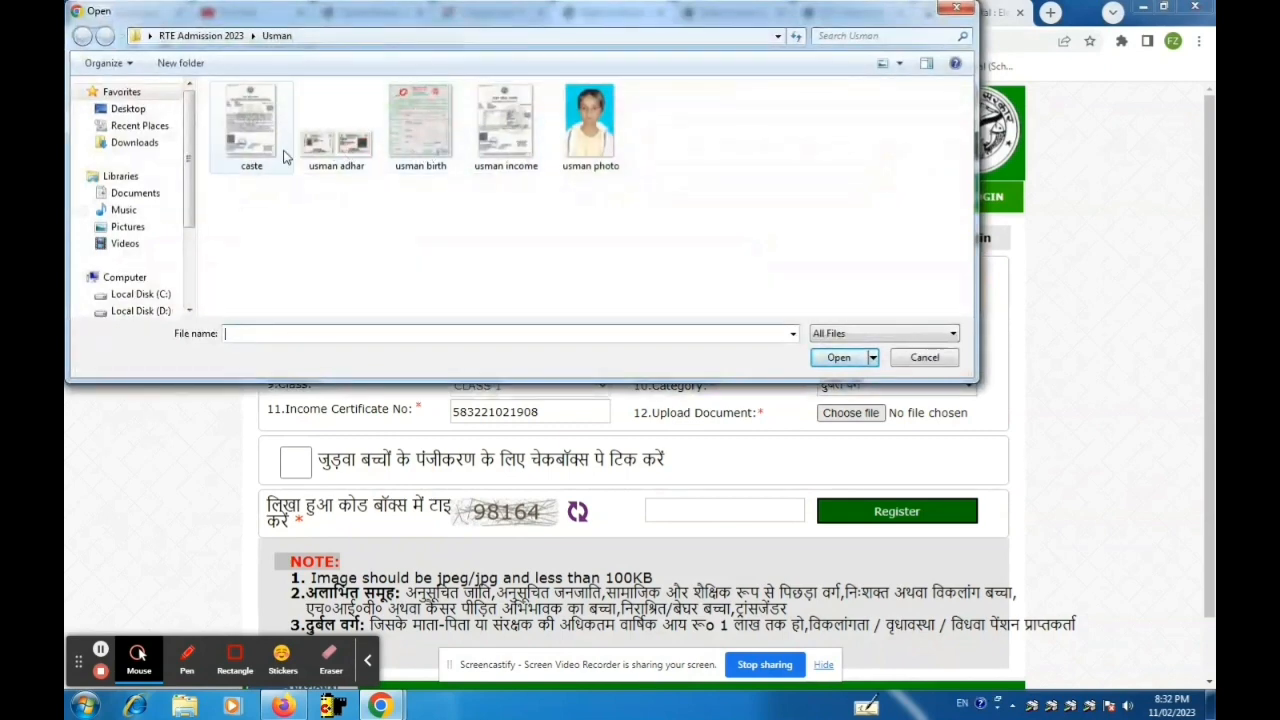
{"action": "left_click", "coordinate": [515, 155]}
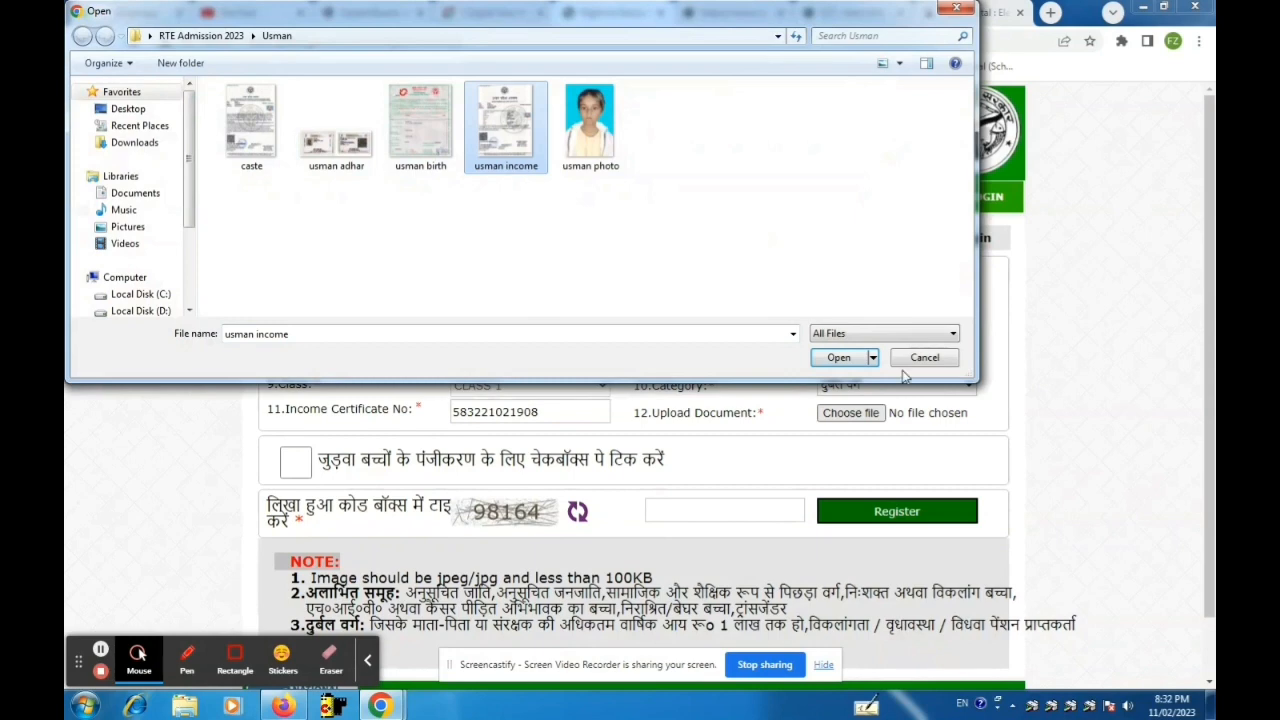
{"action": "left_click", "coordinate": [841, 358]}
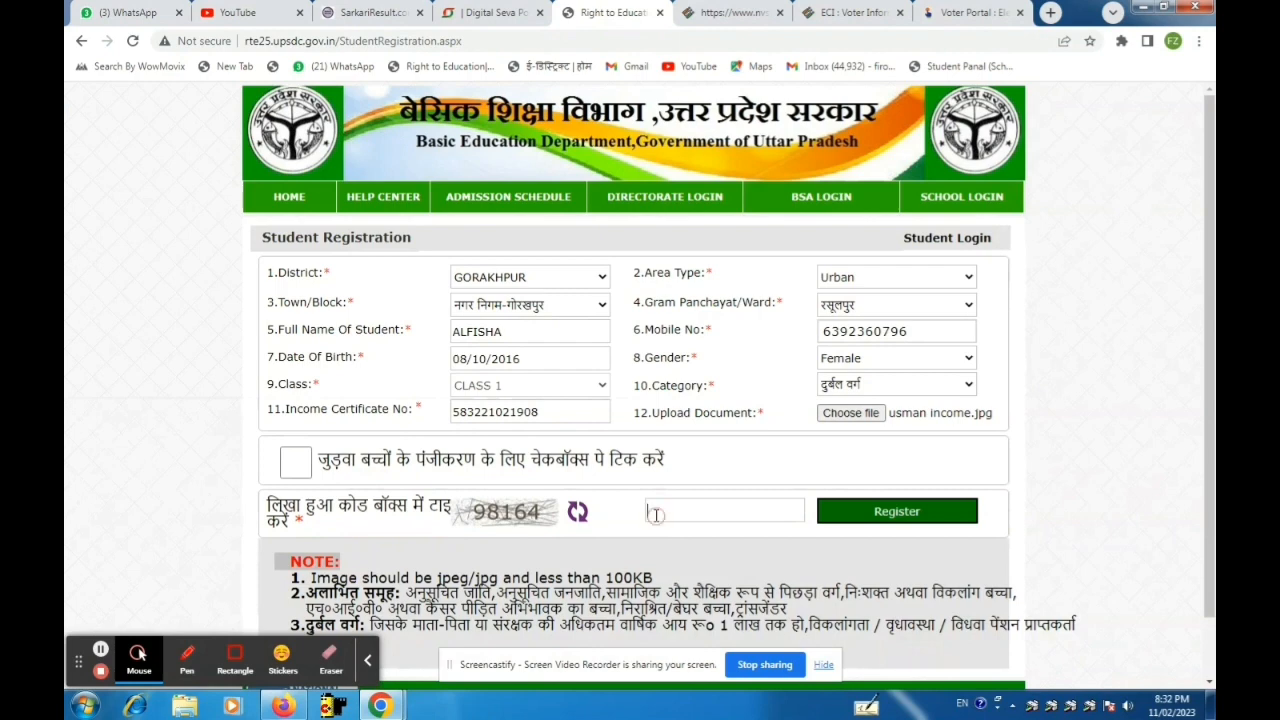
{"action": "type", "text": "98164"}
Register the student, then open the slip's print dialog and cancel it.
{"action": "left_click", "coordinate": [925, 512]}
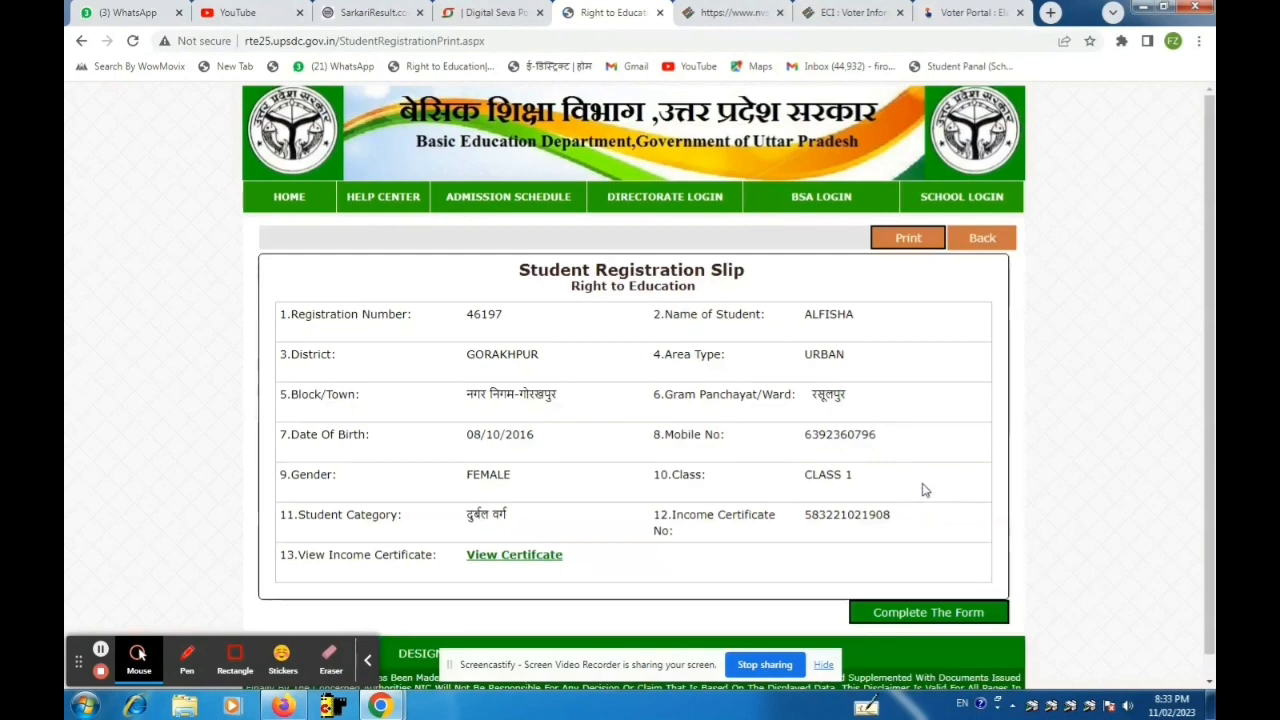
{"action": "scroll", "coordinate": [925, 490], "scroll_direction": "down", "scroll_amount": 1}
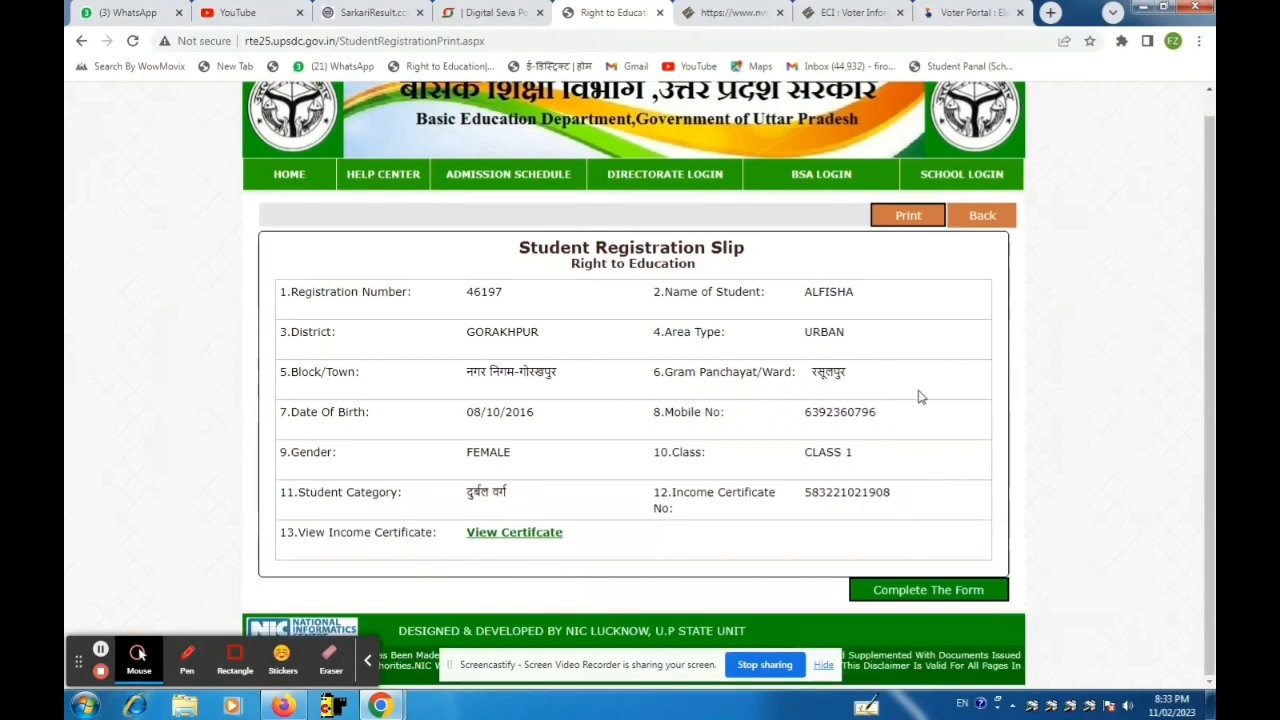
{"action": "left_click", "coordinate": [918, 222]}
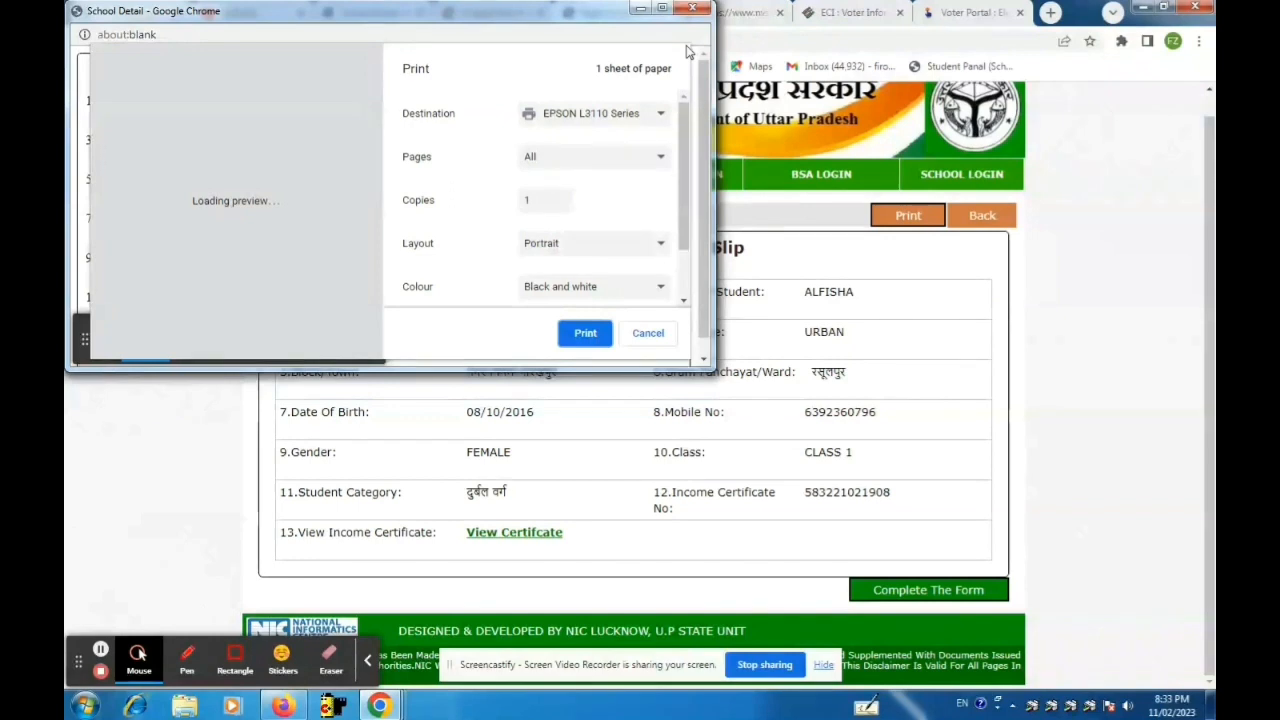
{"action": "left_click", "coordinate": [668, 336]}
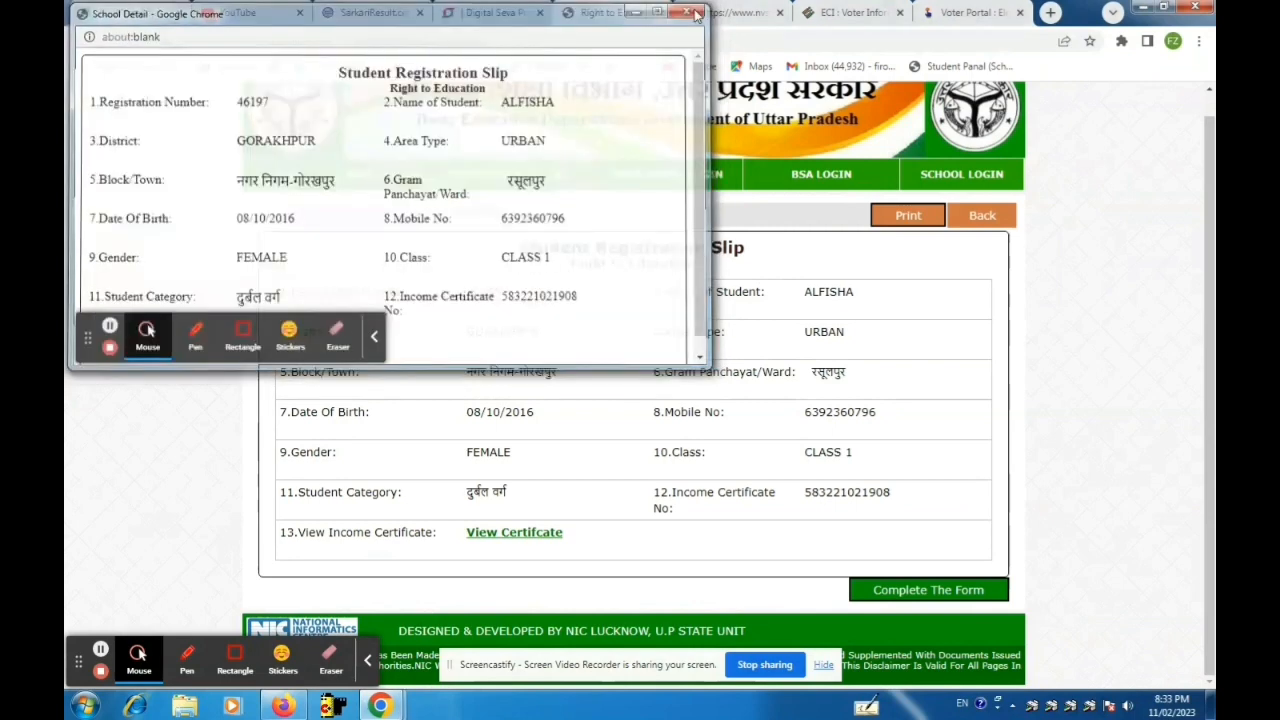
Continue to the Student Profile form and enter the father's name.
{"action": "left_click", "coordinate": [892, 600]}
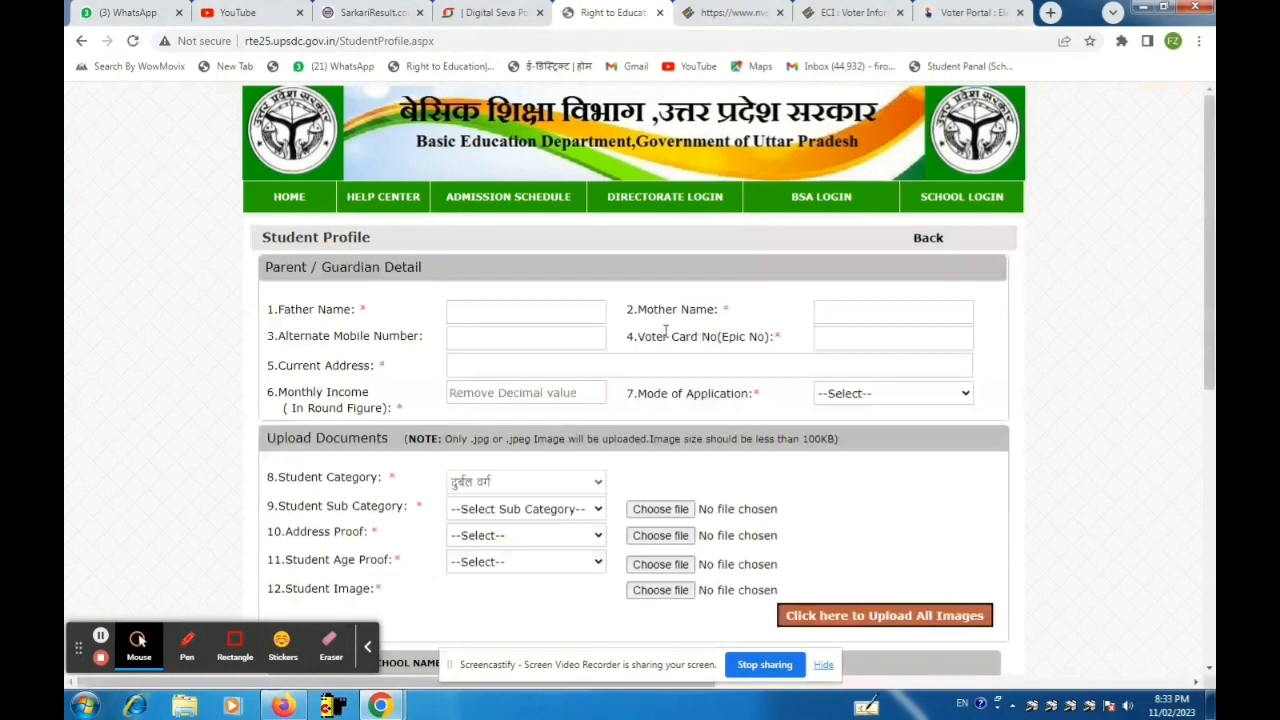
{"action": "left_click", "coordinate": [505, 318]}
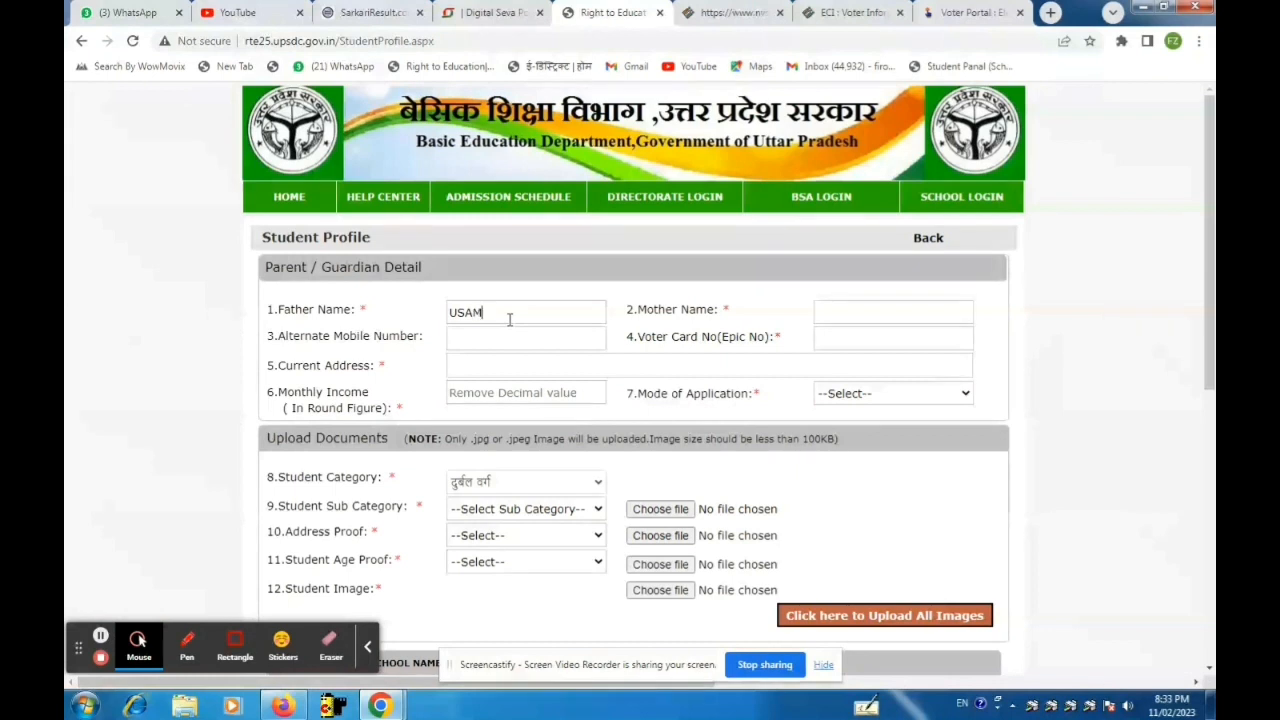
Enter the mother's name and the voter card number.
{"action": "left_click", "coordinate": [870, 313]}
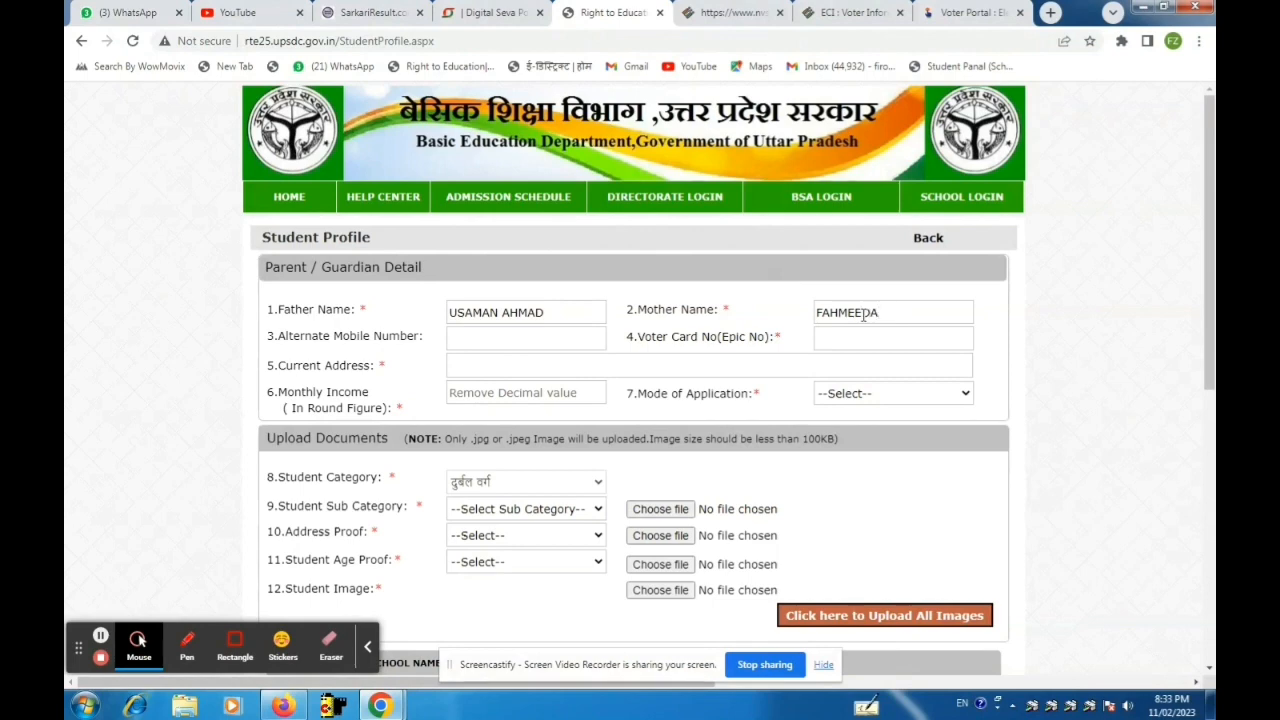
{"action": "left_click", "coordinate": [829, 338]}
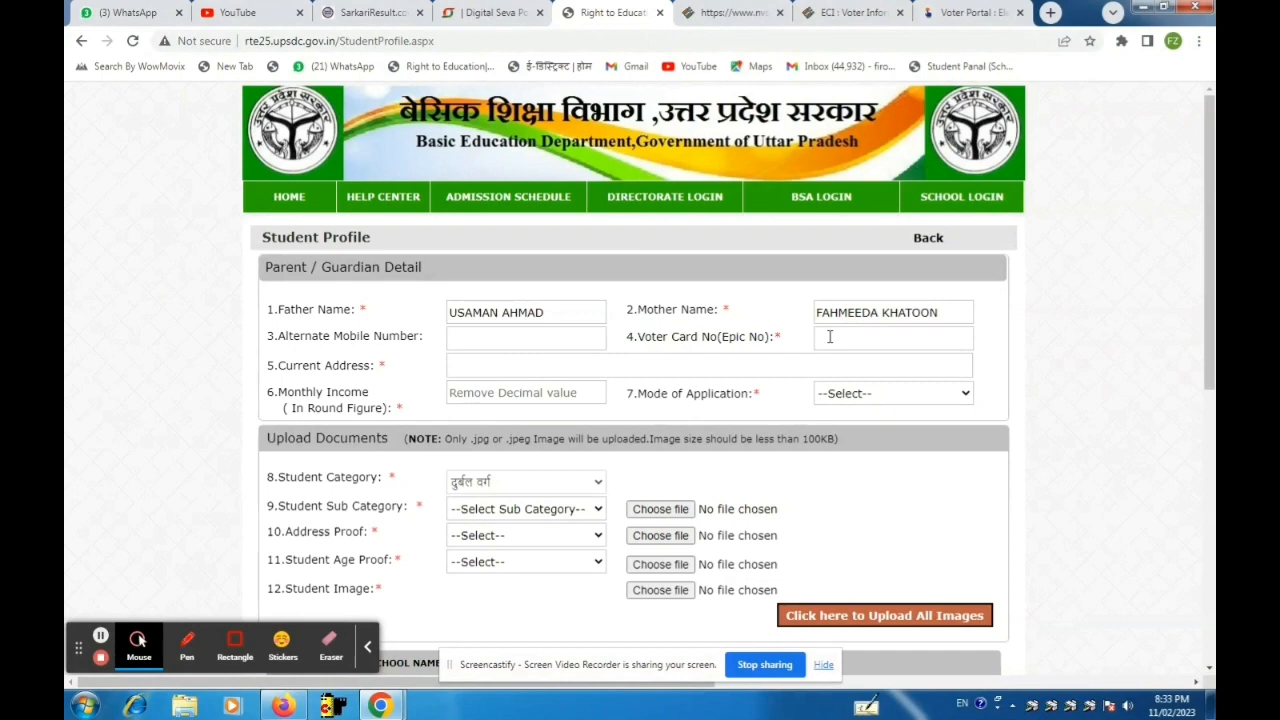
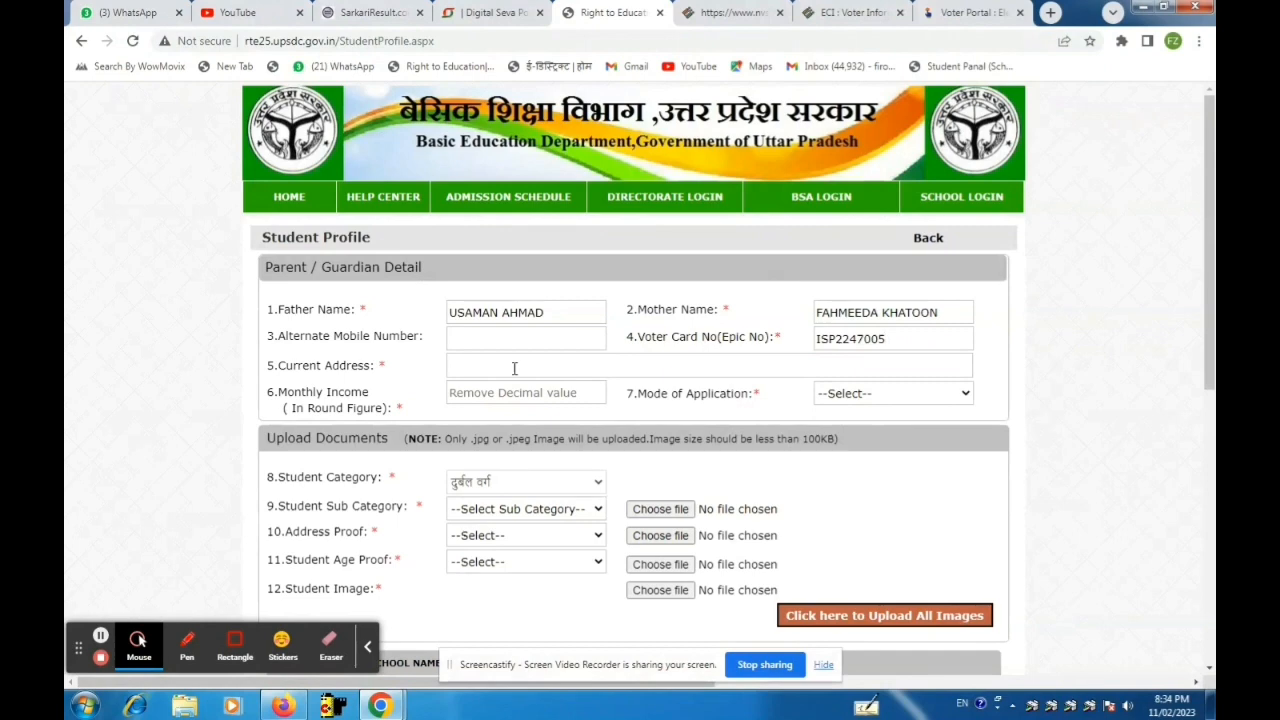
Type the family's full current address into the Current Address field.
{"action": "left_click", "coordinate": [514, 368]}
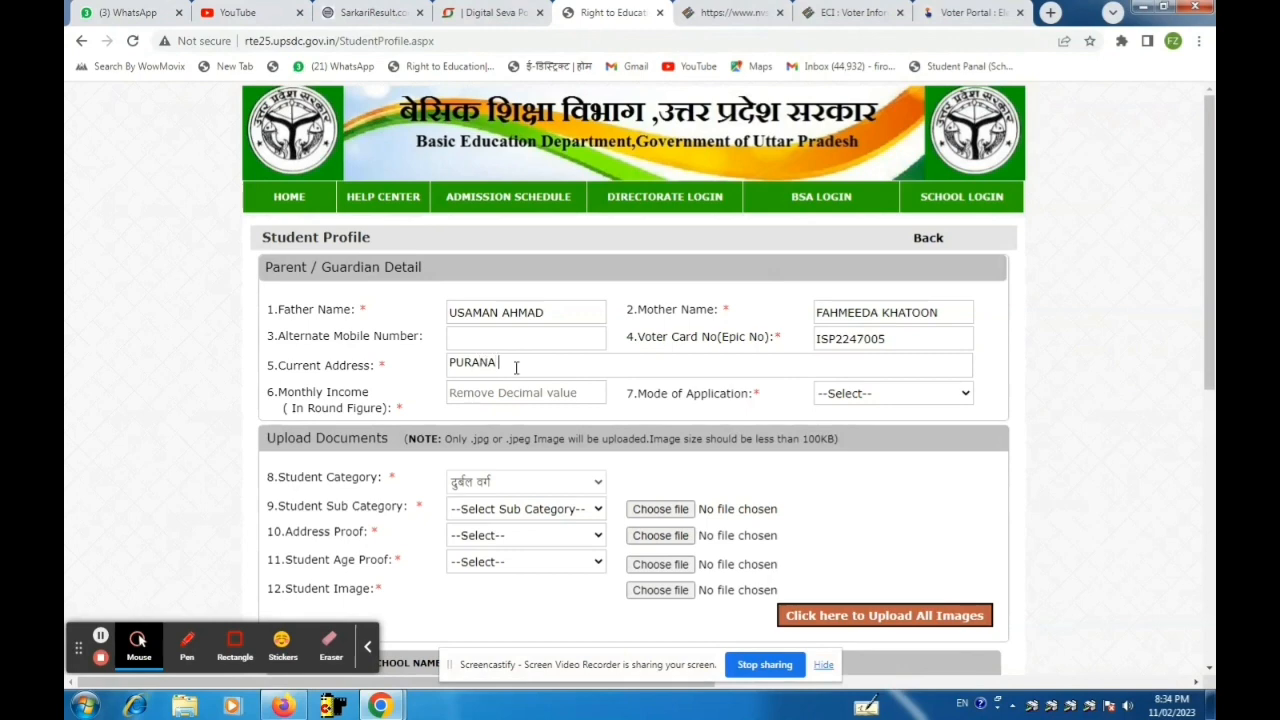
{"action": "scroll", "coordinate": [516, 370], "scroll_direction": "down", "scroll_amount": 1}
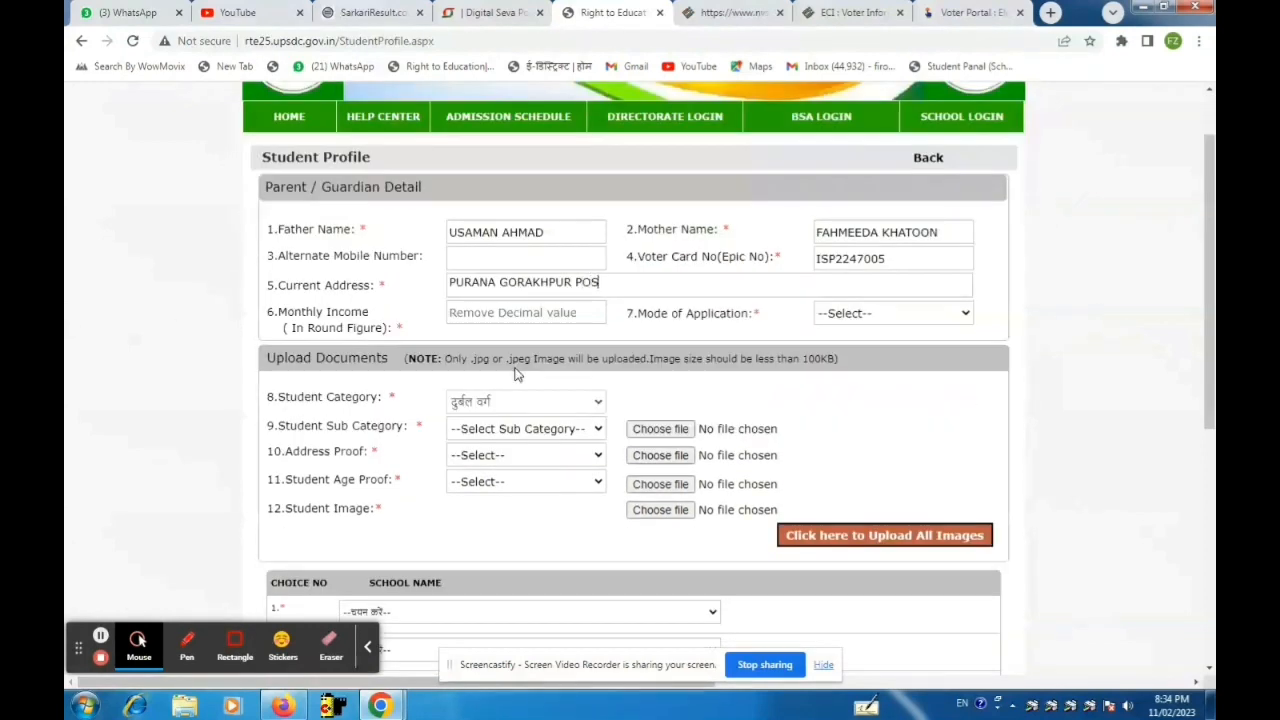
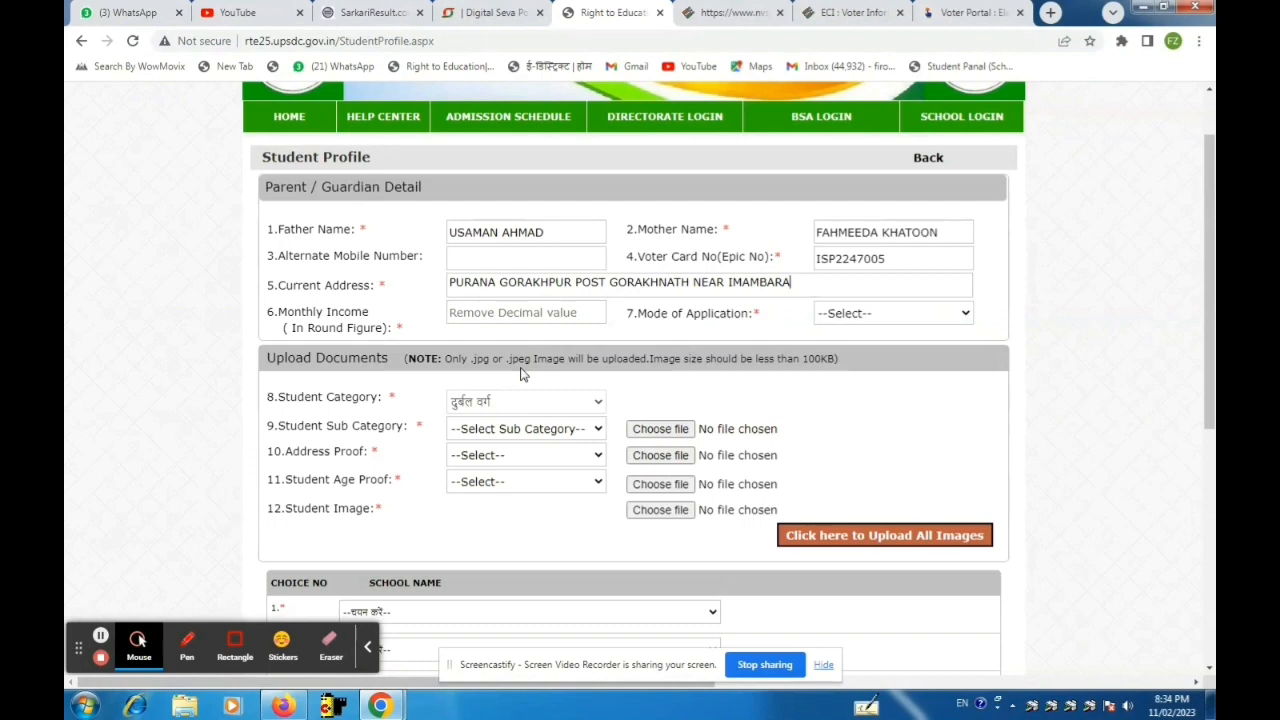
{"action": "left_click", "coordinate": [539, 317]}
Open the 'usman income' image from the RTE Admission\Usman folder in Photo Viewer.
{"action": "left_click", "coordinate": [1141, 7]}
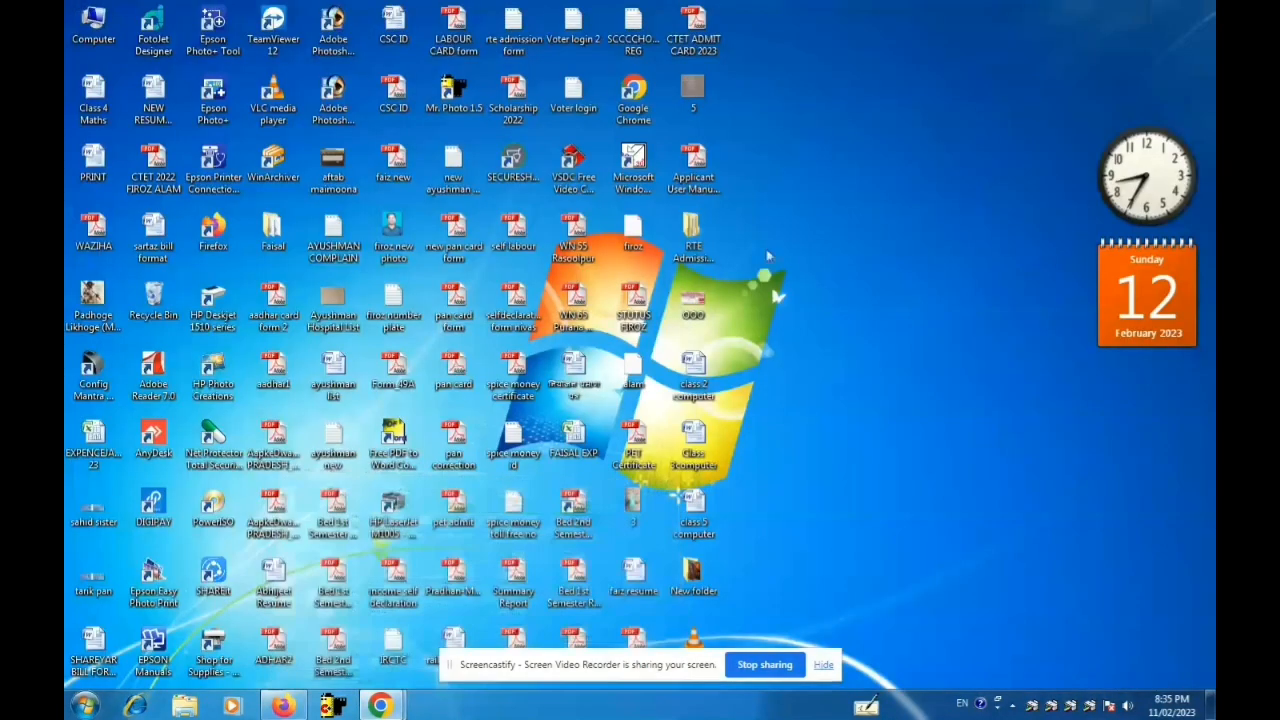
{"action": "double_click", "coordinate": [693, 240]}
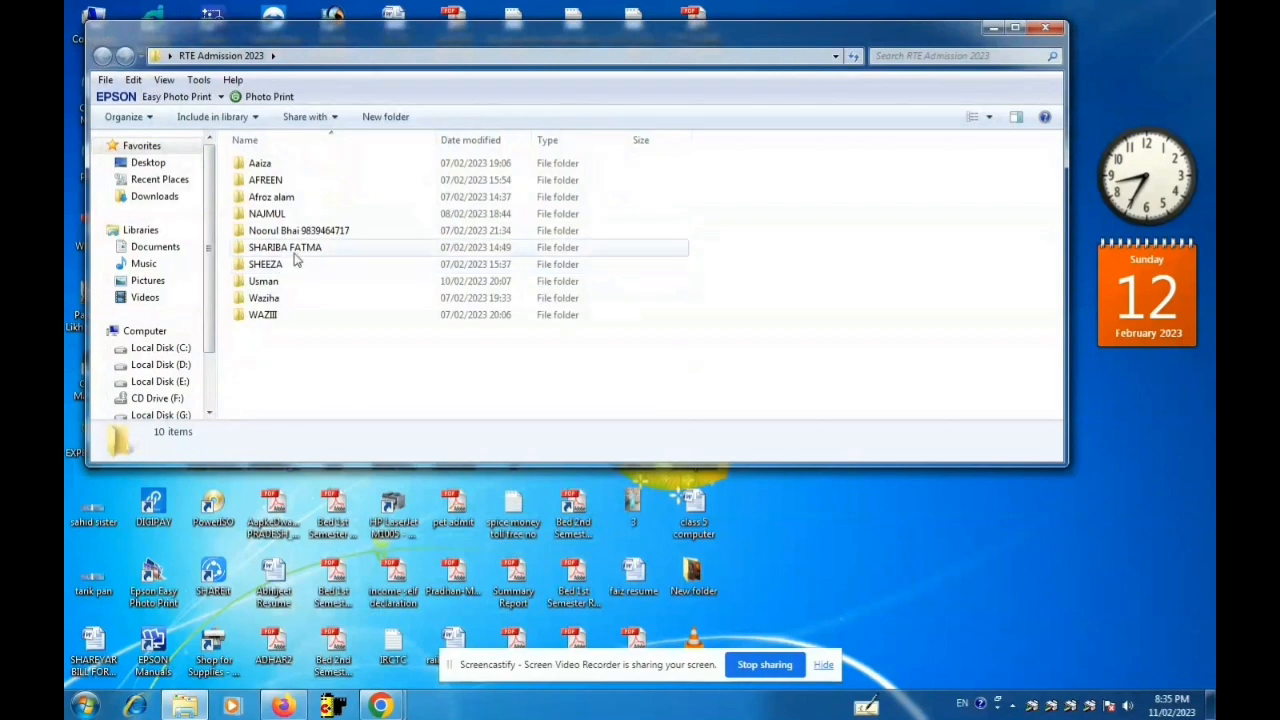
{"action": "mouse_move", "coordinate": [293, 254]}
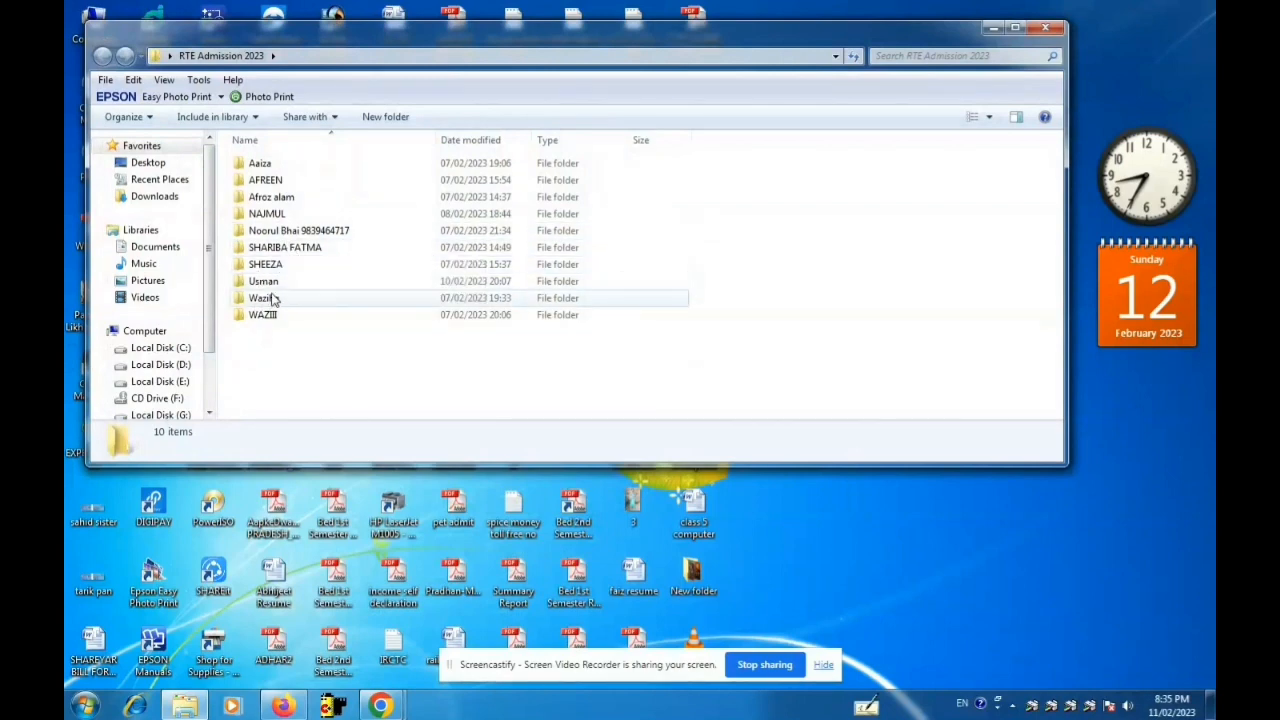
{"action": "double_click", "coordinate": [265, 281]}
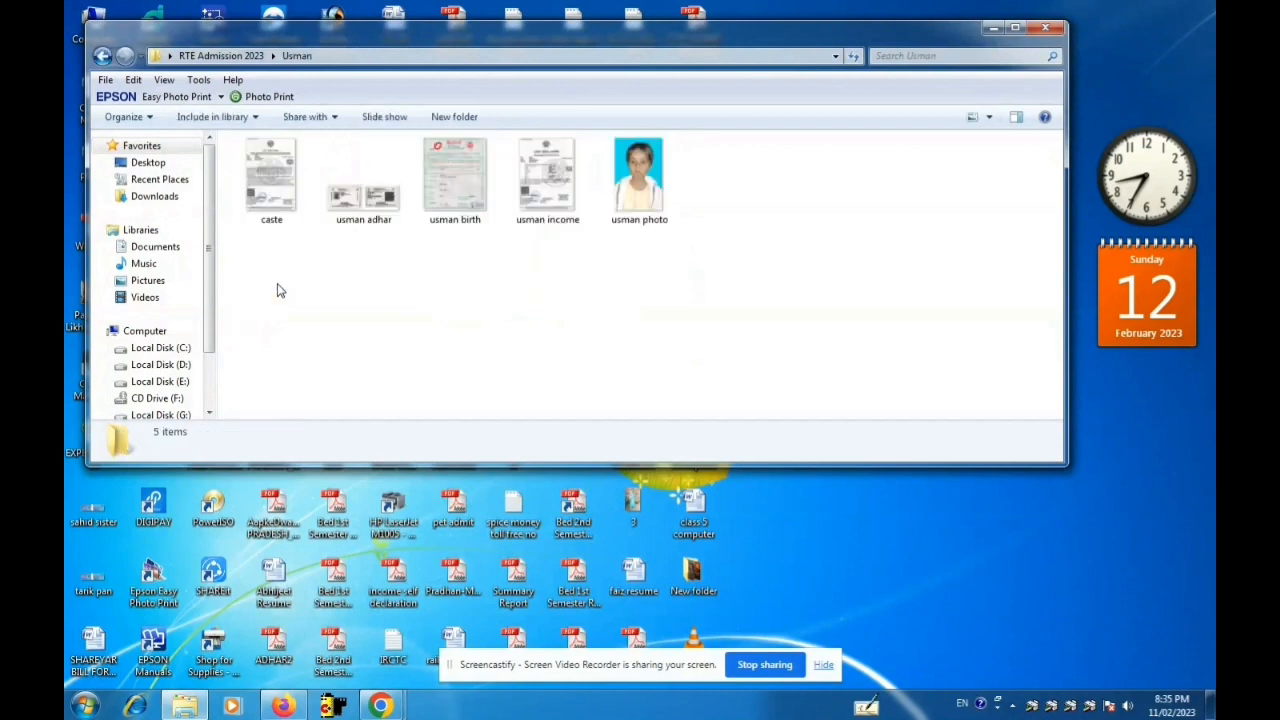
{"action": "left_click", "coordinate": [535, 200]}
{"action": "double_click", "coordinate": [535, 200]}
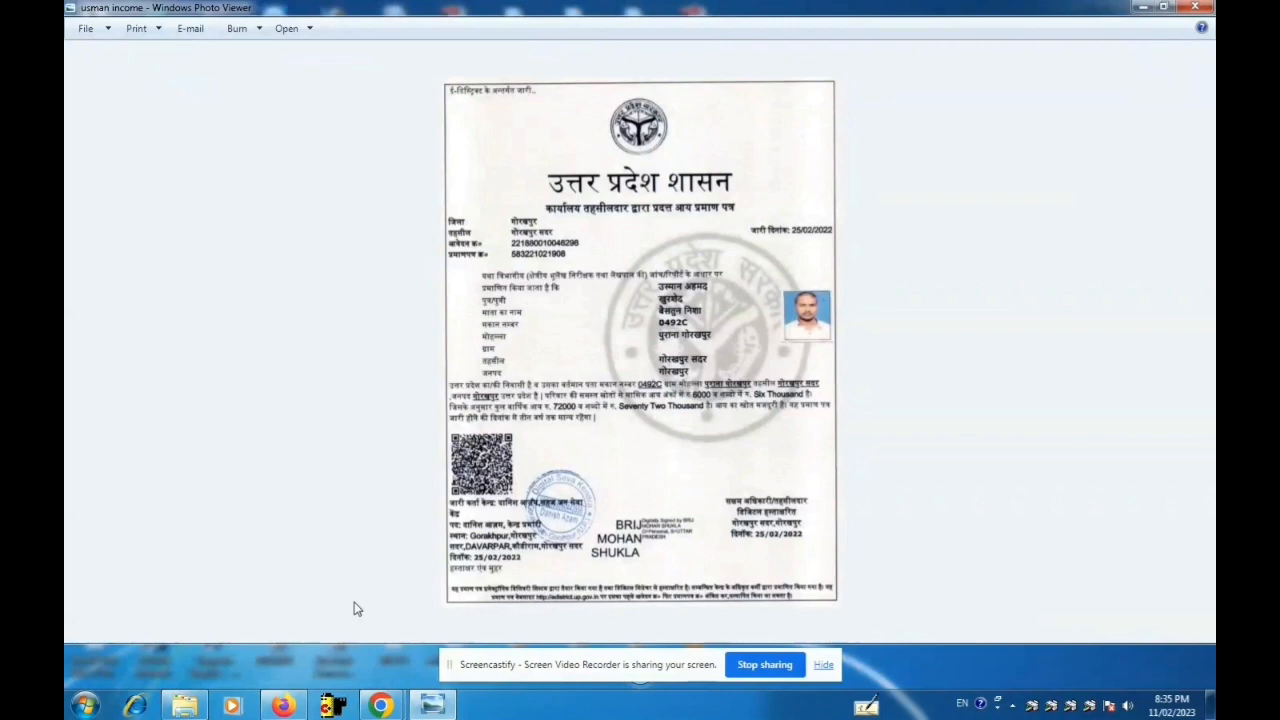
Return to the Student Profile form in Chrome and select the Monthly Income field.
{"action": "mouse_move", "coordinate": [395, 707]}
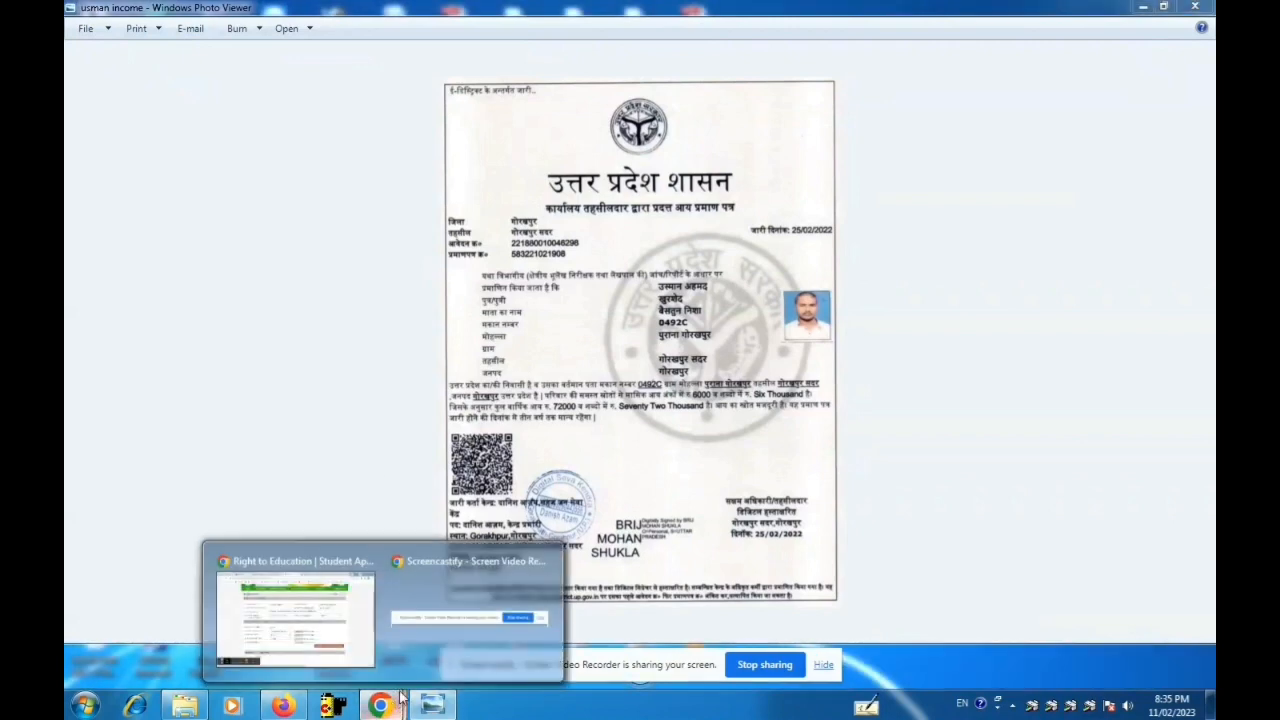
{"action": "left_click", "coordinate": [349, 646]}
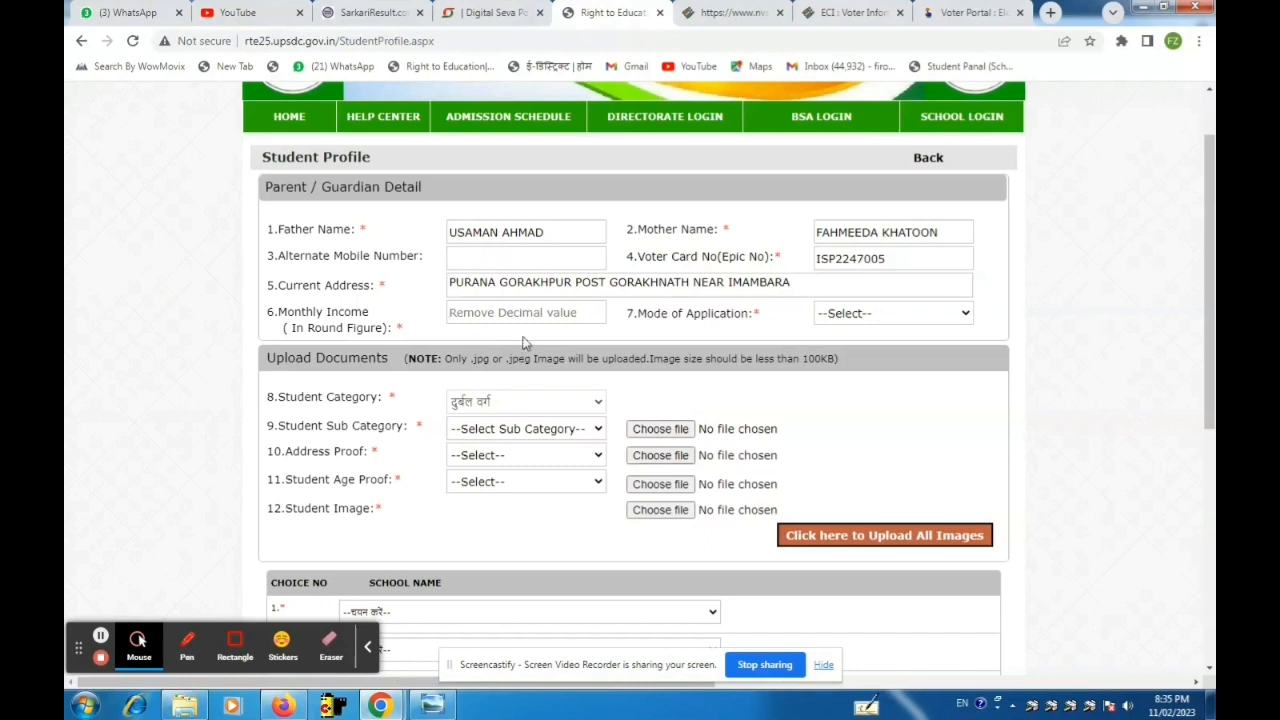
{"action": "left_click", "coordinate": [496, 306]}
Enter 6000 as monthly income and set the application mode to 'Self - Phone / Internet Cafe / Computer'.
{"action": "type", "text": "6000"}
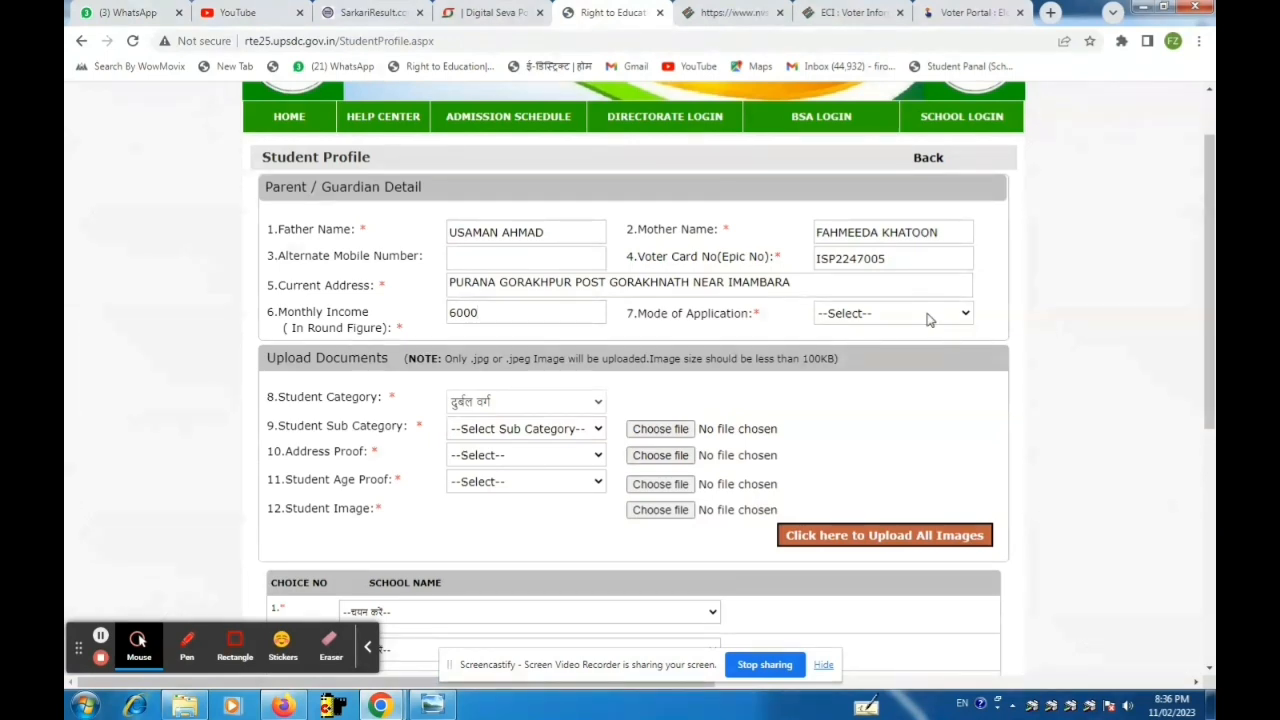
{"action": "left_click", "coordinate": [928, 316]}
{"action": "left_click", "coordinate": [912, 347]}
Choose the up-to-₹1-lakh income sub-category and begin attaching its proof file.
{"action": "left_click", "coordinate": [503, 430]}
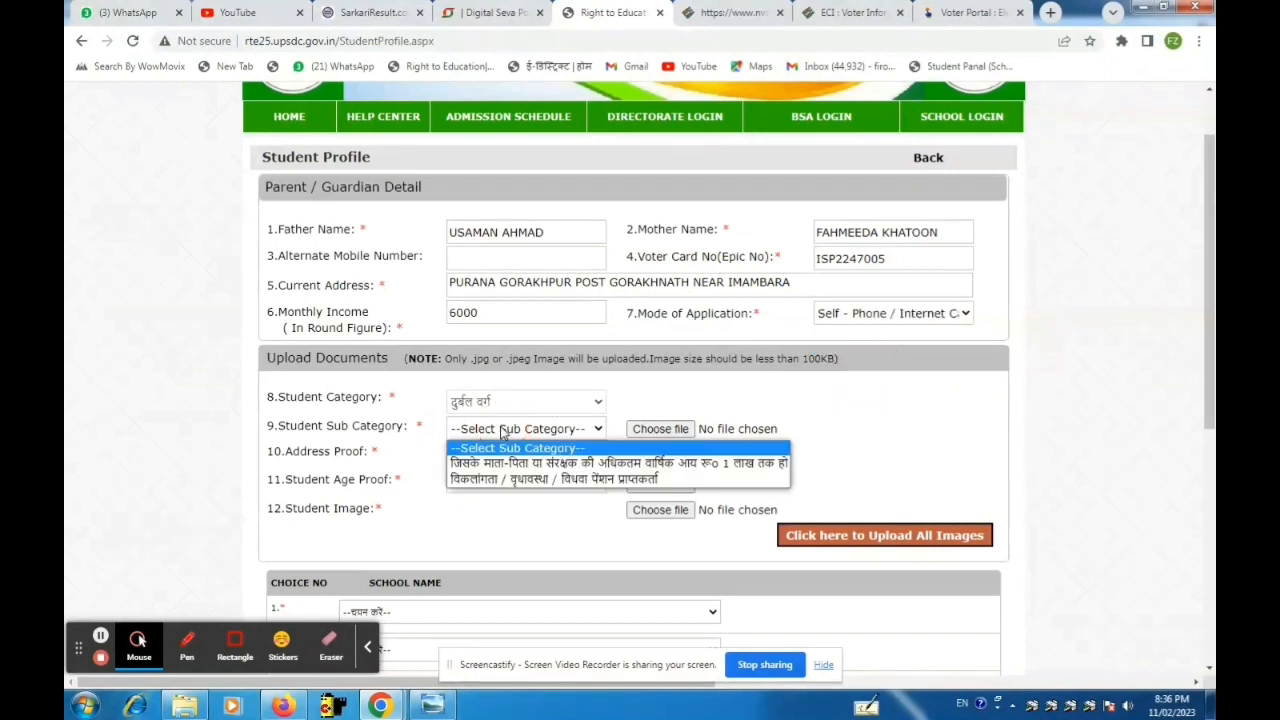
{"action": "left_click", "coordinate": [508, 464]}
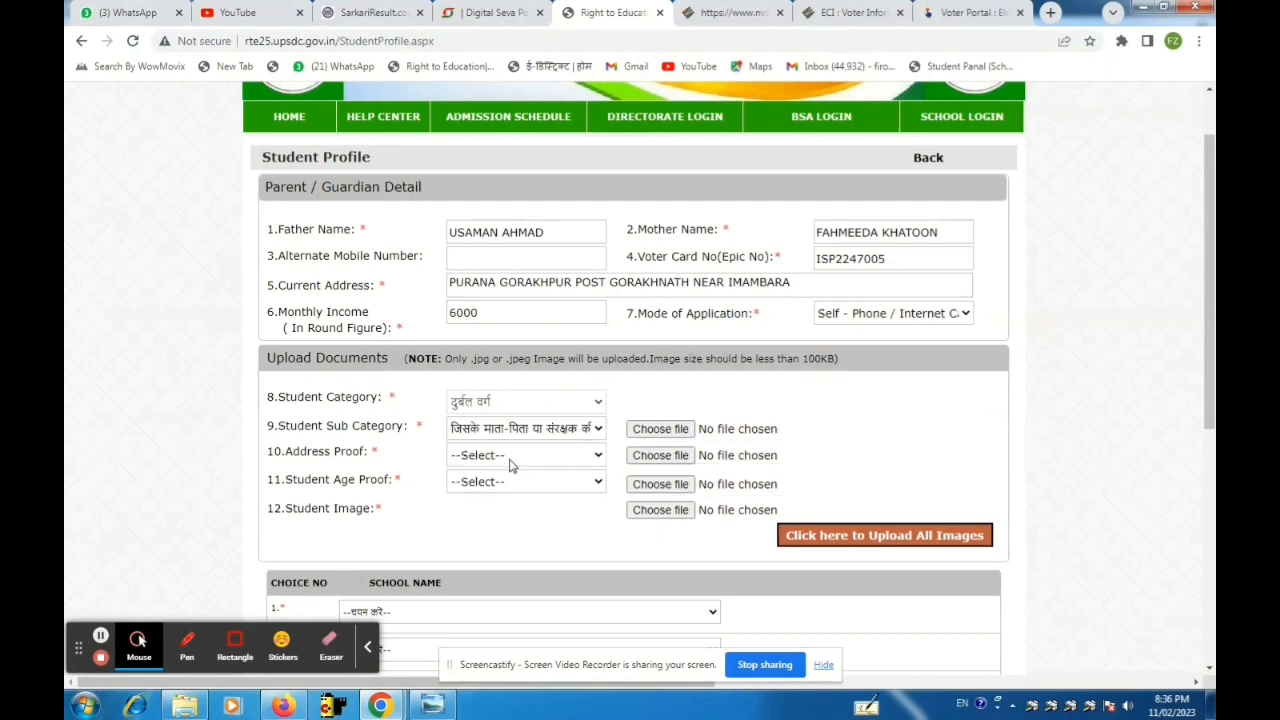
{"action": "left_click", "coordinate": [632, 432]}
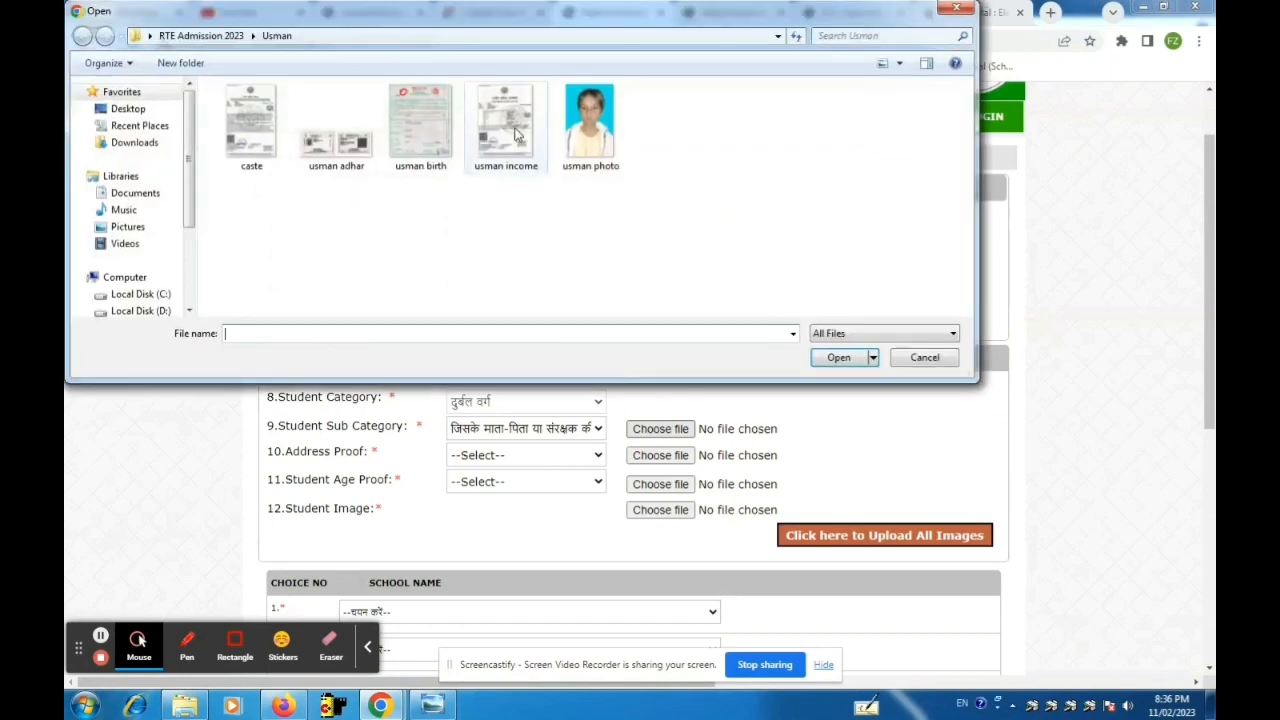
Attach usman income.jpg, set address proof to Aadhar Card and attach usman adhar.jpg.
{"action": "left_click", "coordinate": [516, 133]}
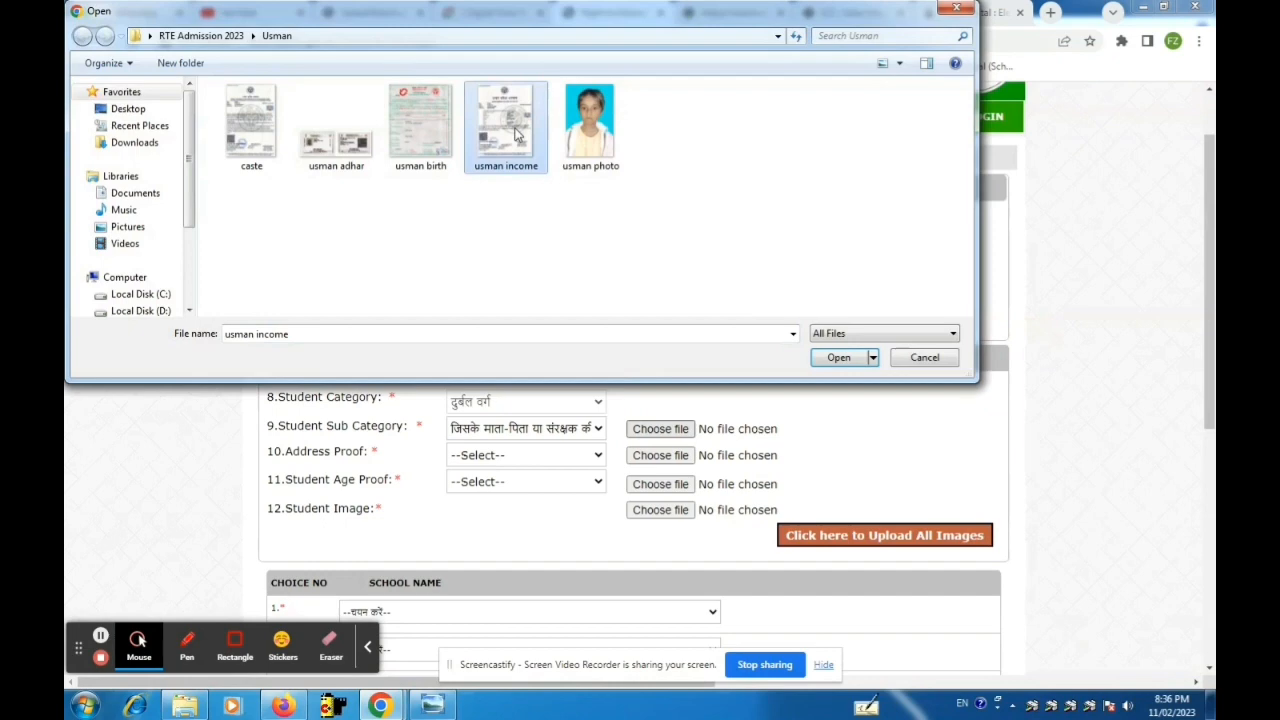
{"action": "left_click", "coordinate": [838, 357]}
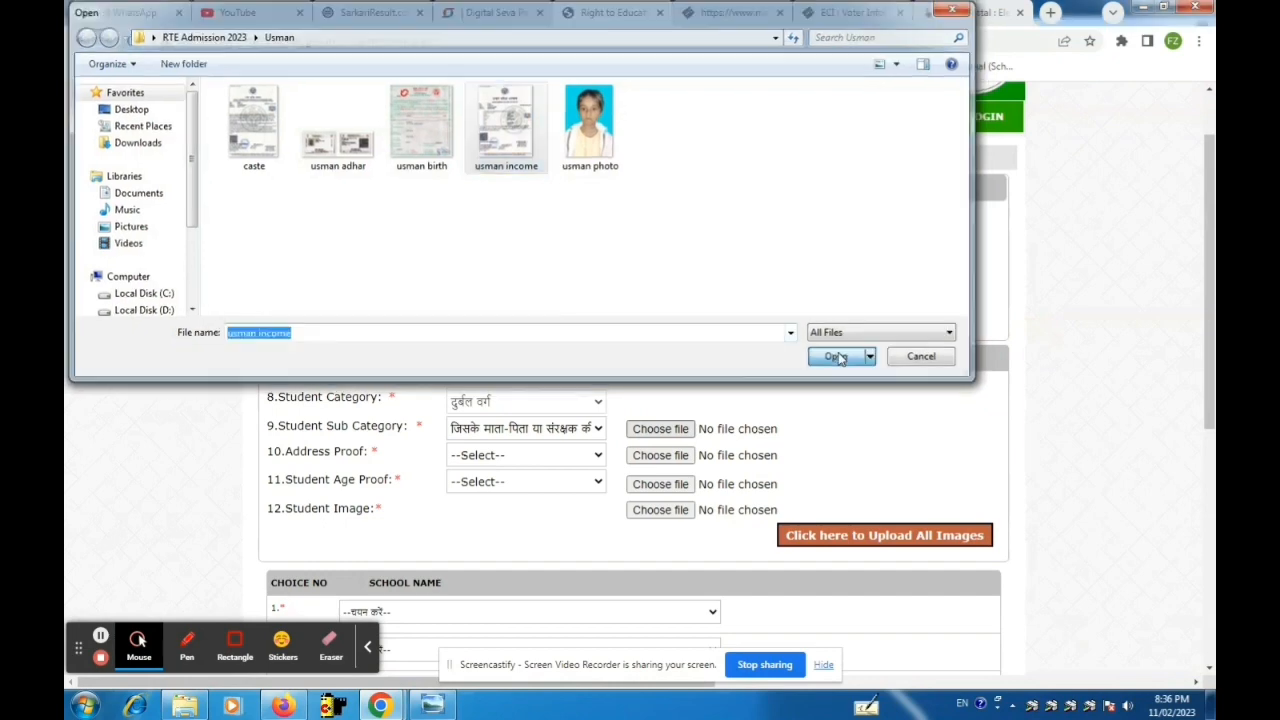
{"action": "left_click", "coordinate": [552, 458]}
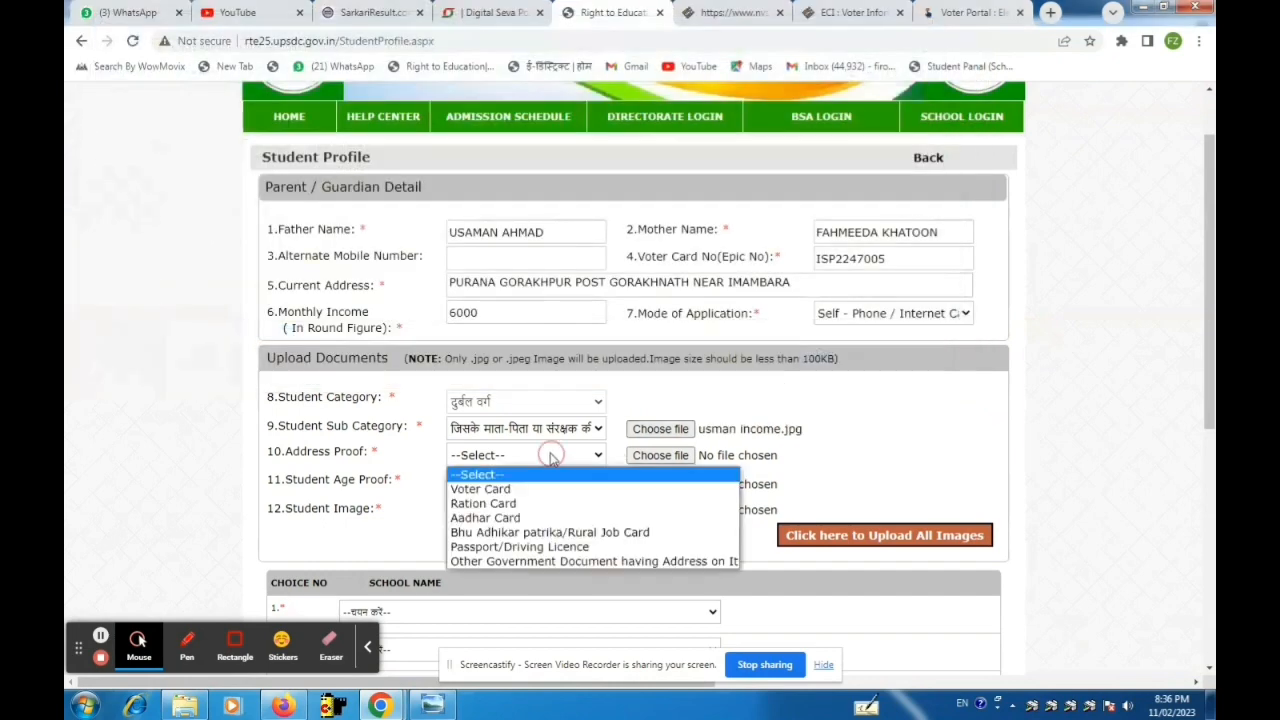
{"action": "left_click", "coordinate": [533, 518]}
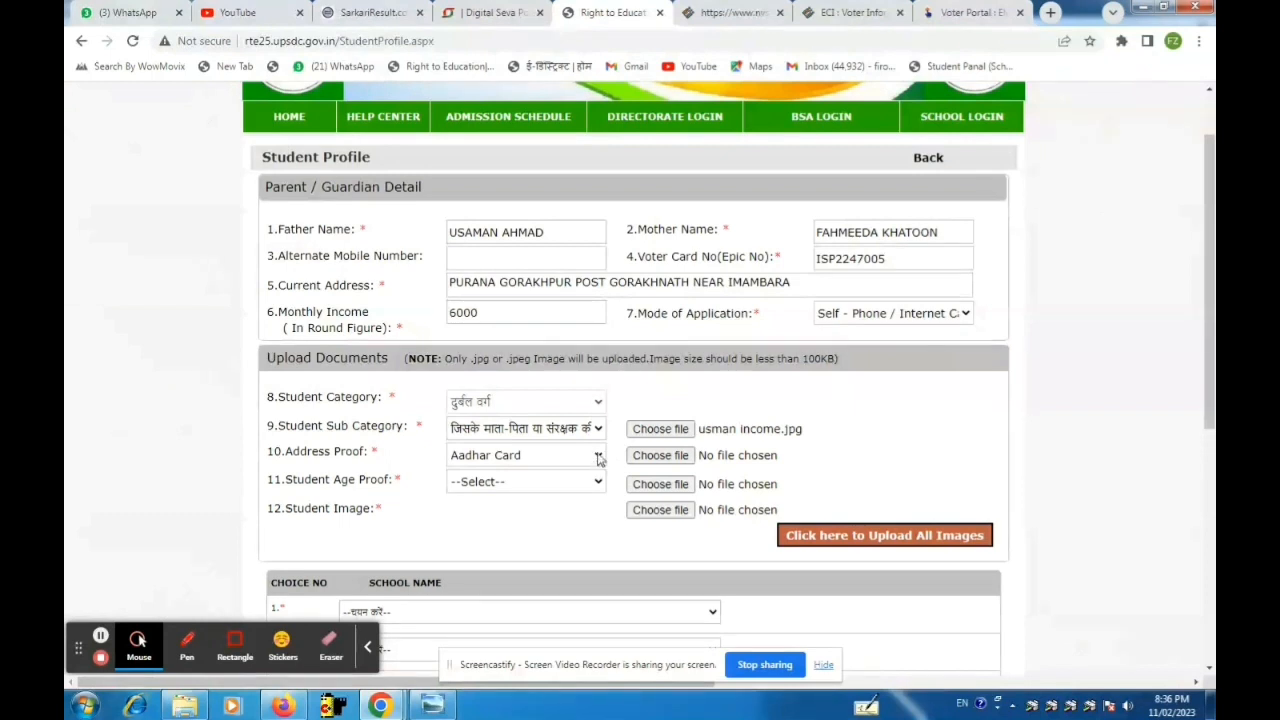
{"action": "left_click", "coordinate": [645, 457]}
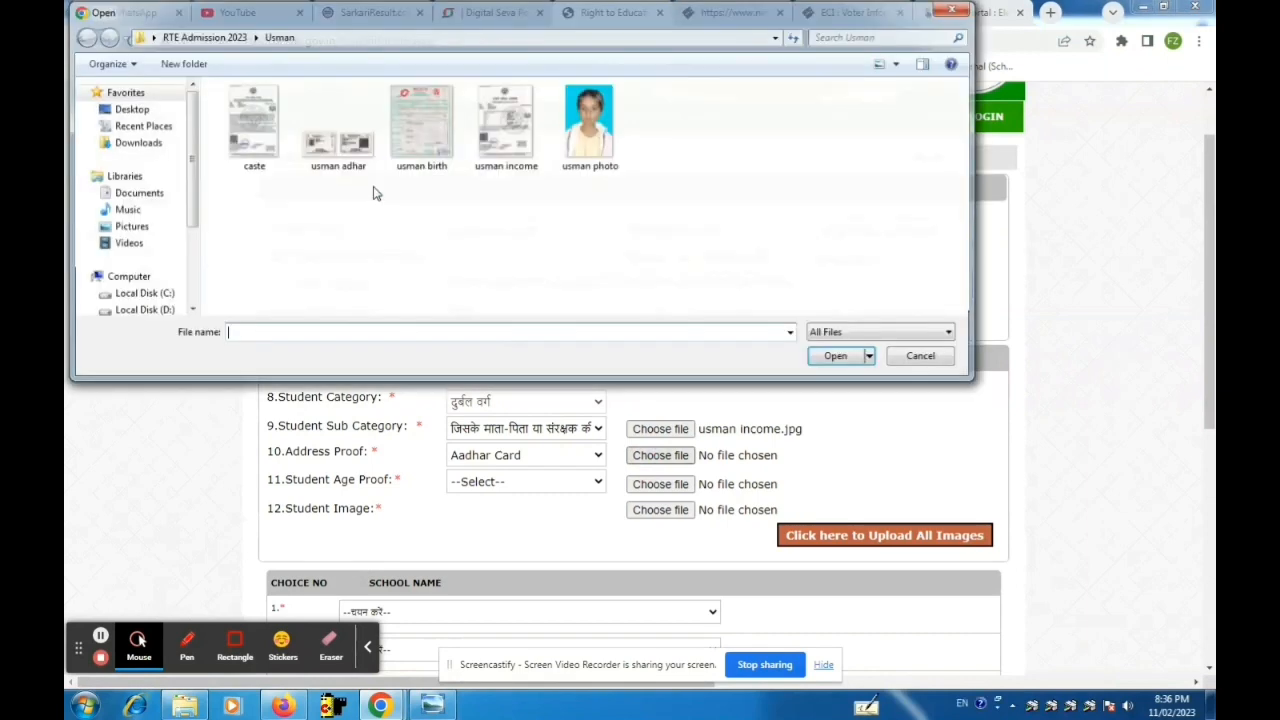
{"action": "left_click", "coordinate": [333, 140]}
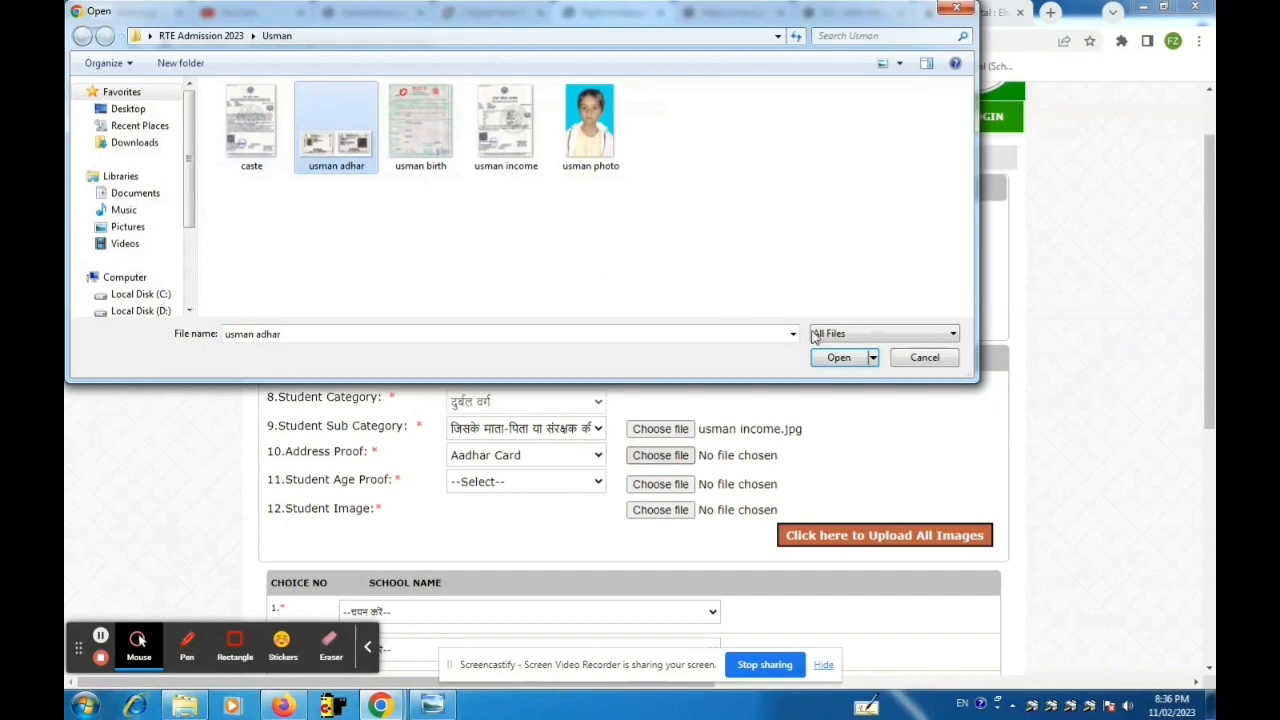
{"action": "left_click", "coordinate": [828, 357]}
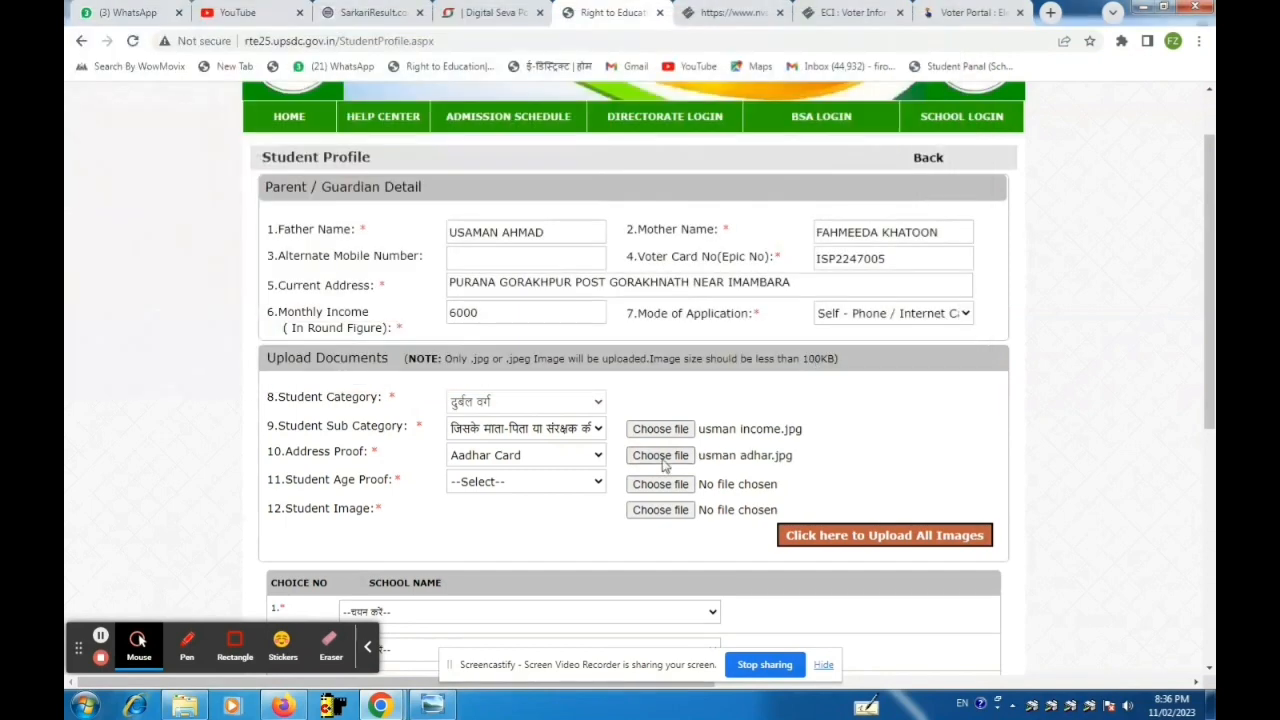
{"action": "left_click", "coordinate": [587, 483]}
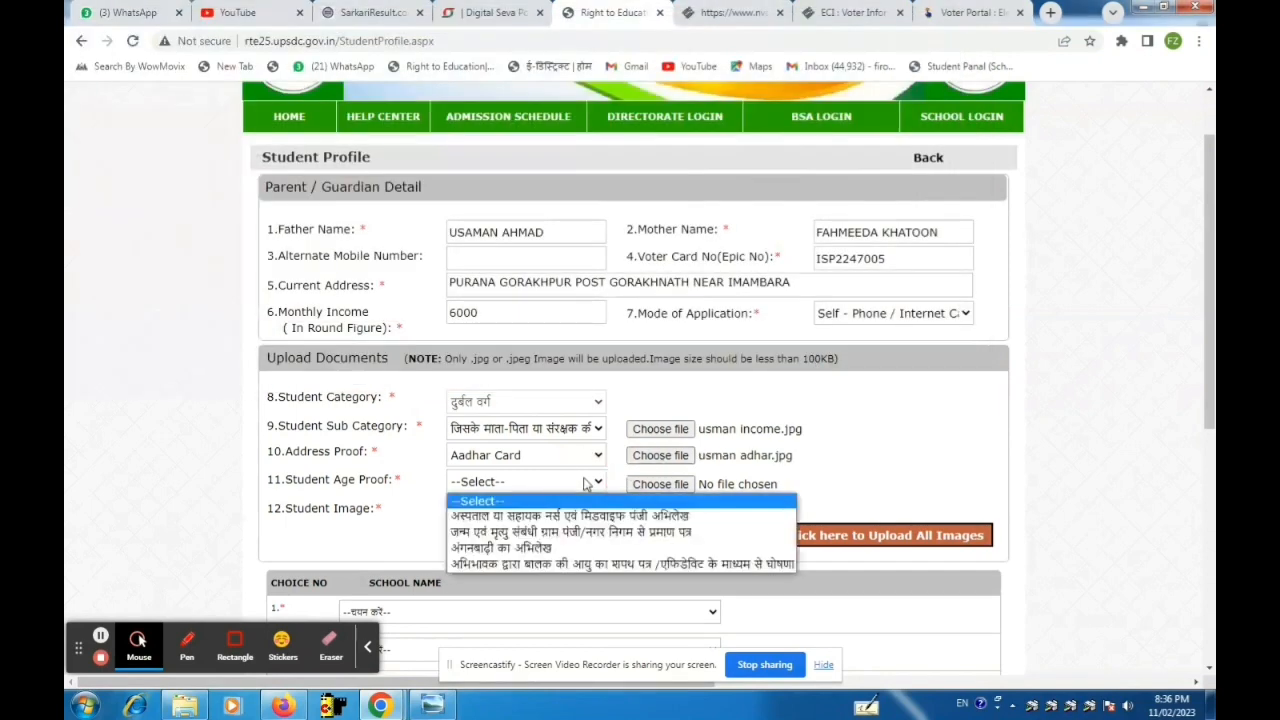
Set age proof to the birth and death register and attach usman birth.jpg.
{"action": "left_click", "coordinate": [571, 532]}
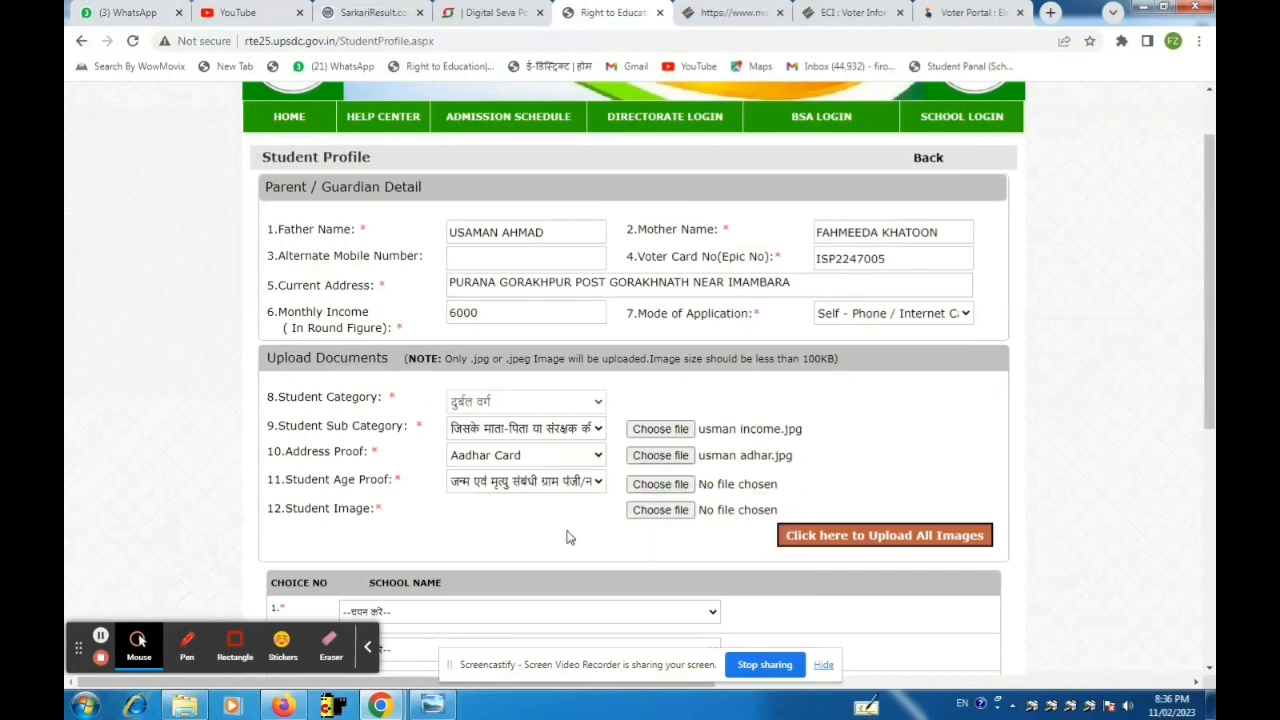
{"action": "left_click", "coordinate": [640, 484]}
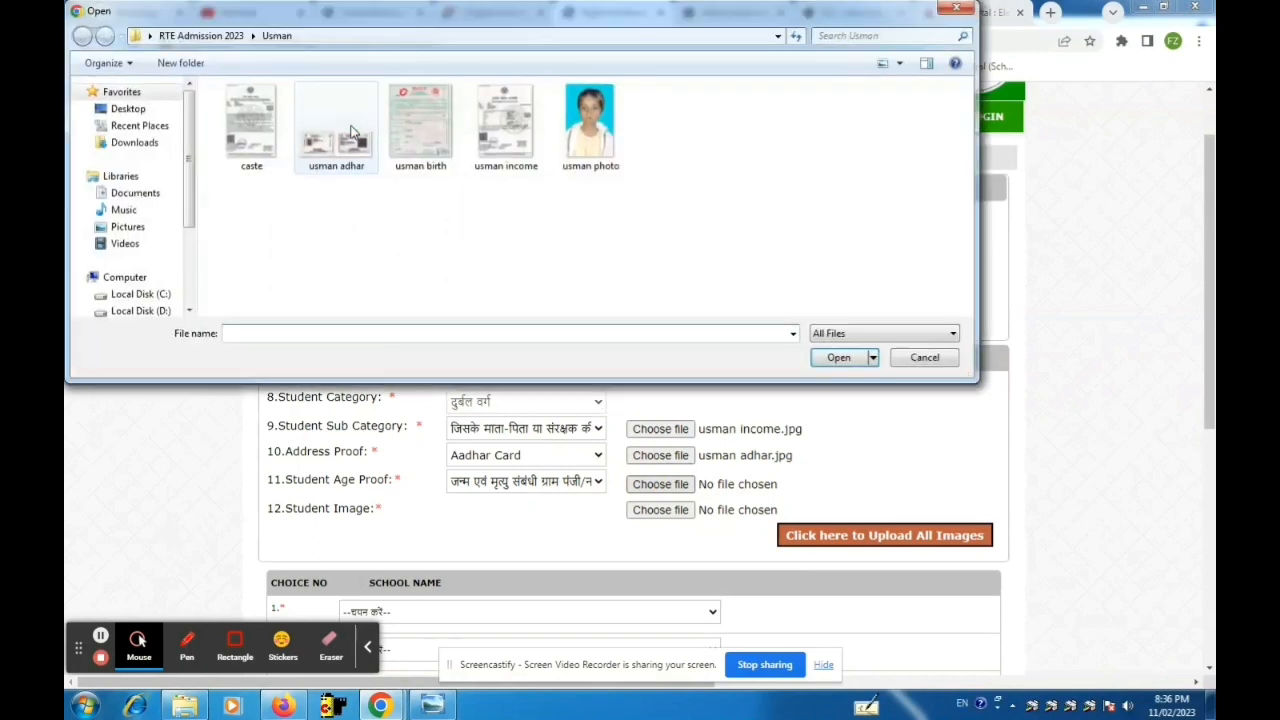
{"action": "left_click", "coordinate": [431, 128]}
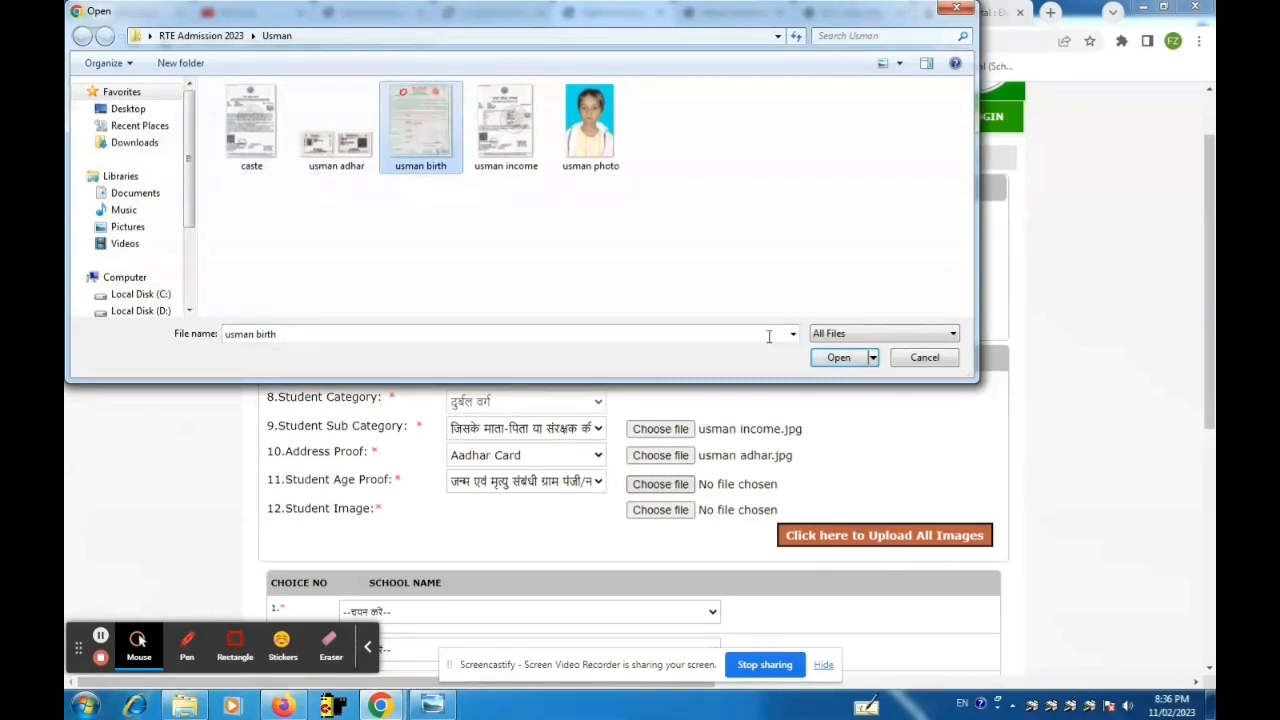
{"action": "left_click", "coordinate": [832, 358]}
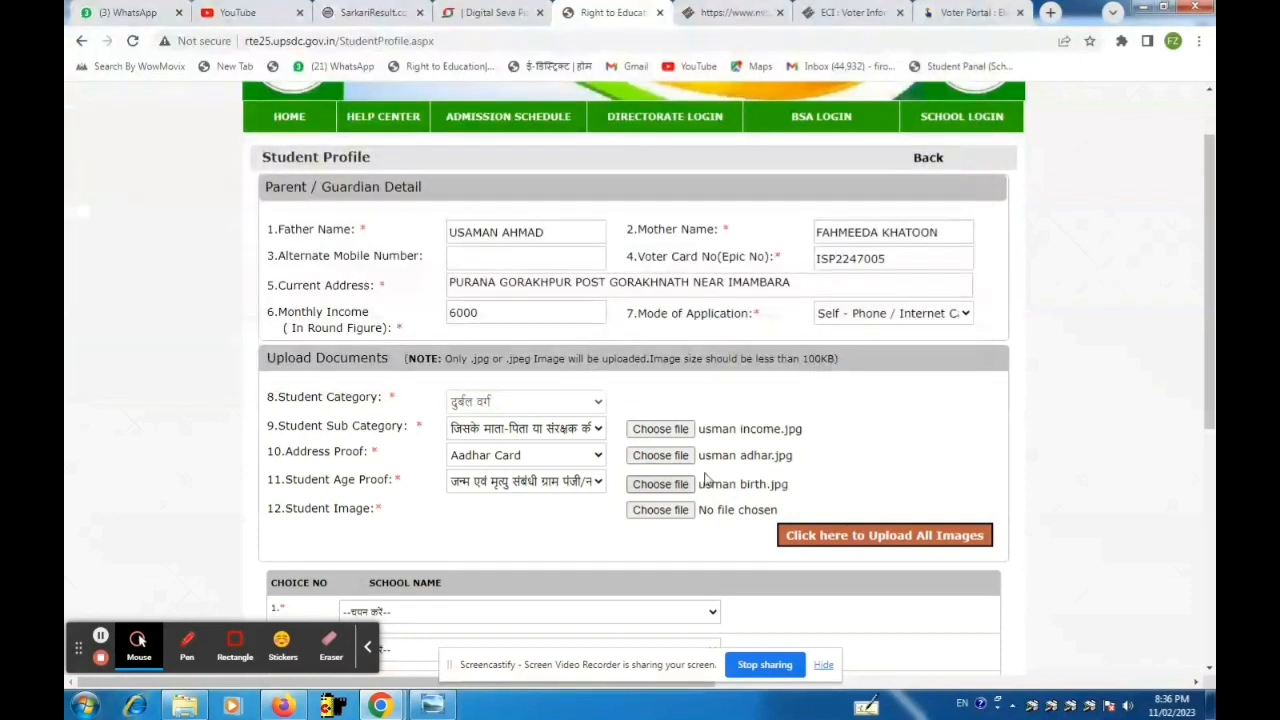
Attach usman photo.jpg as the student image.
{"action": "left_click", "coordinate": [674, 511]}
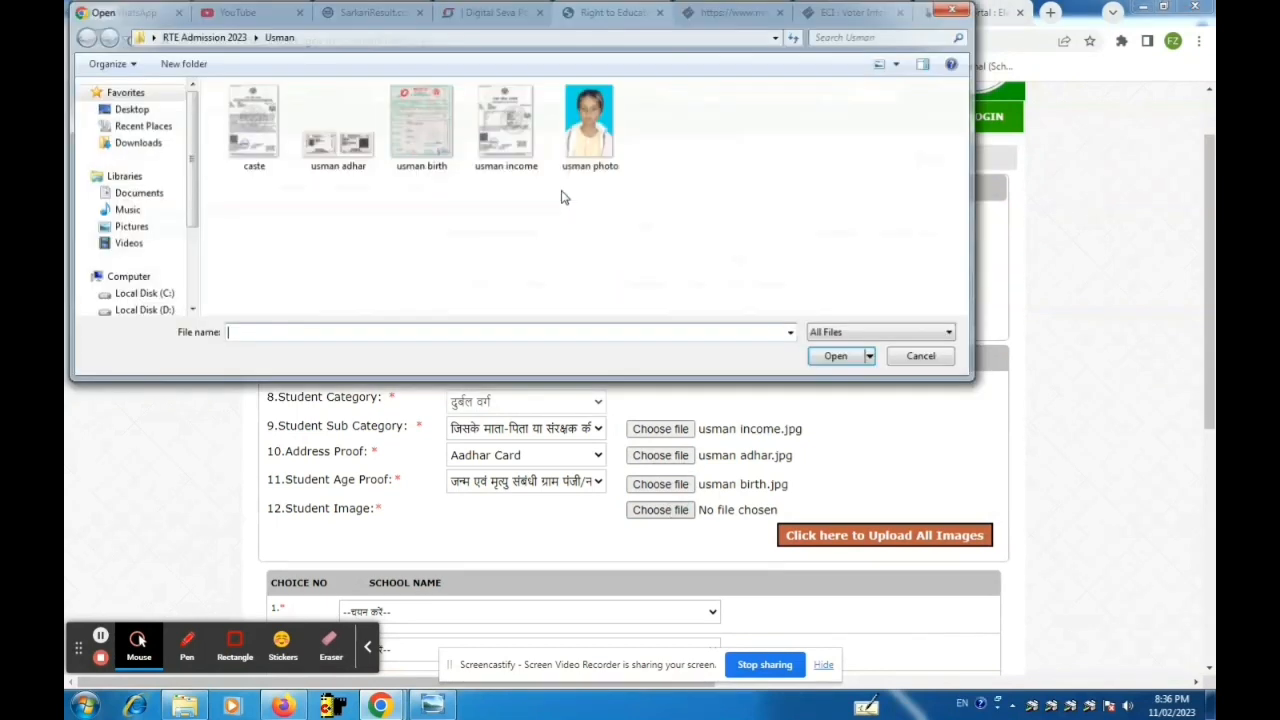
{"action": "left_click", "coordinate": [594, 147]}
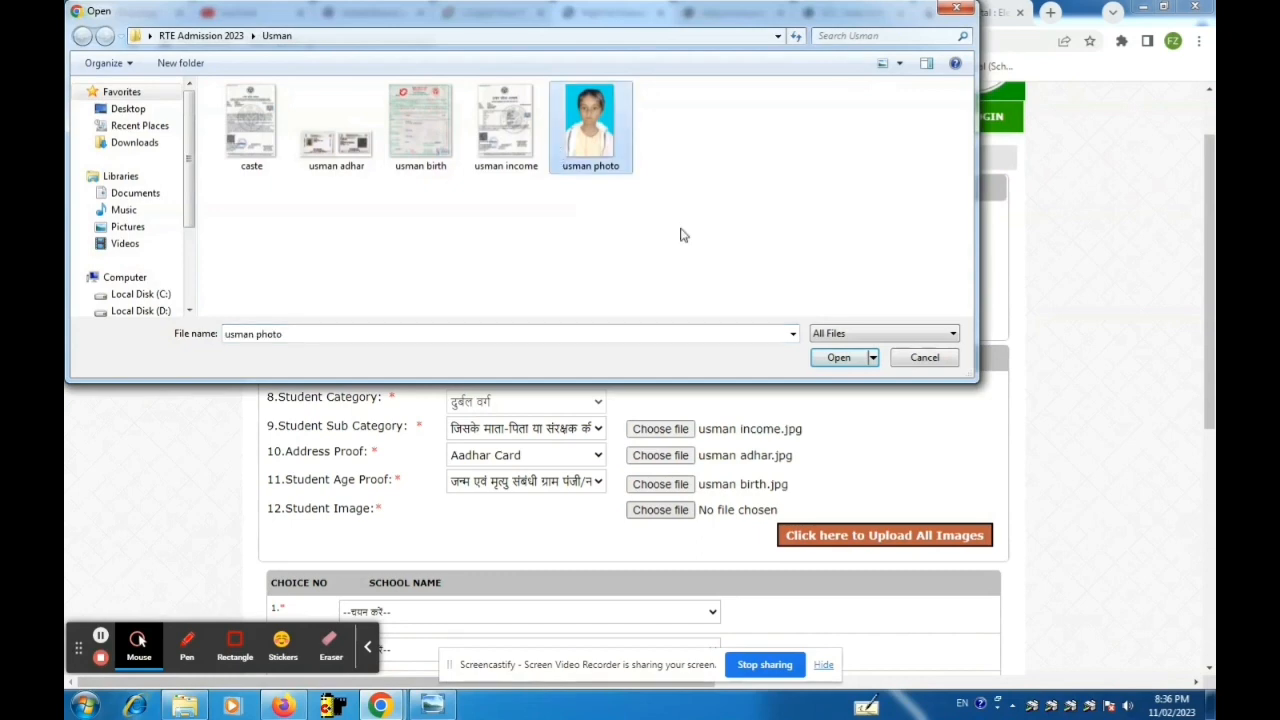
{"action": "left_click", "coordinate": [834, 357]}
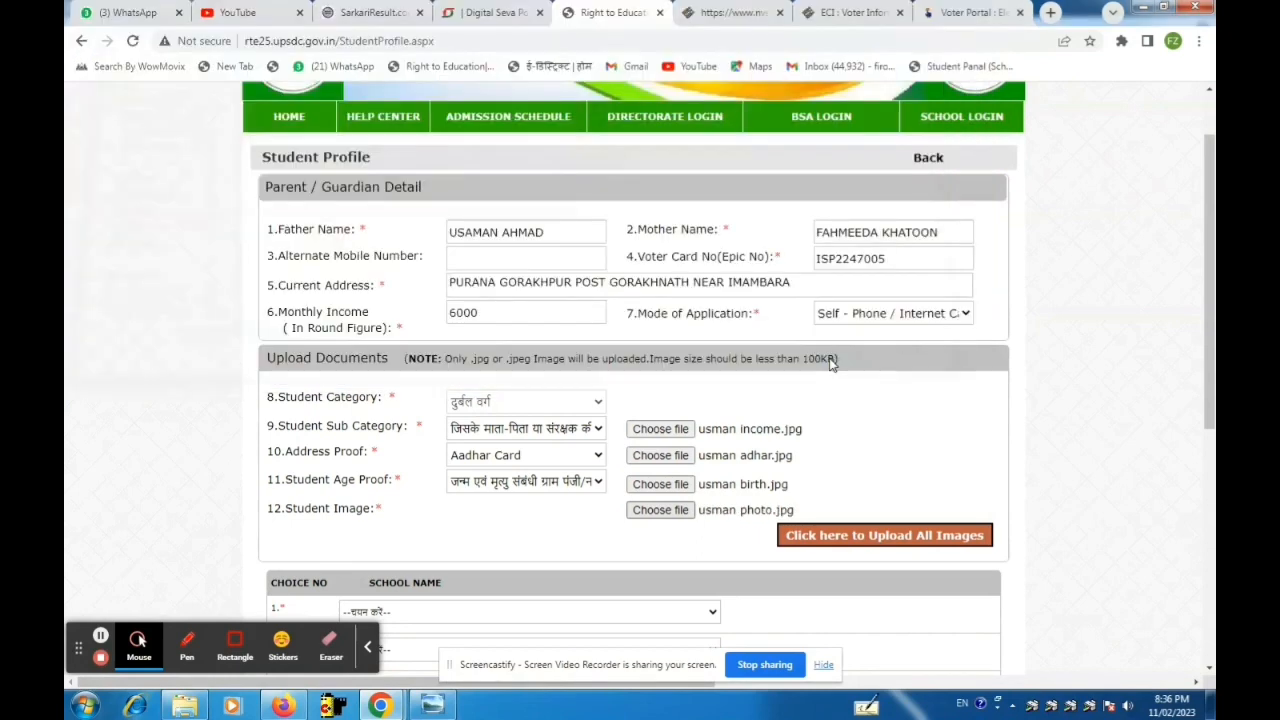
{"action": "scroll", "coordinate": [830, 365], "scroll_direction": "down", "scroll_amount": 3}
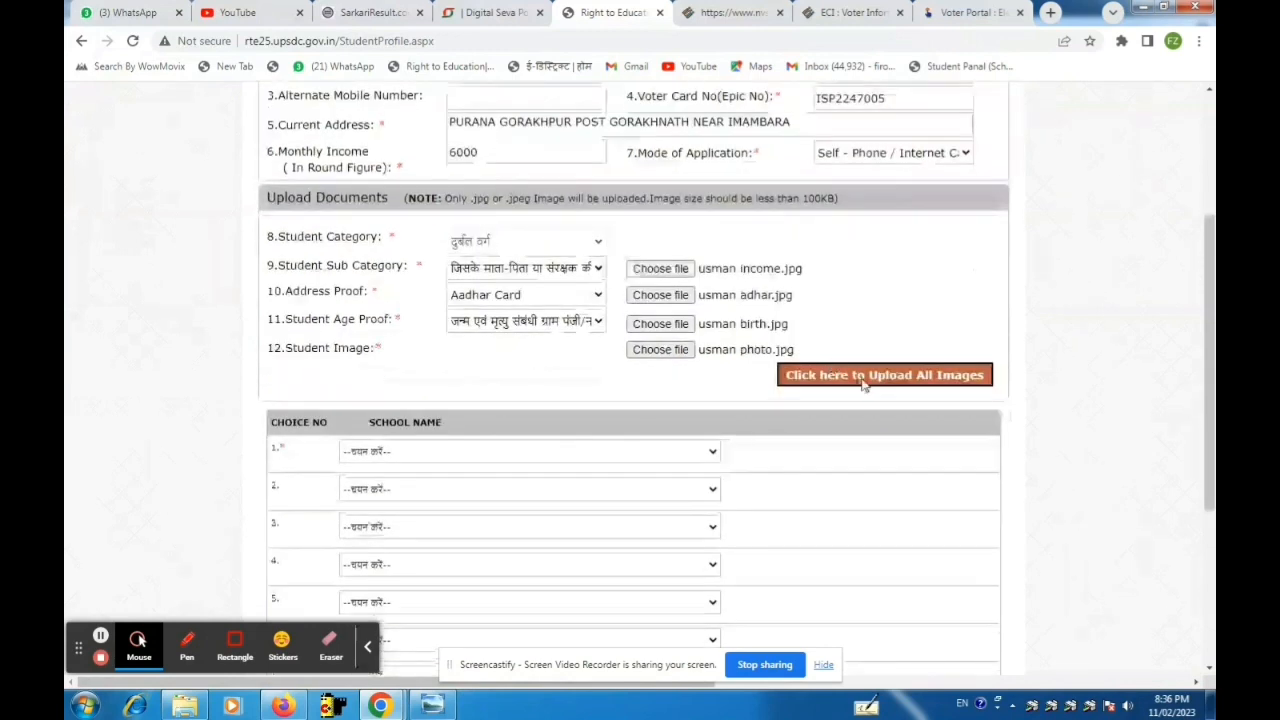
Upload the four chosen images: income, Aadhaar, birth certificate and photo.
{"action": "left_click", "coordinate": [862, 384]}
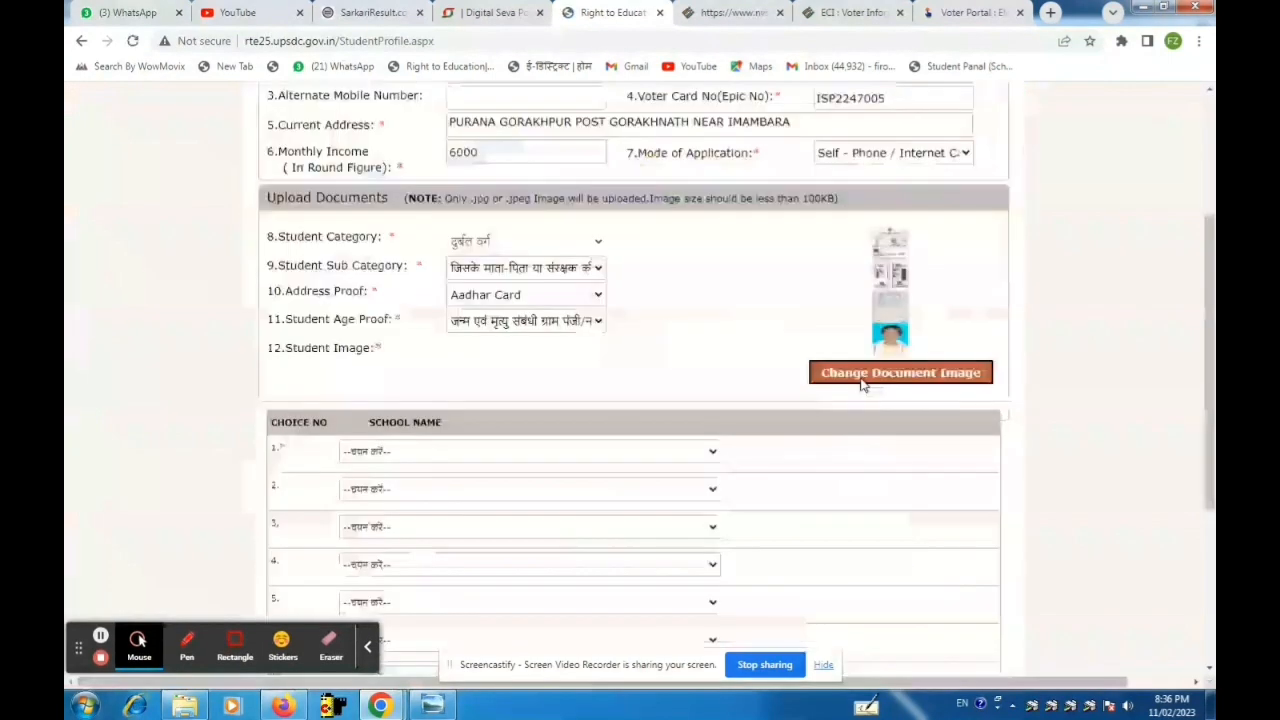
Set choices 1–3 to RPM ACADEMY GREEN CITY, J P EDUCATION ACADEMY and S T CHILDREN ACADEMY.
{"action": "scroll", "coordinate": [862, 385], "scroll_direction": "down", "scroll_amount": 3}
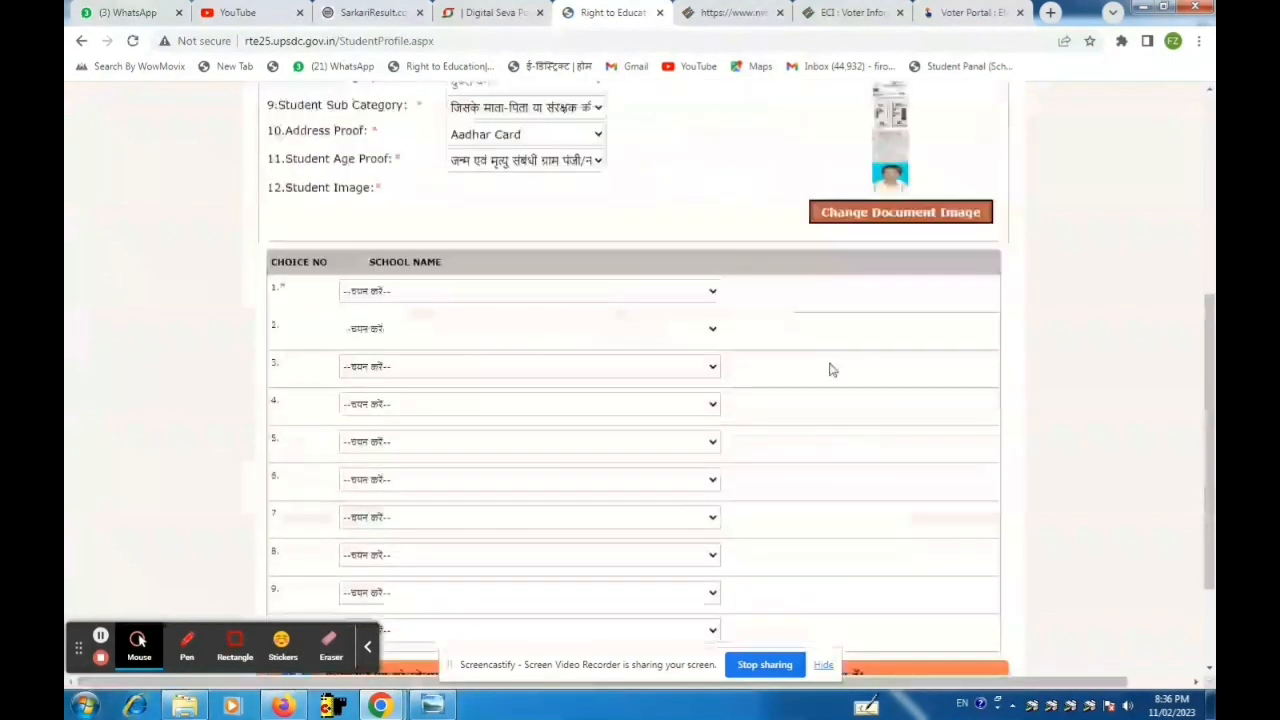
{"action": "left_click", "coordinate": [395, 290]}
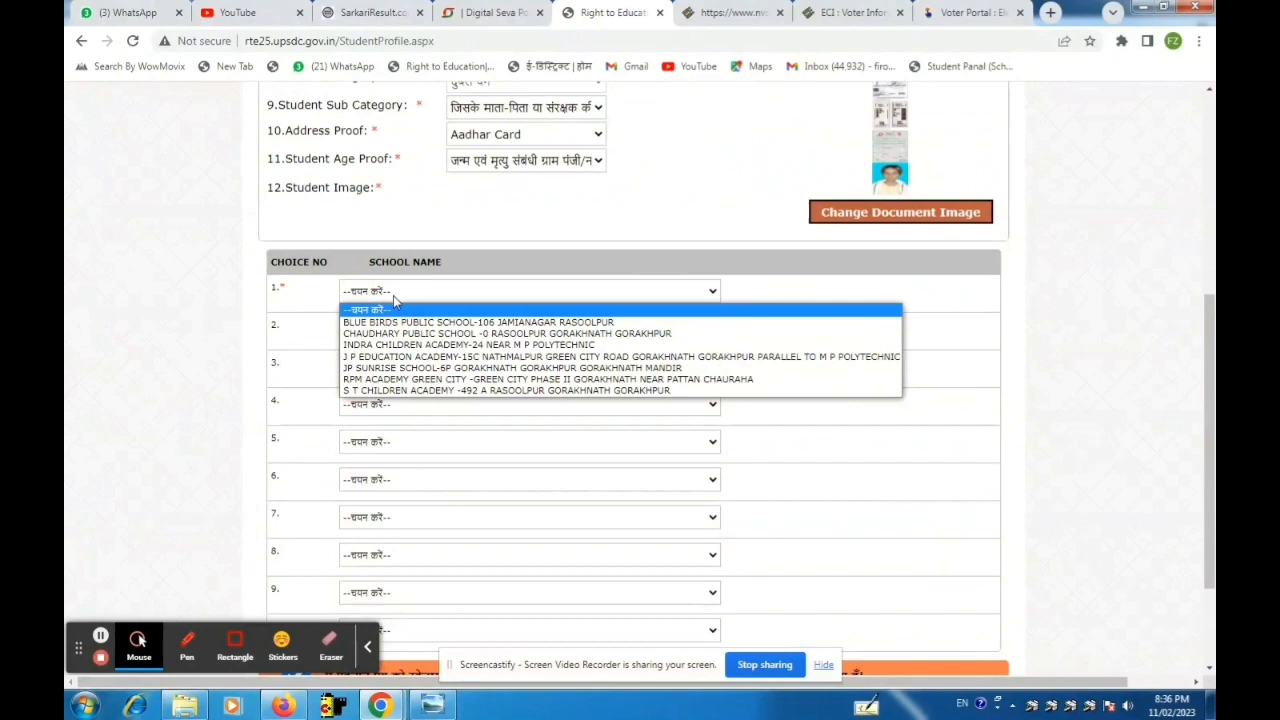
{"action": "left_click", "coordinate": [396, 380]}
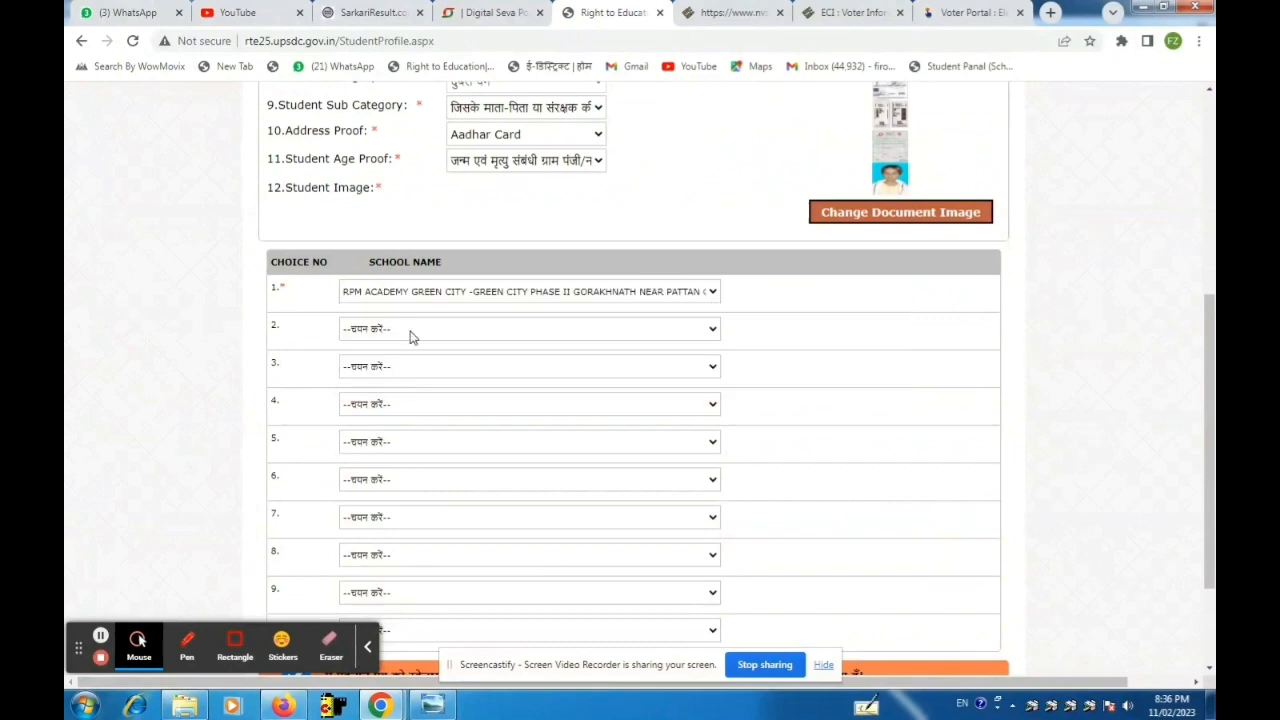
{"action": "left_click", "coordinate": [413, 332]}
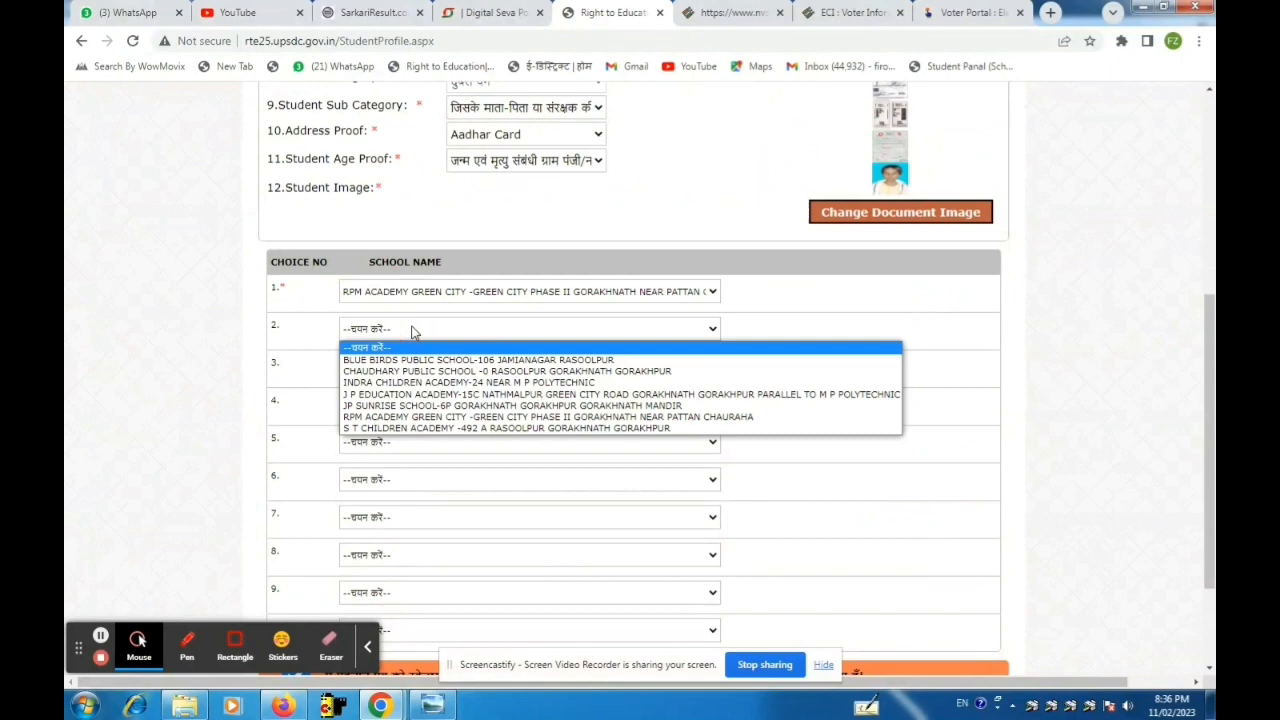
{"action": "left_click", "coordinate": [409, 394]}
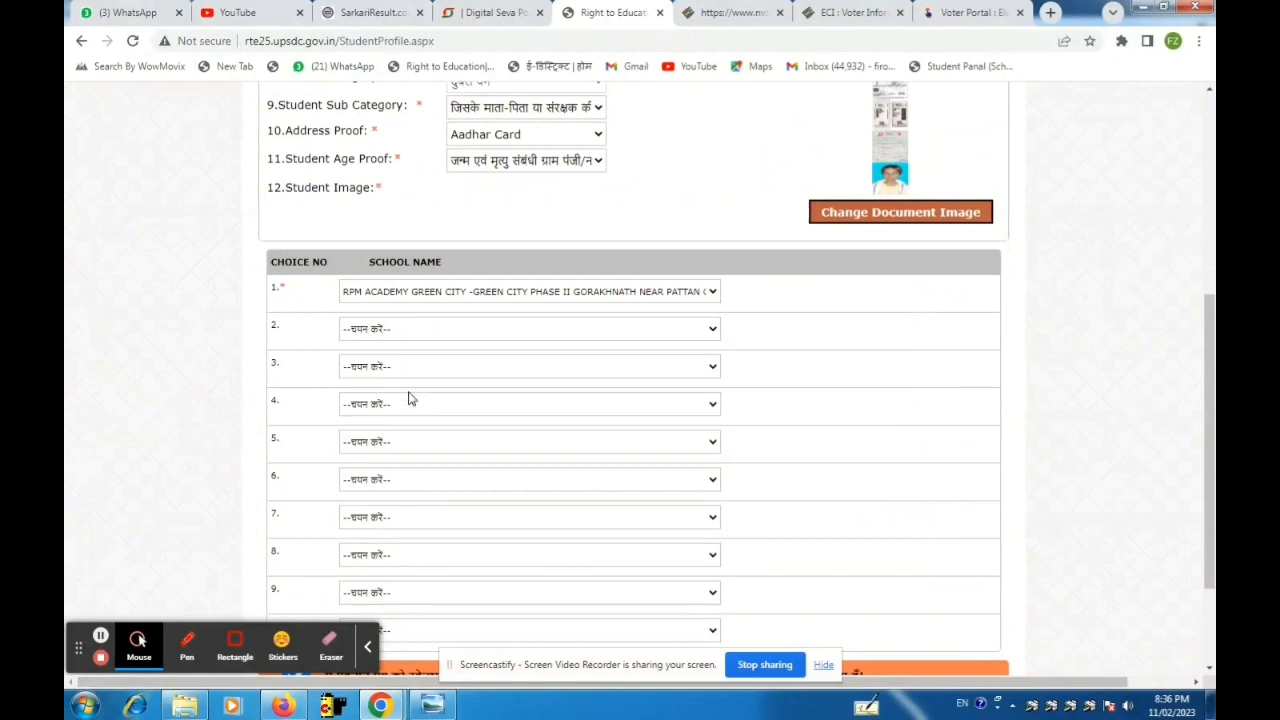
{"action": "left_click", "coordinate": [422, 337]}
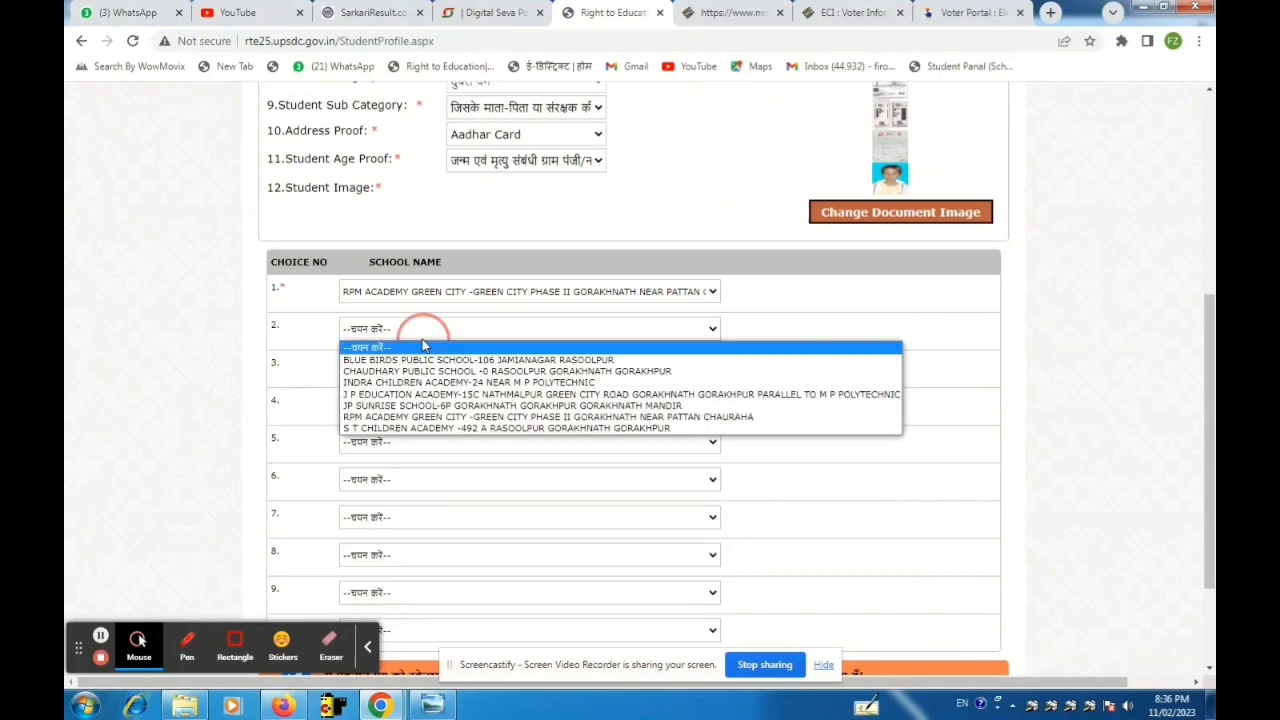
{"action": "left_click", "coordinate": [407, 398]}
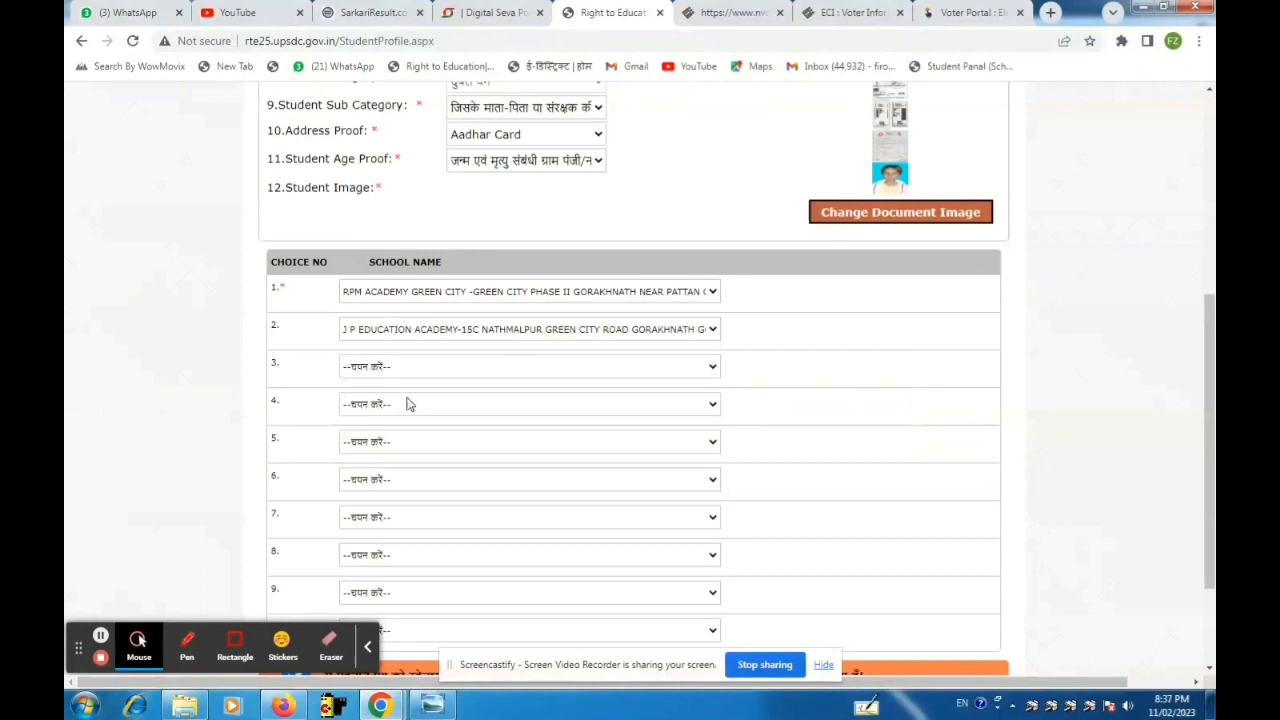
{"action": "left_click", "coordinate": [409, 374]}
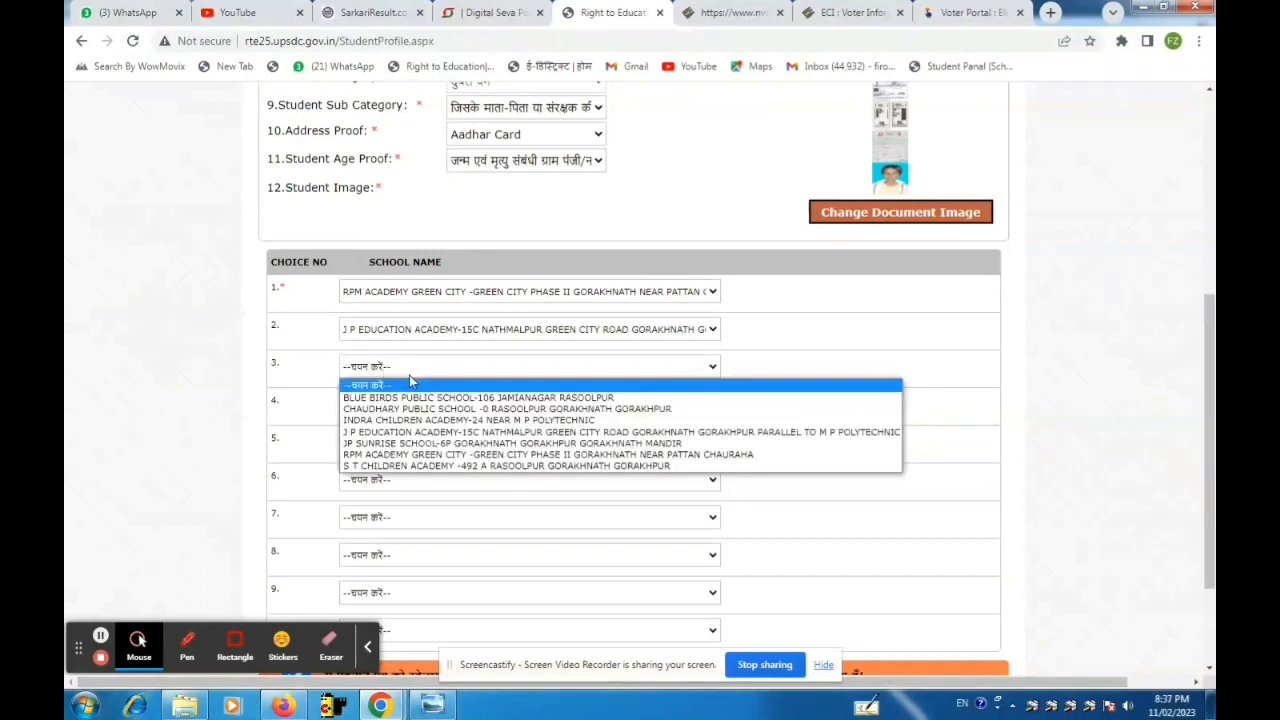
{"action": "left_click", "coordinate": [410, 380]}
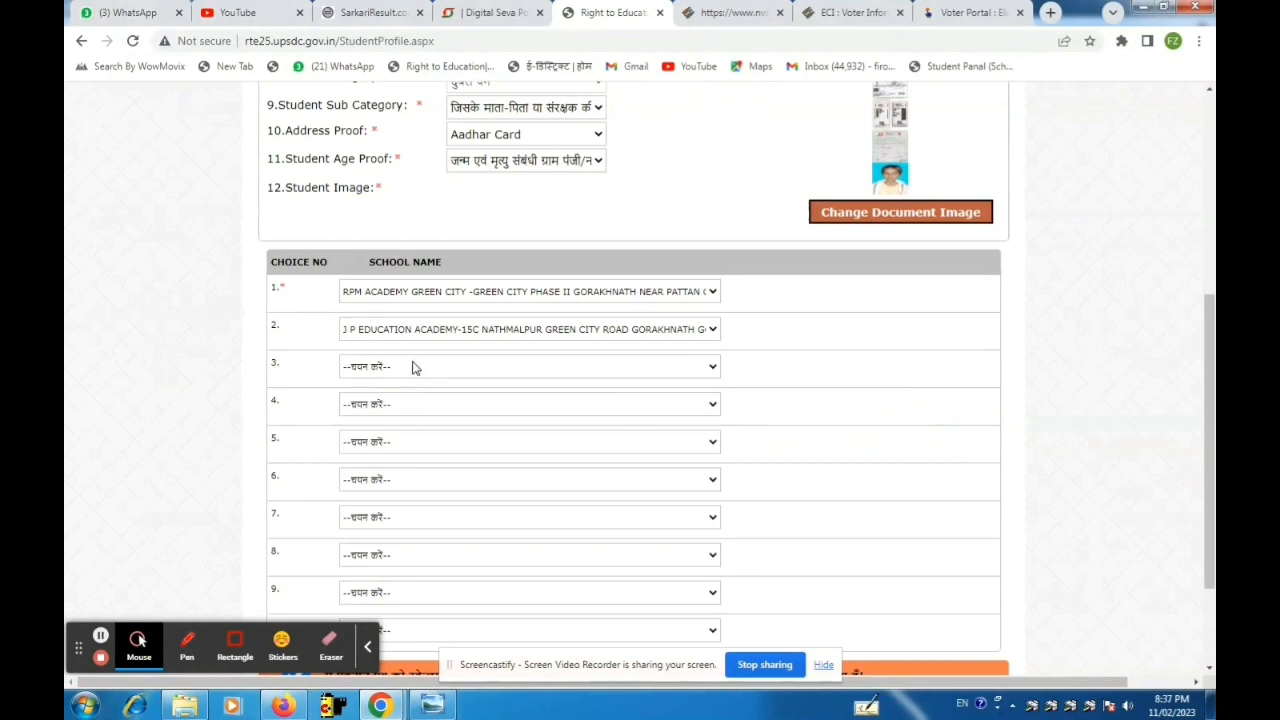
{"action": "left_click", "coordinate": [414, 367]}
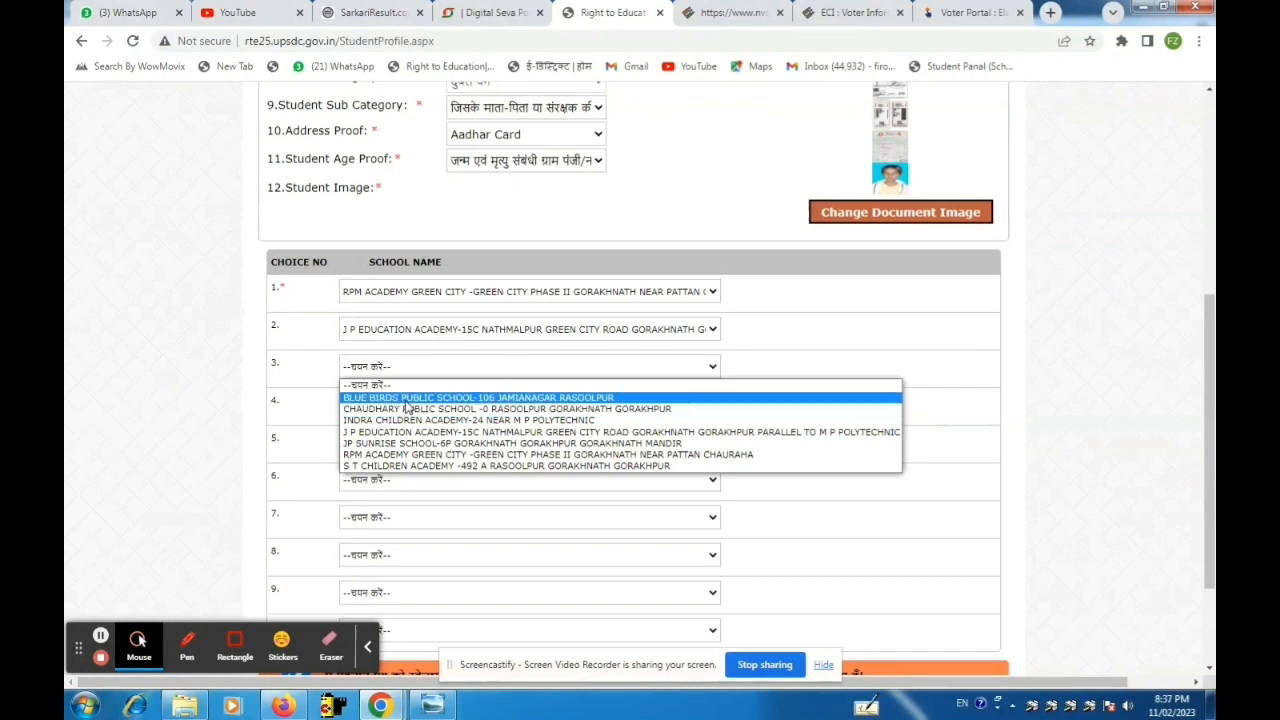
{"action": "left_click", "coordinate": [416, 462]}
Set choices 4–6 to JP SUNRISE SCHOOL, INDRA CHILDREN ACADEMY and BLUE BIRDS PUBLIC SCHOOL.
{"action": "left_click", "coordinate": [423, 410]}
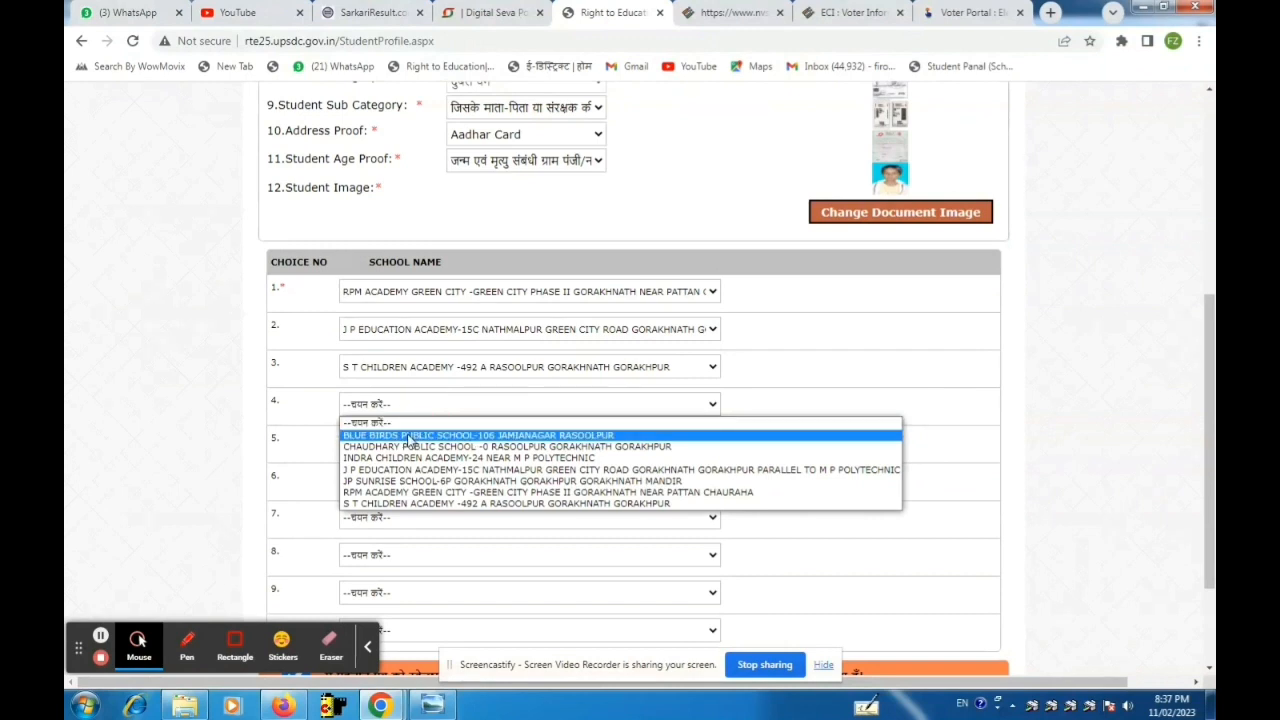
{"action": "left_click", "coordinate": [409, 439]}
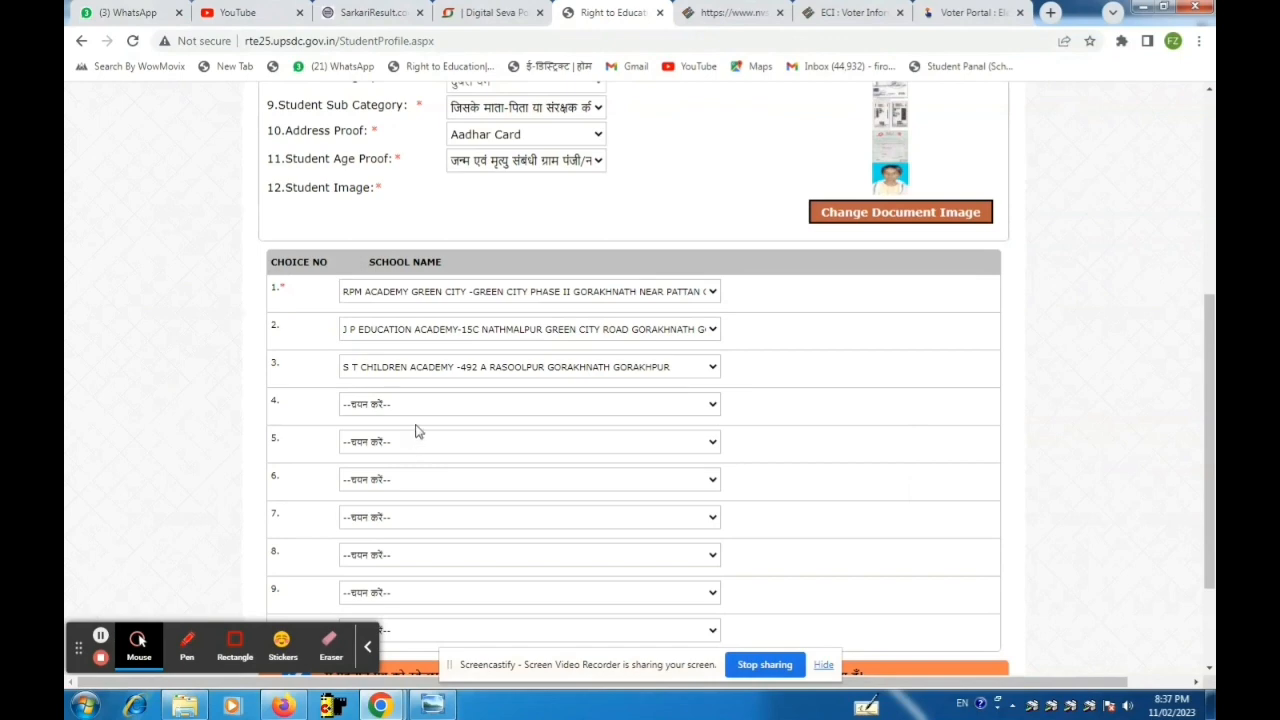
{"action": "left_click", "coordinate": [418, 412]}
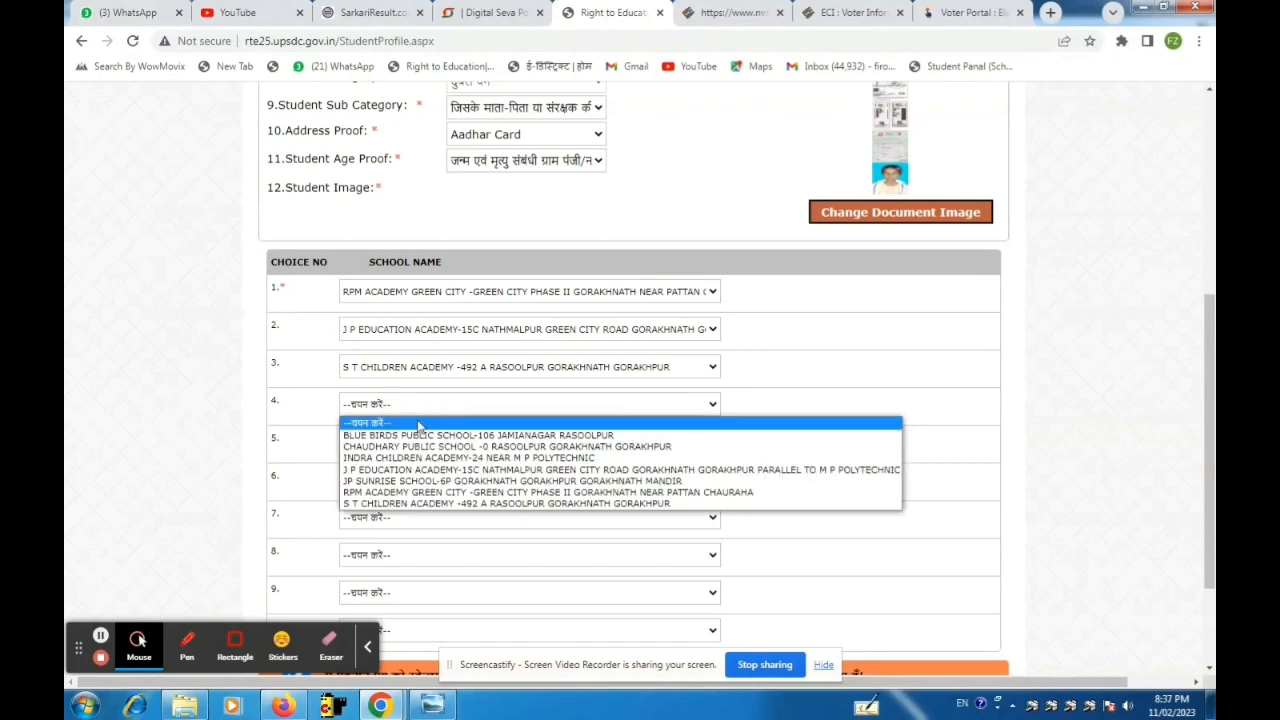
{"action": "left_click", "coordinate": [407, 481]}
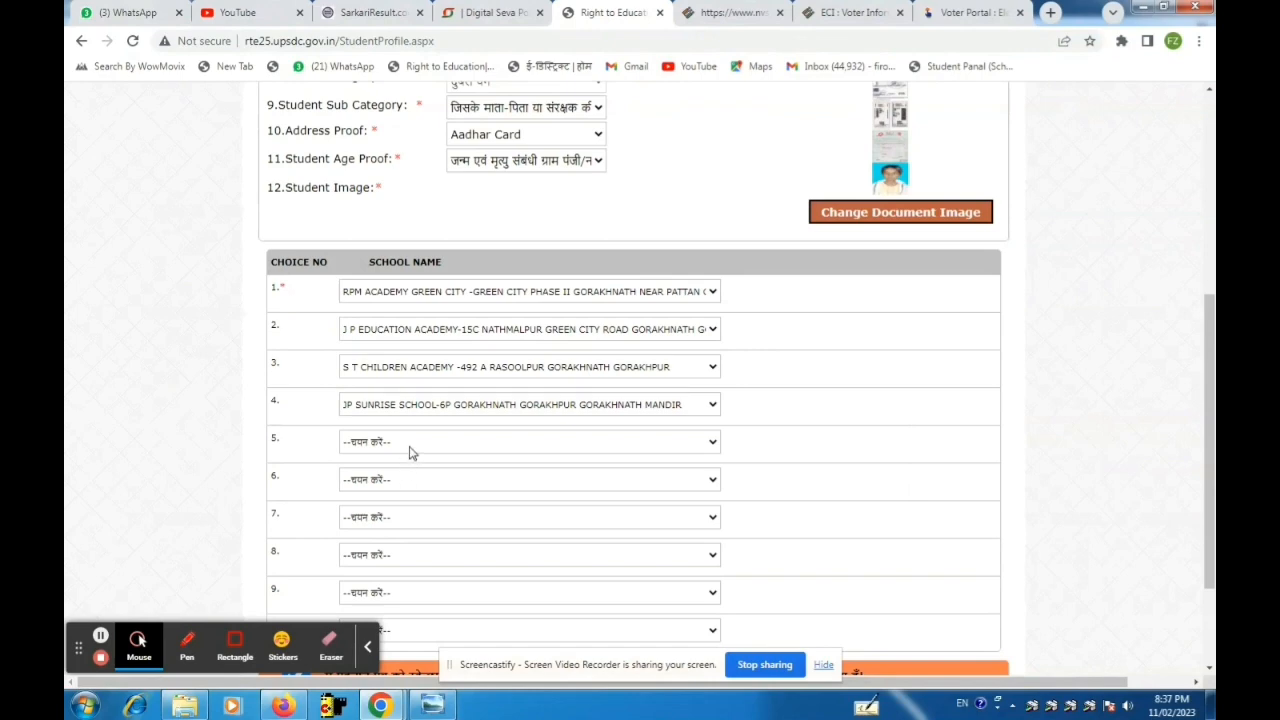
{"action": "left_click", "coordinate": [409, 451]}
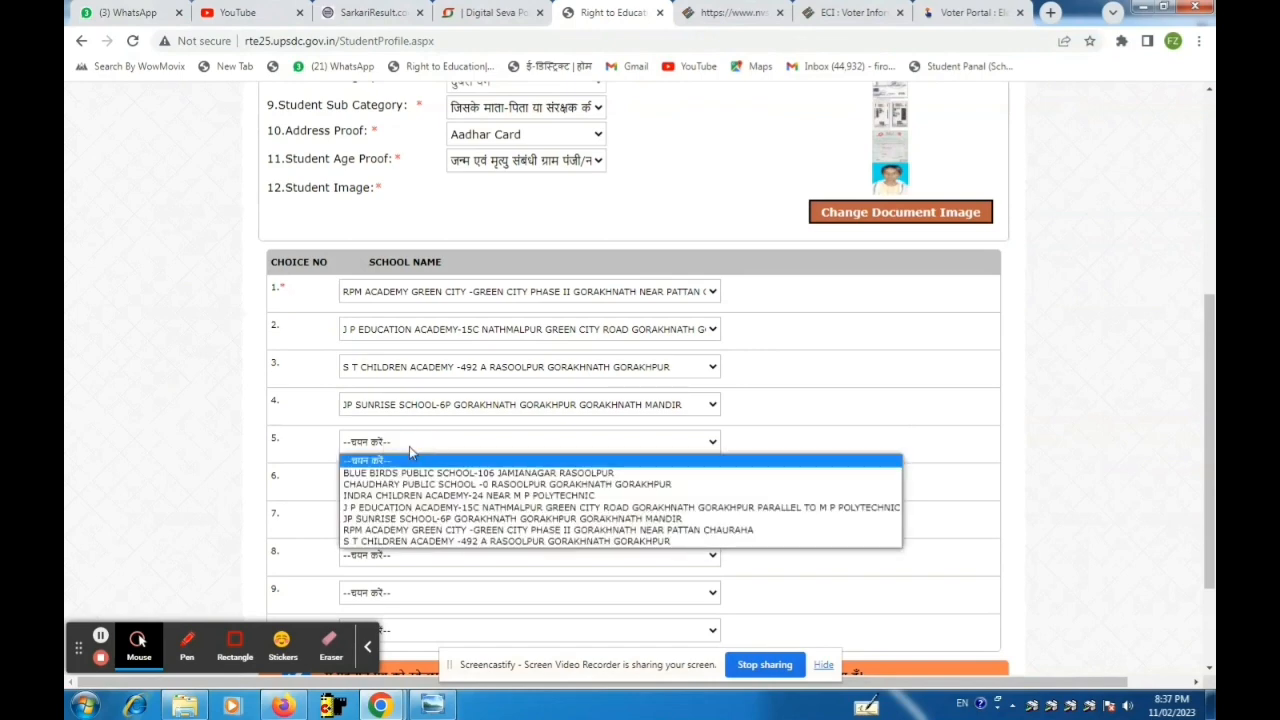
{"action": "left_click", "coordinate": [409, 451]}
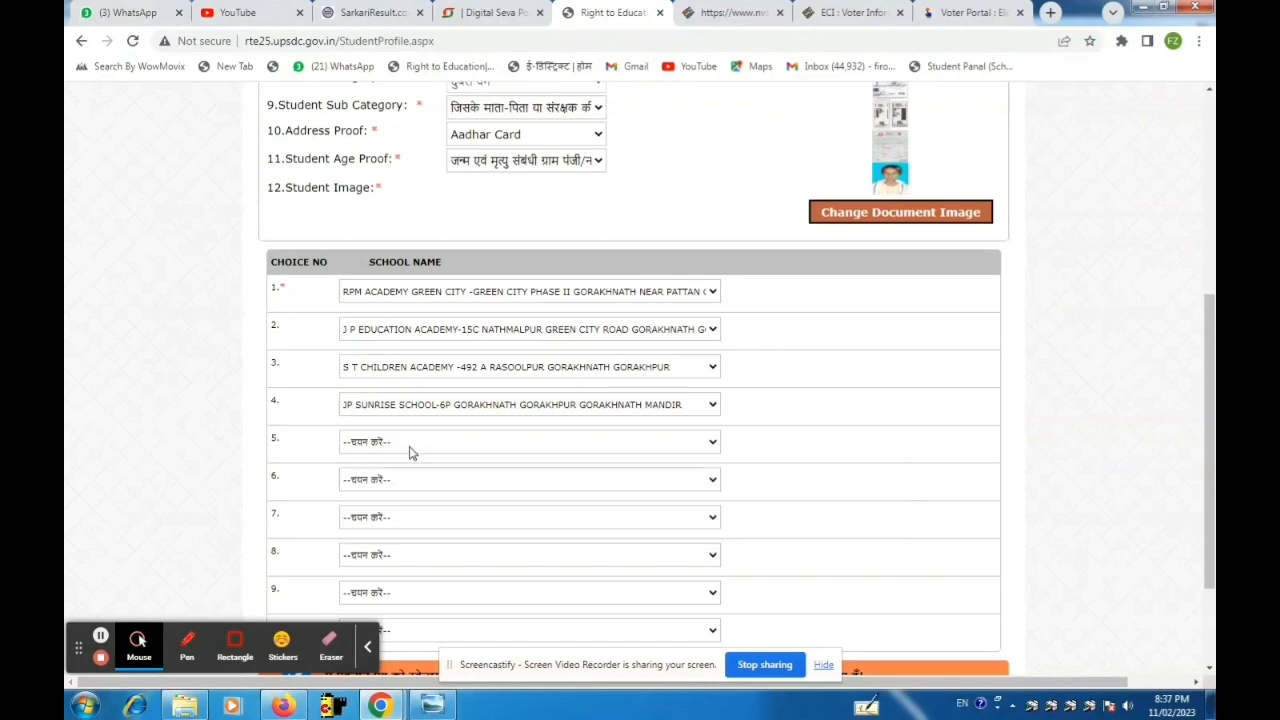
{"action": "left_click", "coordinate": [409, 451]}
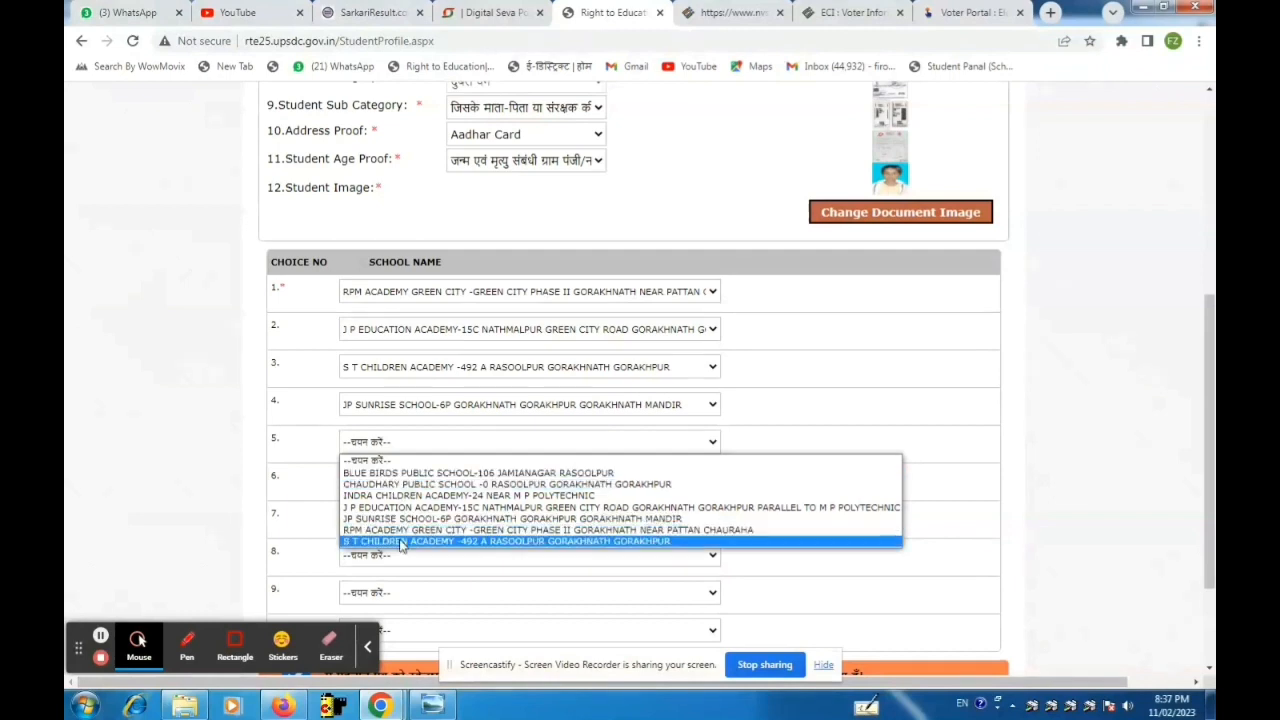
{"action": "left_click", "coordinate": [430, 497]}
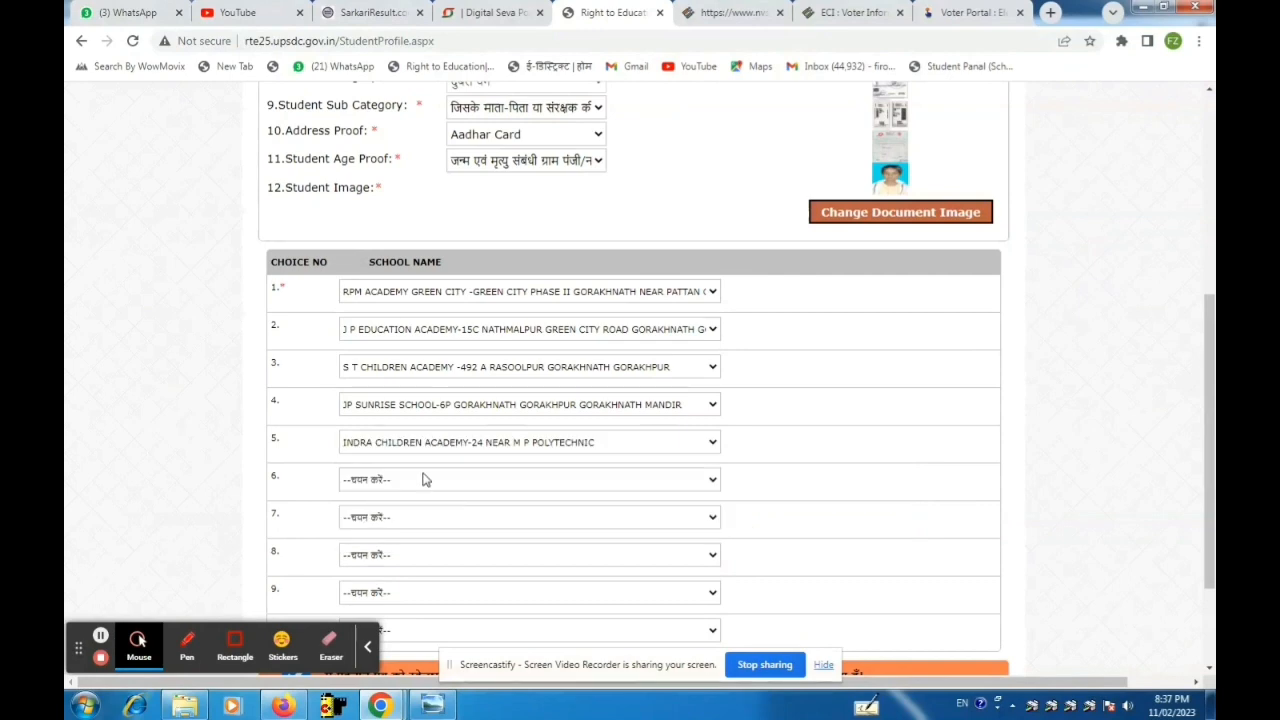
{"action": "left_click", "coordinate": [424, 480]}
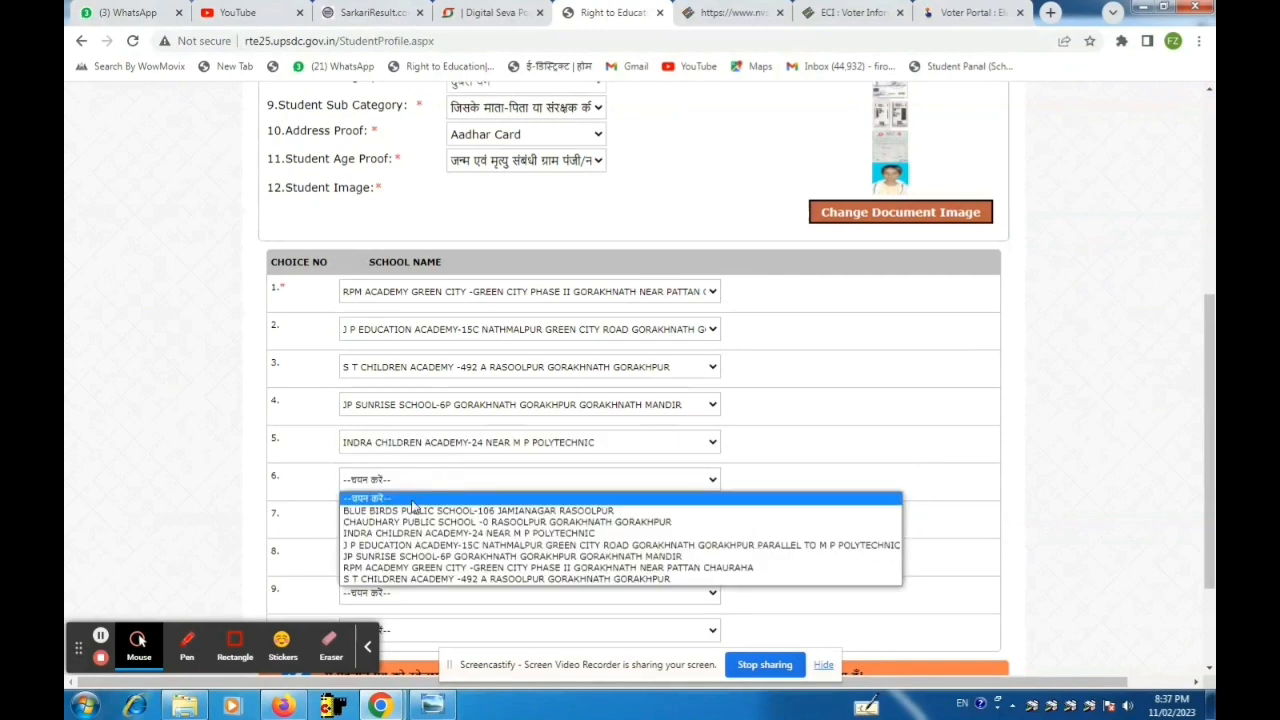
{"action": "left_click", "coordinate": [408, 511]}
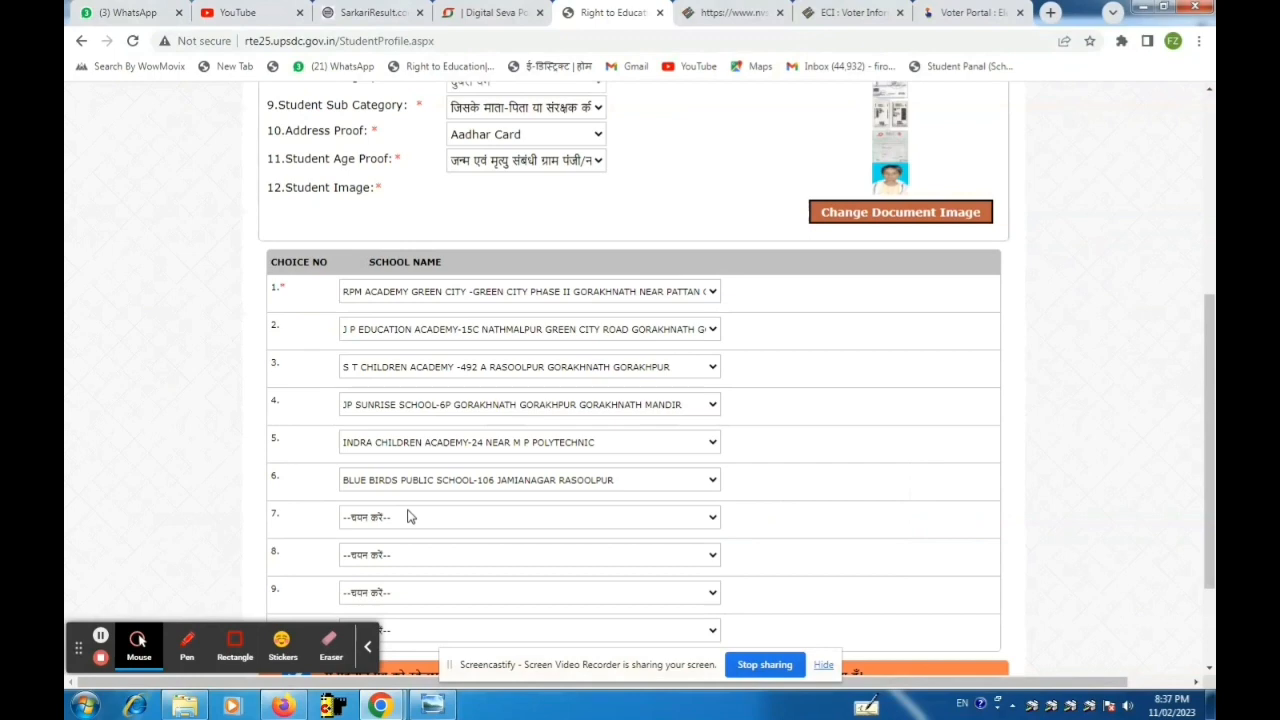
Enter the displayed captcha code and save the application to reach its preview.
{"action": "scroll", "coordinate": [443, 491], "scroll_direction": "down", "scroll_amount": 3}
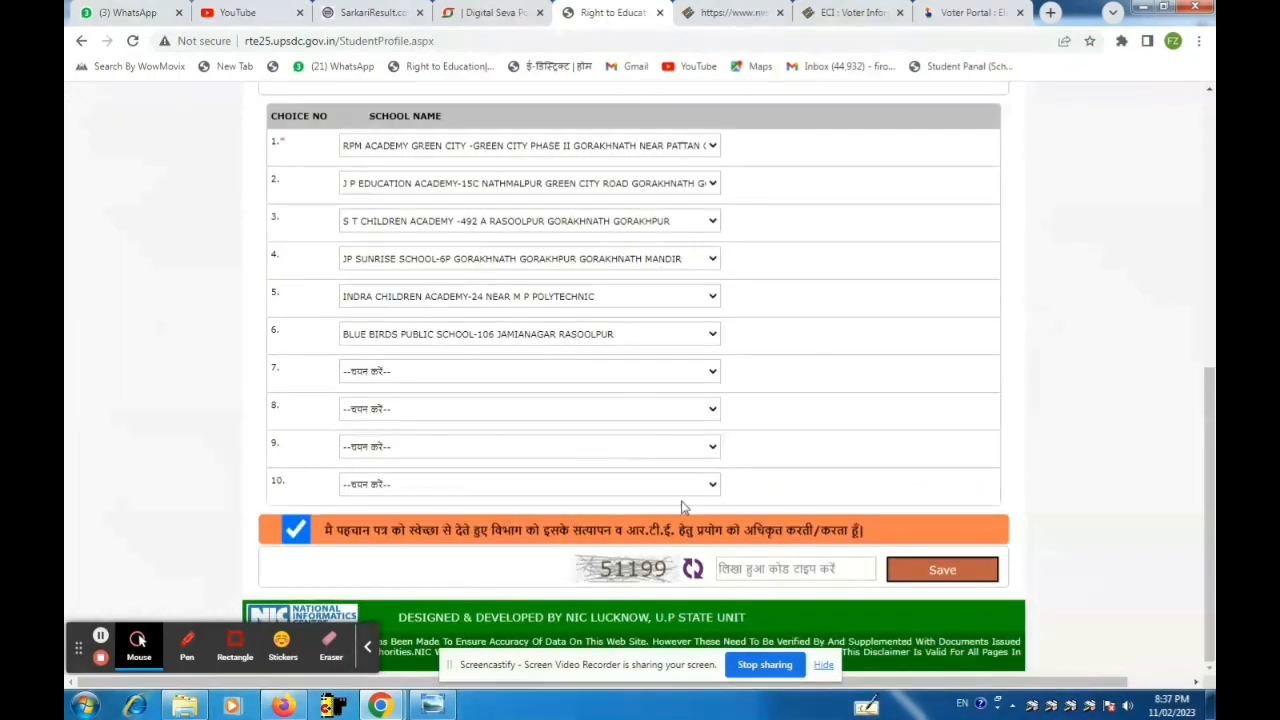
{"action": "left_click", "coordinate": [785, 578]}
{"action": "type", "text": "51"}
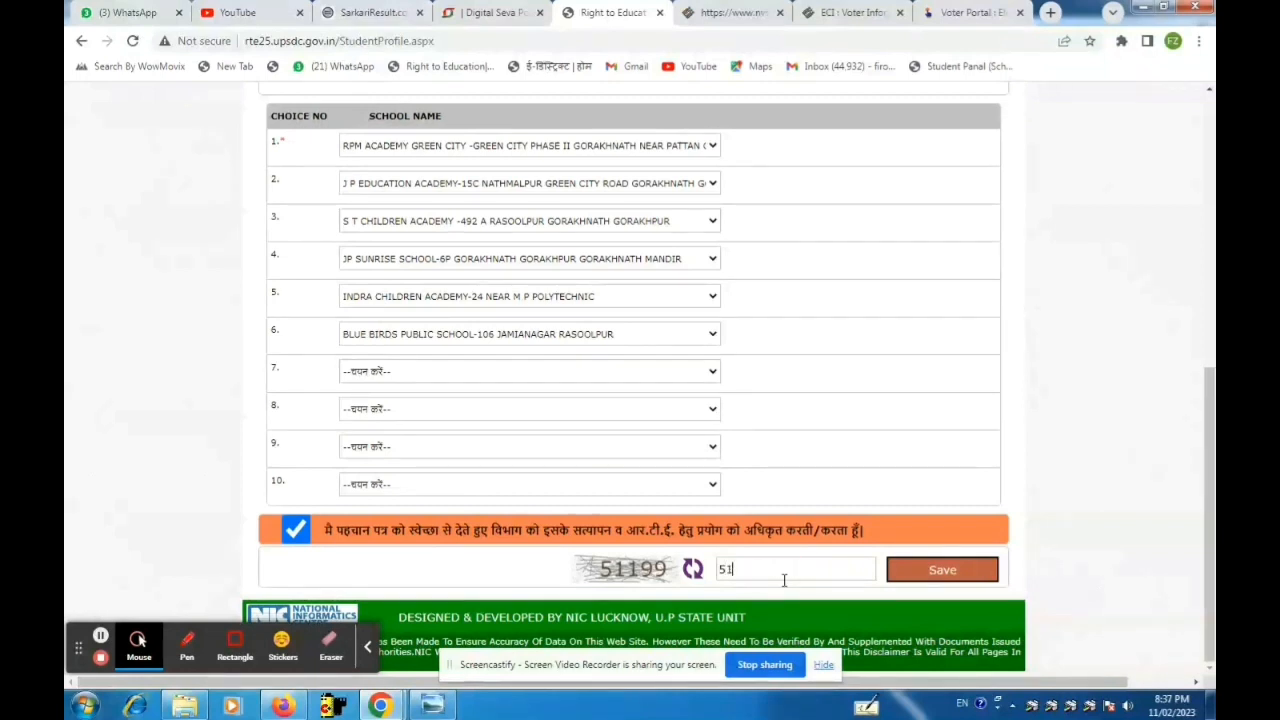
{"action": "scroll", "coordinate": [785, 585], "scroll_direction": "up", "scroll_amount": 2}
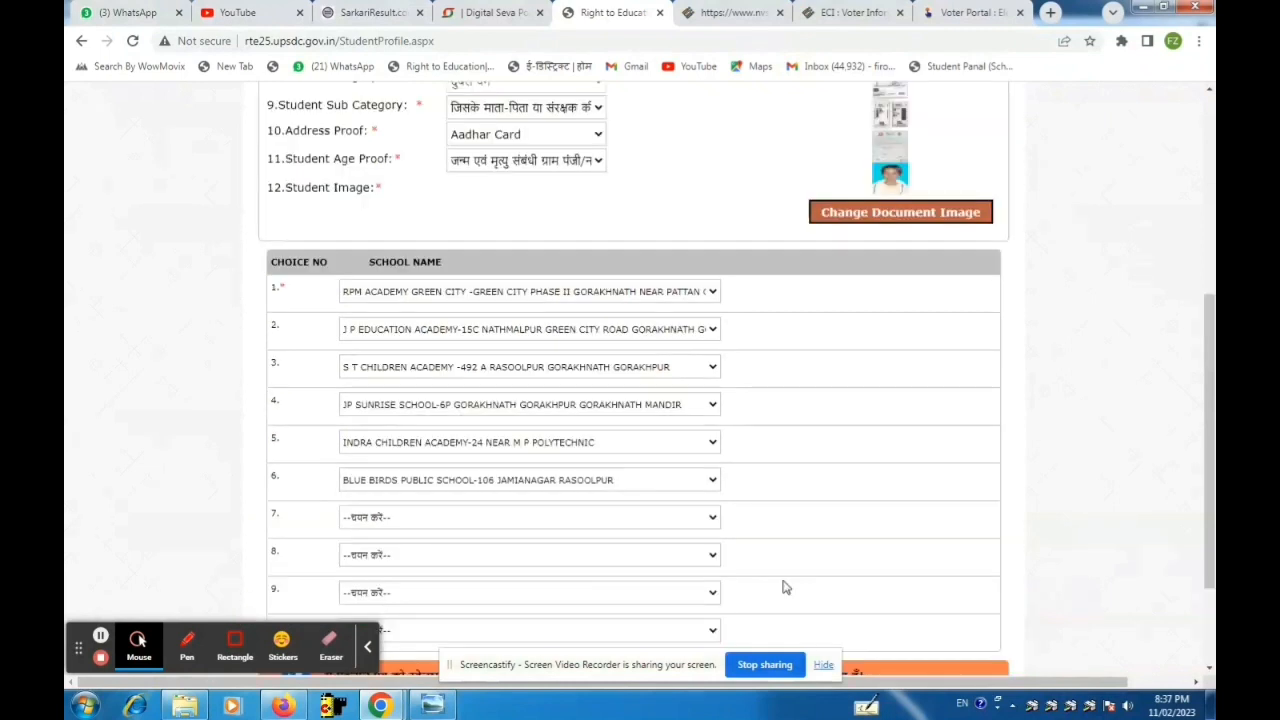
{"action": "scroll", "coordinate": [785, 587], "scroll_direction": "down", "scroll_amount": 1}
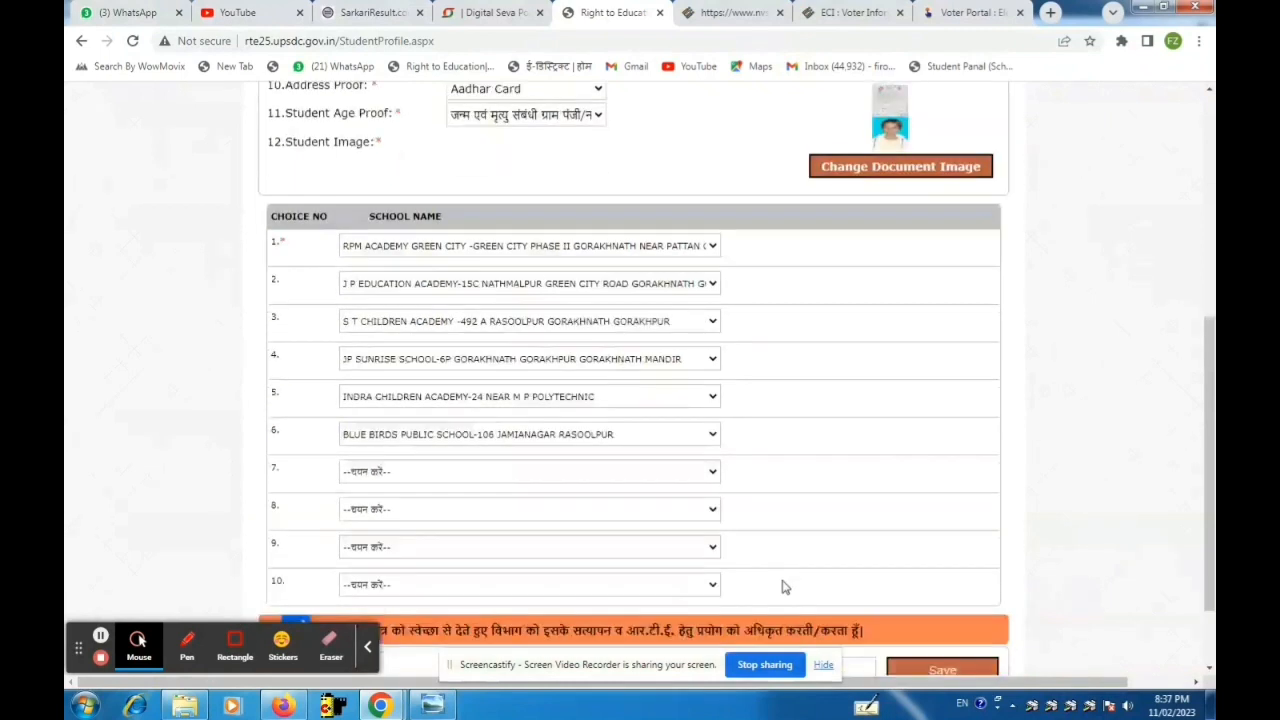
{"action": "scroll", "coordinate": [813, 567], "scroll_direction": "down", "scroll_amount": 2}
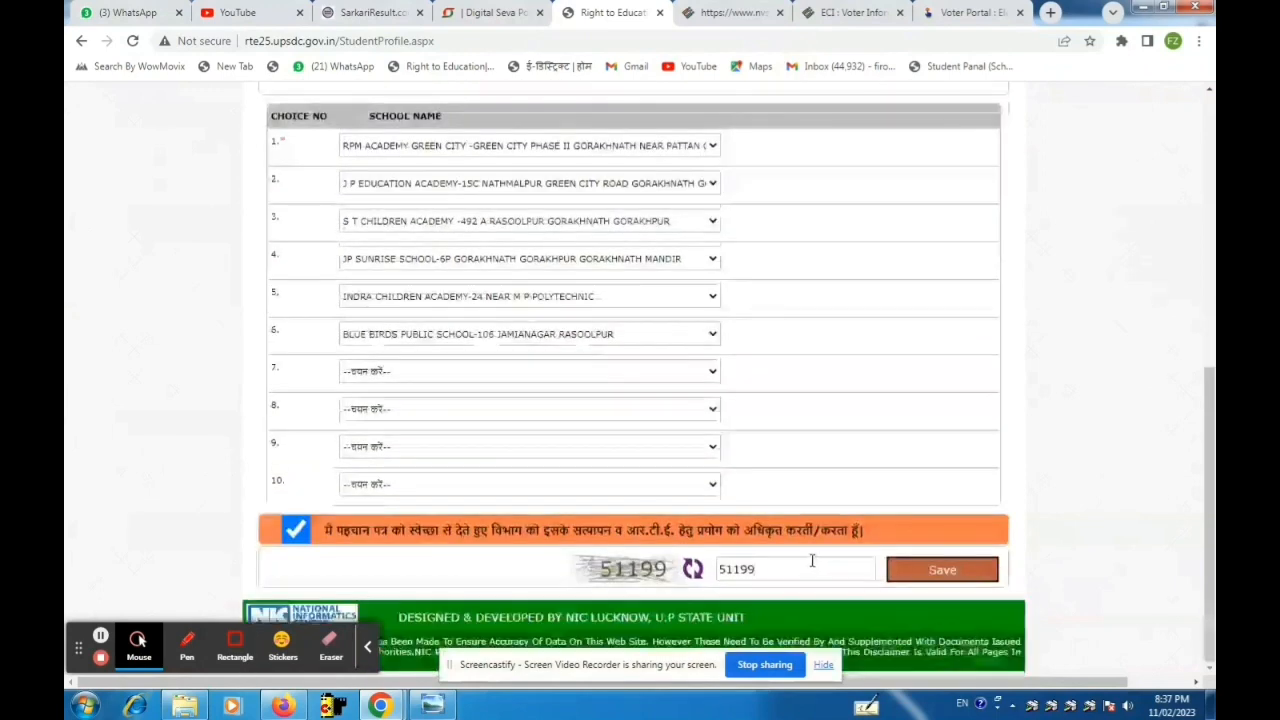
{"action": "scroll", "coordinate": [810, 560], "scroll_direction": "up", "scroll_amount": 5}
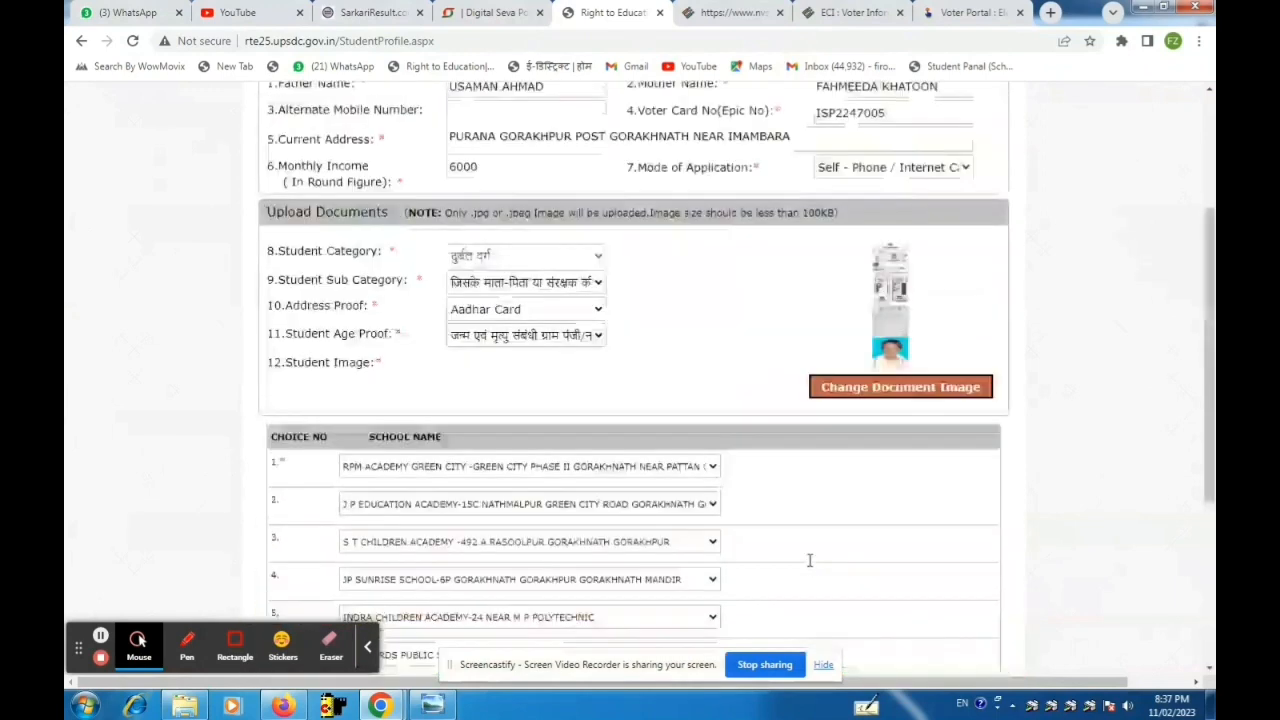
{"action": "scroll", "coordinate": [810, 562], "scroll_direction": "up", "scroll_amount": 4}
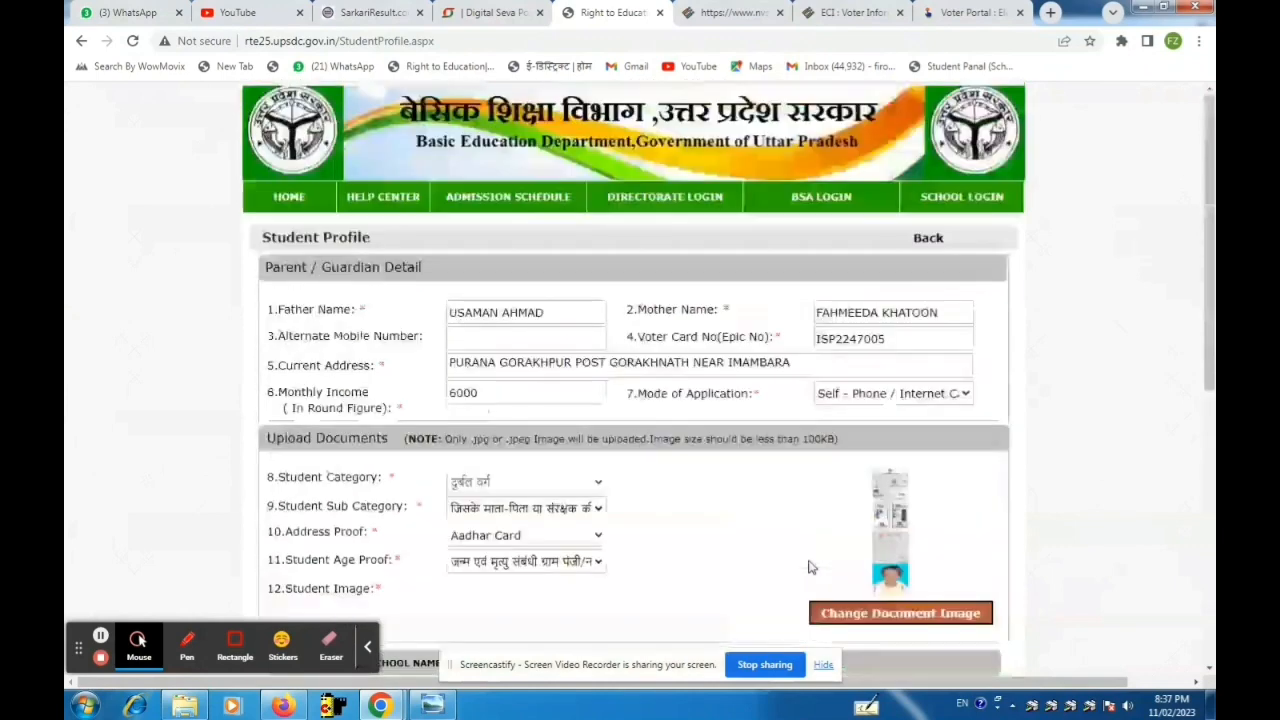
{"action": "scroll", "coordinate": [810, 567], "scroll_direction": "down", "scroll_amount": 8}
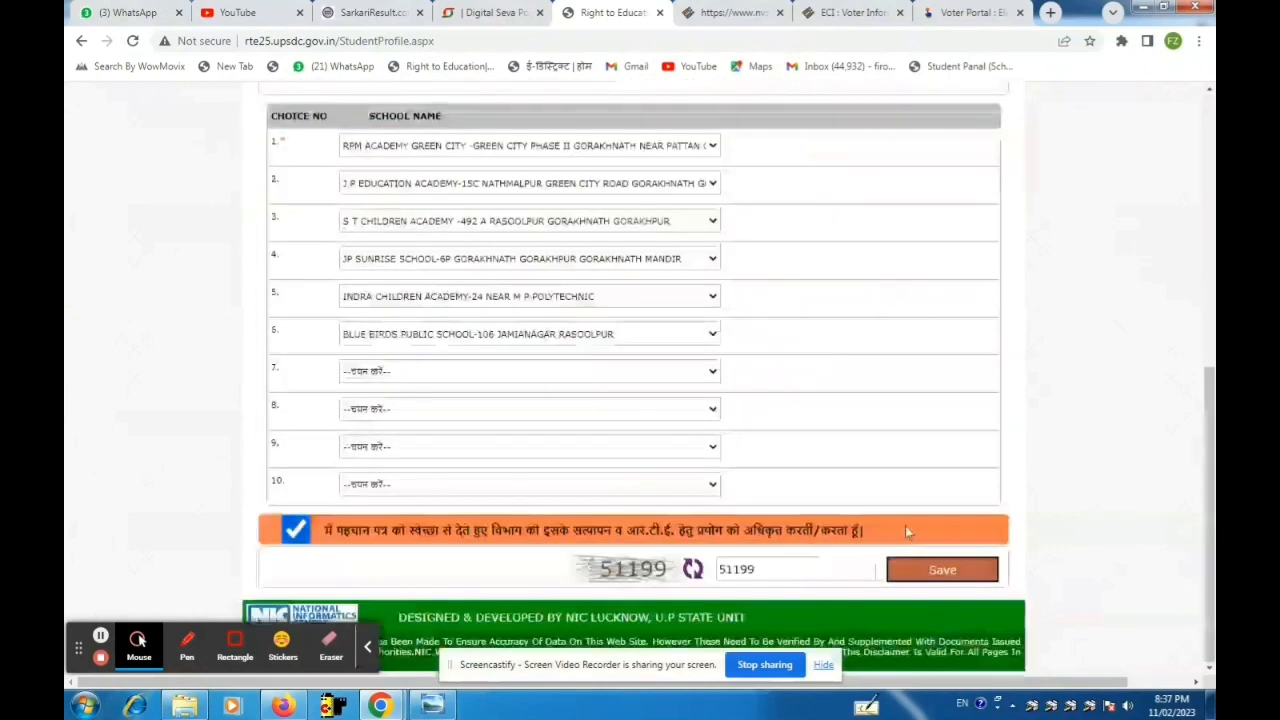
{"action": "left_click", "coordinate": [938, 570]}
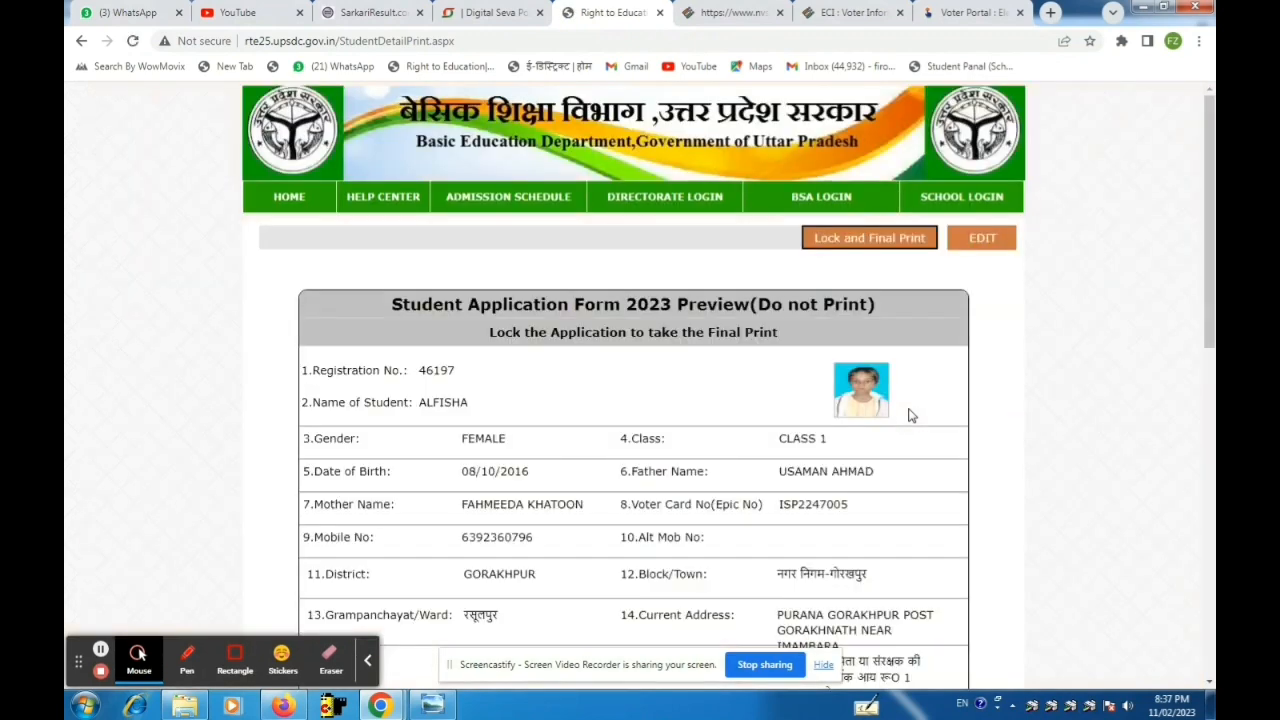
Review the application preview, then choose 'Lock and Final Print'.
{"action": "scroll", "coordinate": [910, 415], "scroll_direction": "down", "scroll_amount": 3}
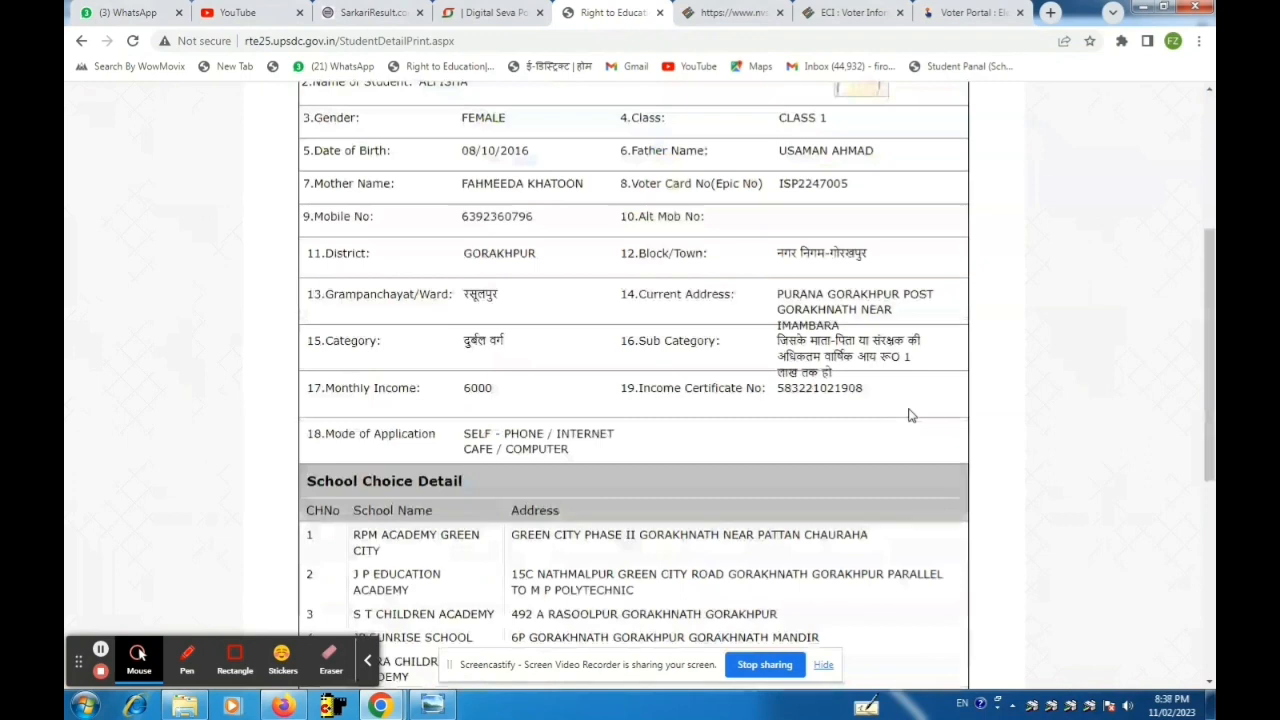
{"action": "scroll", "coordinate": [910, 415], "scroll_direction": "down", "scroll_amount": 3}
{"action": "scroll", "coordinate": [910, 415], "scroll_direction": "down", "scroll_amount": 2}
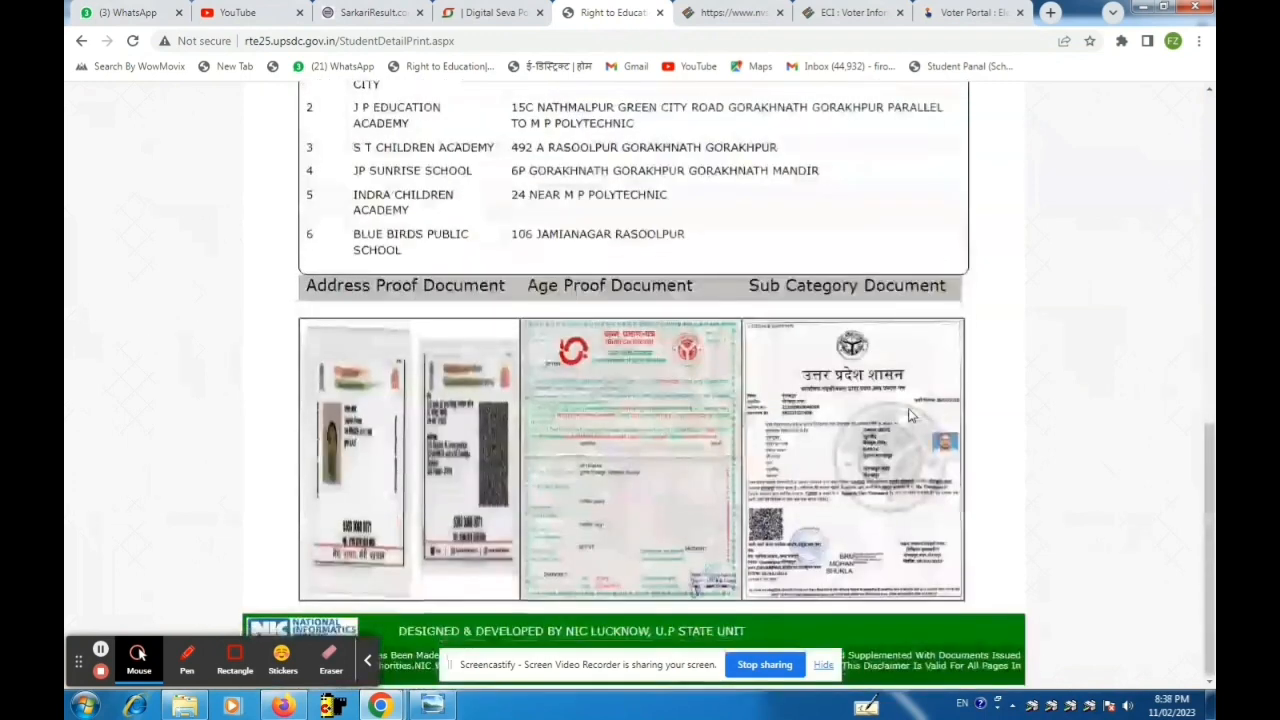
{"action": "scroll", "coordinate": [910, 415], "scroll_direction": "up", "scroll_amount": 6}
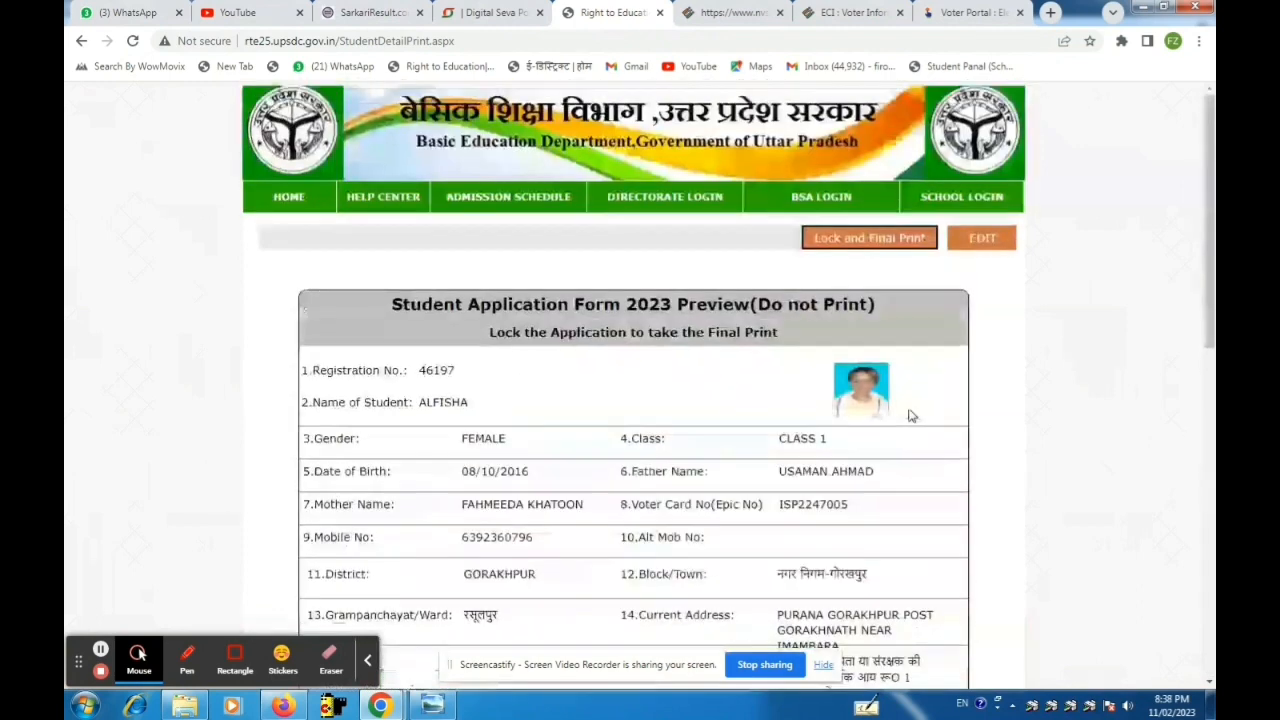
{"action": "left_click", "coordinate": [866, 244]}
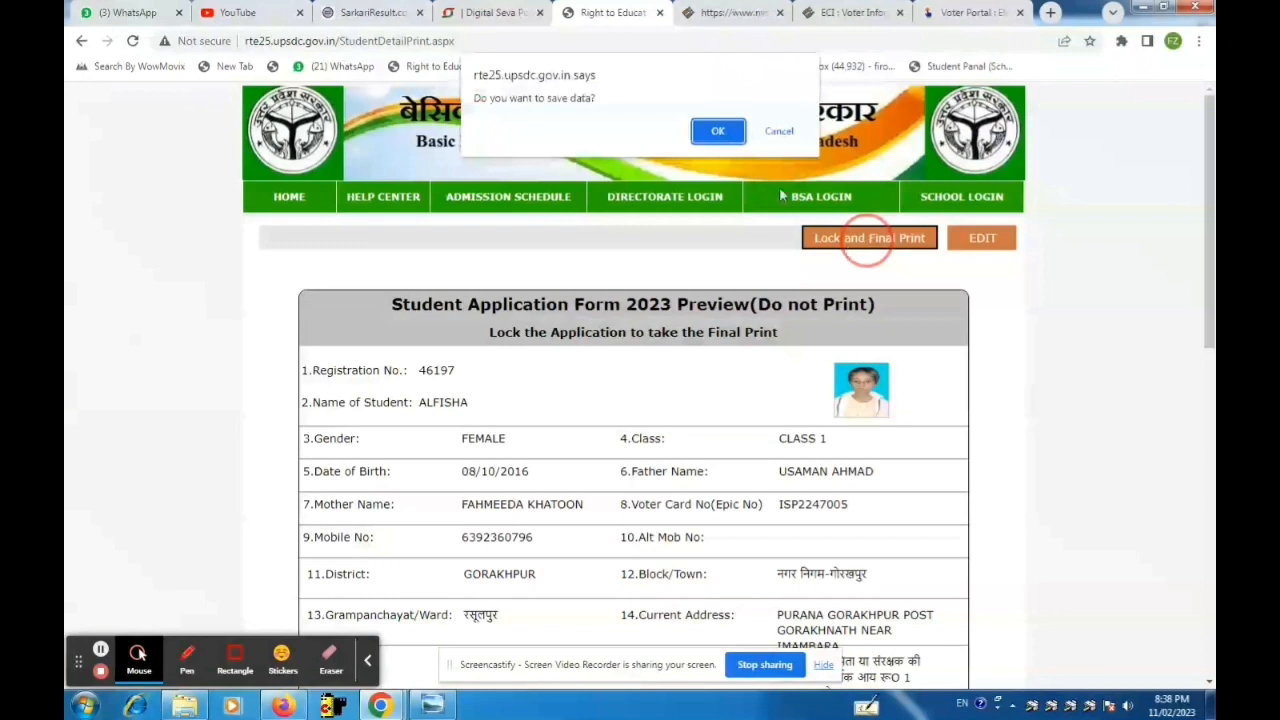
Confirm OK on 'Do you want to save data?' to lock the application.
{"action": "left_click", "coordinate": [720, 130]}
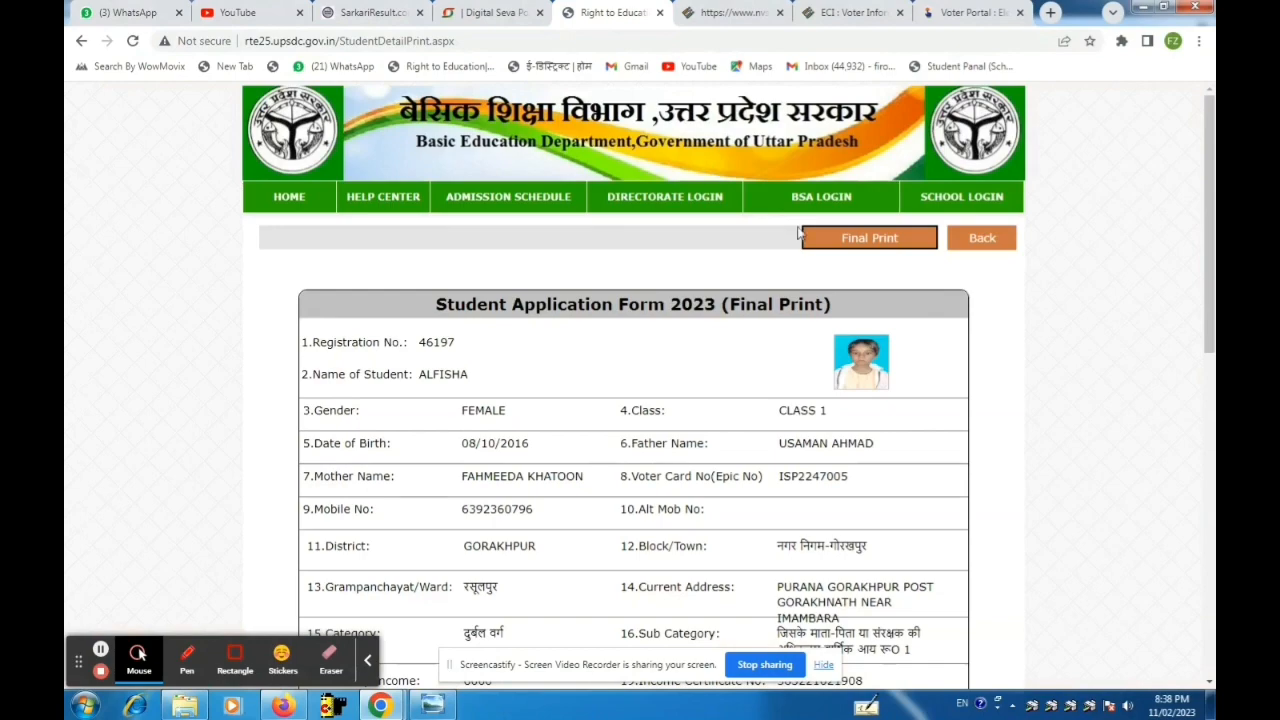
Check the locked form, then open it with Final Print in a separate print window.
{"action": "scroll", "coordinate": [800, 262], "scroll_direction": "down", "scroll_amount": 3}
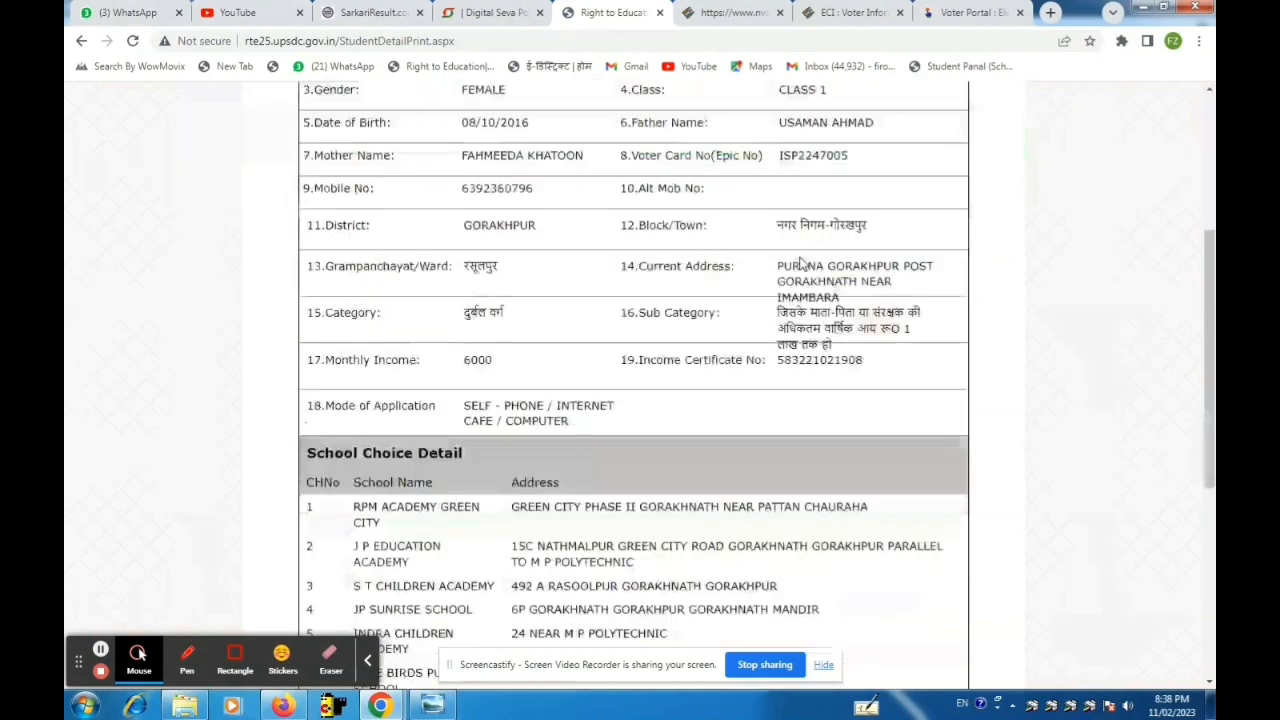
{"action": "scroll", "coordinate": [800, 263], "scroll_direction": "down", "scroll_amount": 4}
{"action": "scroll", "coordinate": [800, 263], "scroll_direction": "up", "scroll_amount": 4}
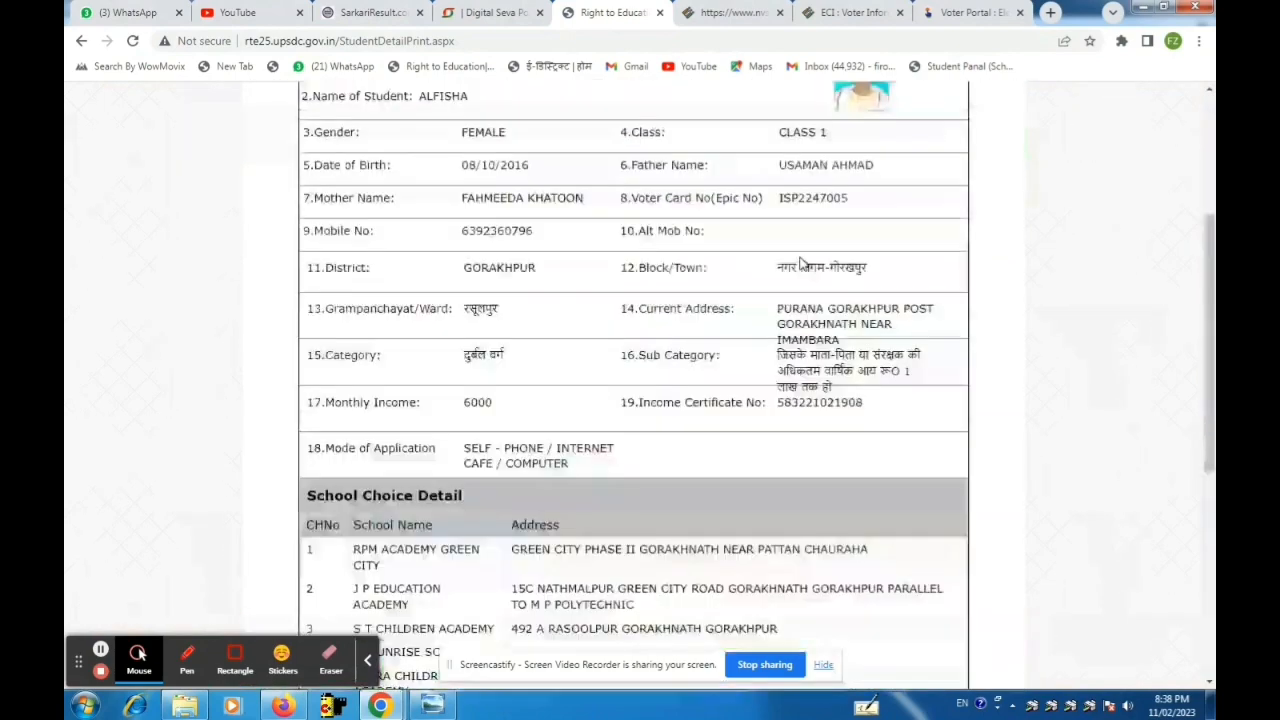
{"action": "scroll", "coordinate": [800, 263], "scroll_direction": "up", "scroll_amount": 3}
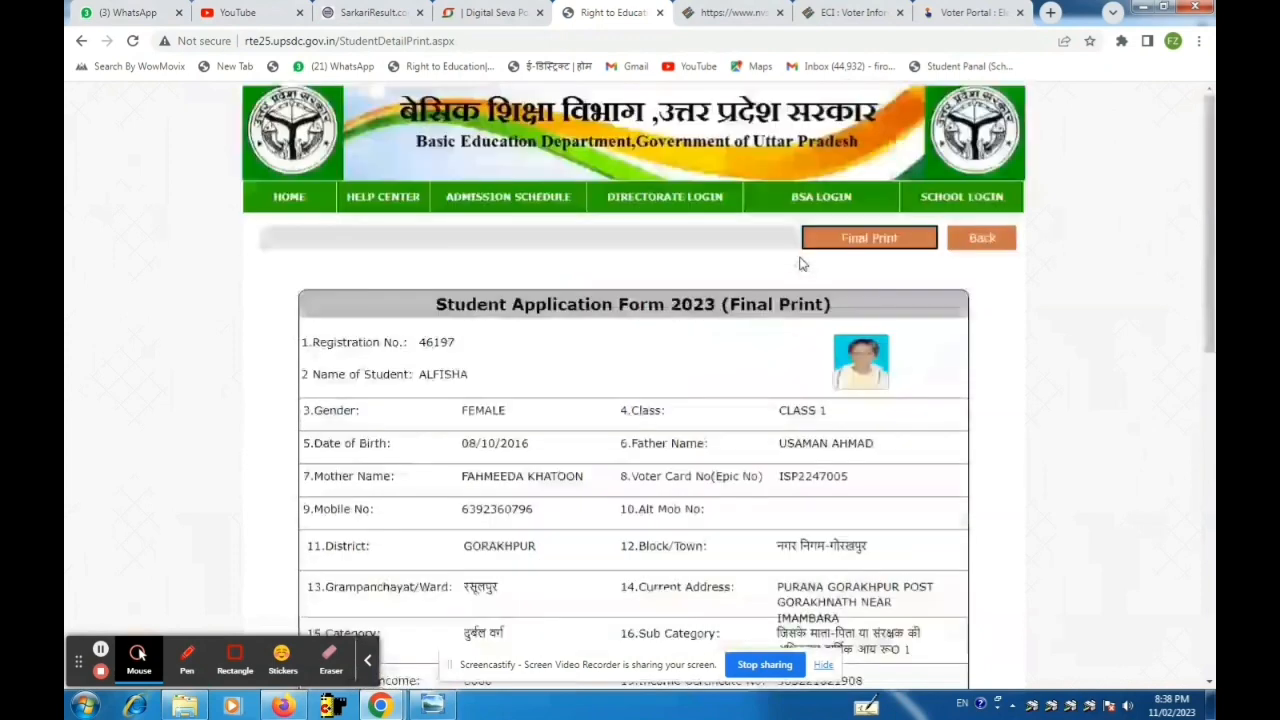
{"action": "left_click", "coordinate": [868, 248]}
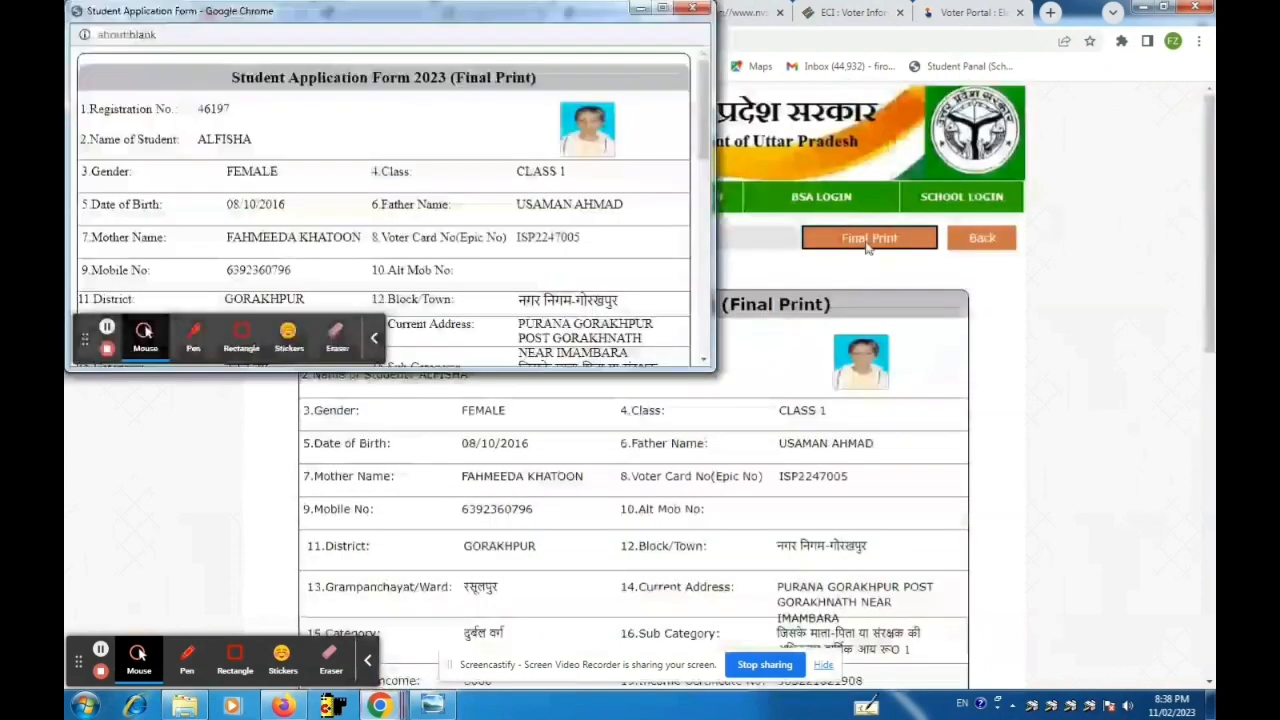